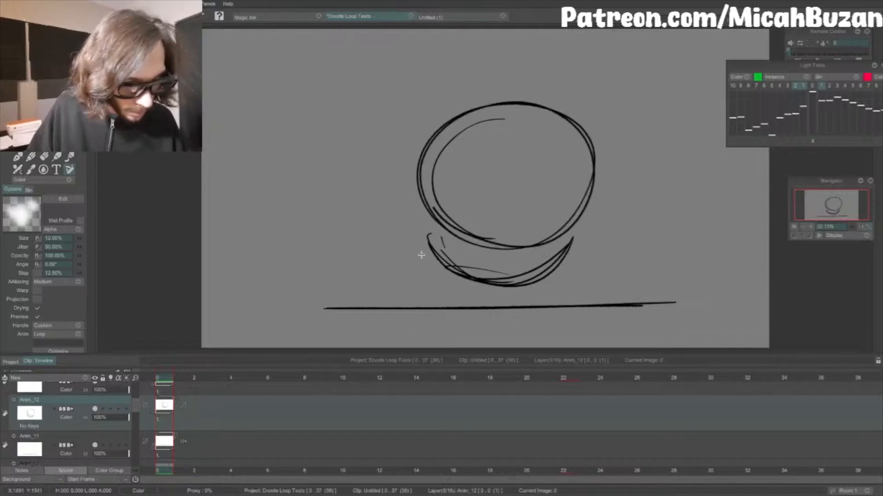
# Step: Draw the character's left-hand arm as a straight limb from the head's side down to a hand on the ground line
pyautogui.moveTo(454, 232); pyautogui.dragTo(444, 304)
pyautogui.moveTo(425, 198); pyautogui.dragTo(409, 276)
pyautogui.hotkey('ctrl', 'z')
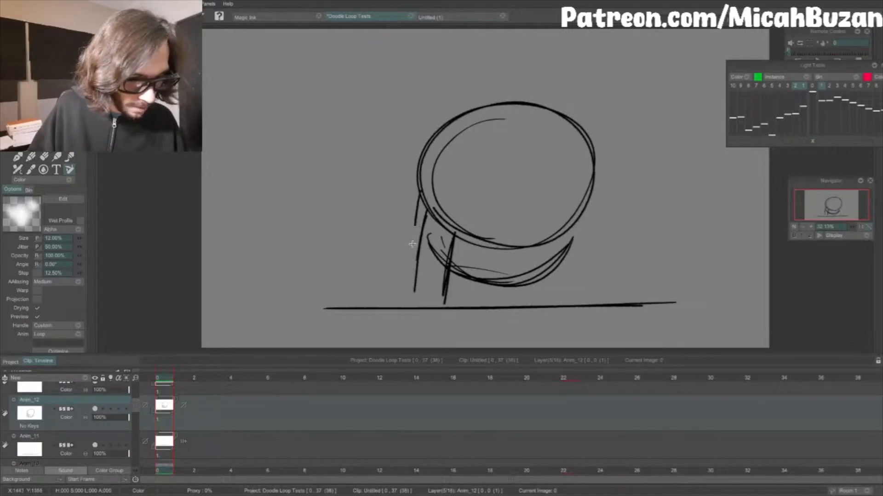
pyautogui.moveTo(416, 223); pyautogui.dragTo(429, 308)
# Step: Draw the matching right-hand arm with its hand on the ground, plus two short legs beneath the body
pyautogui.moveTo(564, 225); pyautogui.dragTo(577, 294)
pyautogui.moveTo(557, 226); pyautogui.dragTo(583, 301)
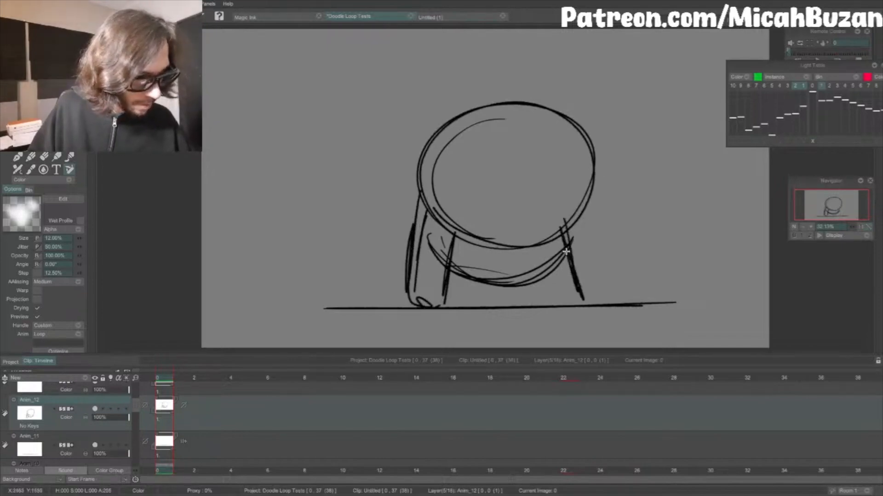
pyautogui.moveTo(564, 247); pyautogui.dragTo(580, 304)
pyautogui.moveTo(591, 192); pyautogui.dragTo(609, 271)
pyautogui.moveTo(593, 193); pyautogui.dragTo(608, 295)
pyautogui.moveTo(599, 234); pyautogui.dragTo(607, 305)
pyautogui.moveTo(605, 278); pyautogui.dragTo(591, 305)
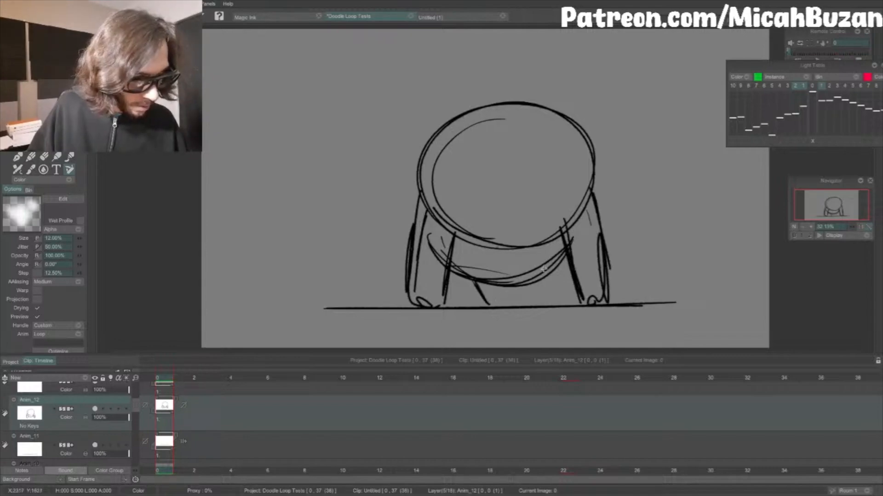
pyautogui.moveTo(535, 283)
pyautogui.mouseDown()
pyautogui.moveTo(527, 304)
pyautogui.moveTo(504, 284)
pyautogui.mouseUp()
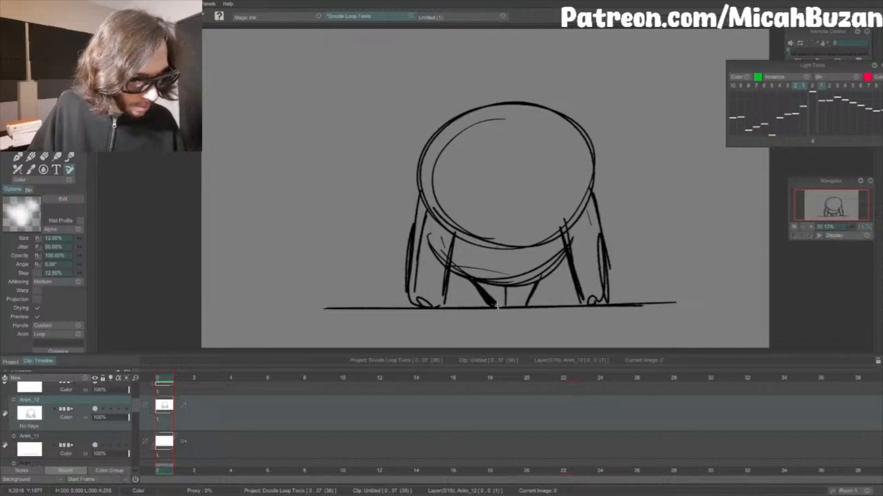
pyautogui.moveTo(521, 305); pyautogui.dragTo(512, 306)
# Step: Erase the stray arc inside the head and the body lines crossing the left-hand arm, and reinforce the head's lower contour
pyautogui.moveTo(435, 208)
pyautogui.mouseDown()
pyautogui.moveTo(530, 248)
pyautogui.moveTo(432, 180)
pyautogui.mouseUp()
pyautogui.press('e')
pyautogui.moveTo(498, 120); pyautogui.dragTo(507, 121)
pyautogui.moveTo(431, 242); pyautogui.dragTo(433, 266)
pyautogui.moveTo(426, 218); pyautogui.dragTo(417, 274)
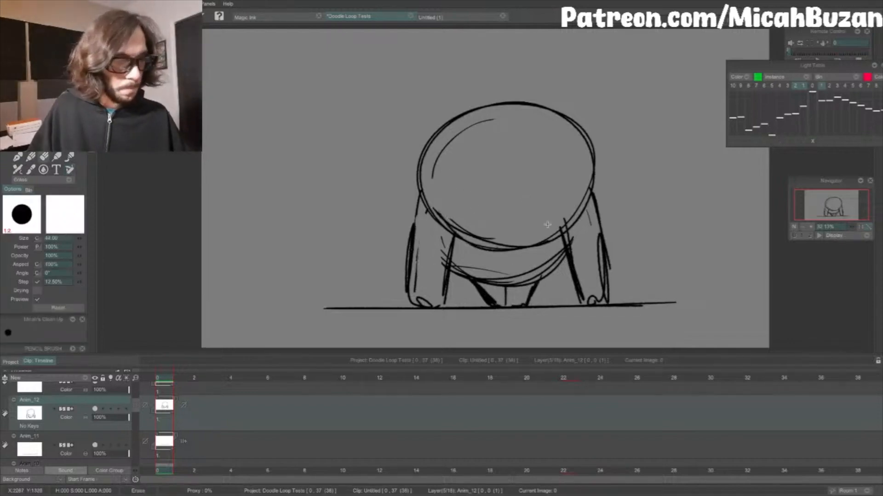
pyautogui.moveTo(436, 165); pyautogui.dragTo(489, 125)
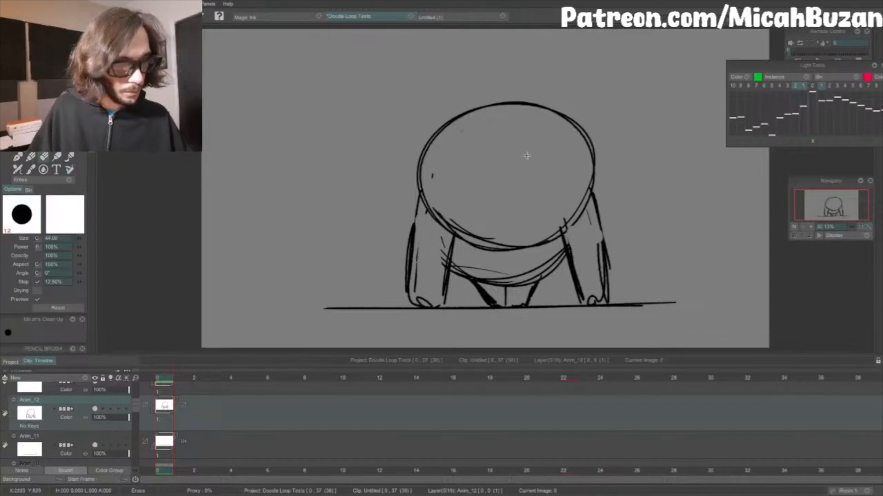
pyautogui.press('b')
pyautogui.moveTo(476, 234)
pyautogui.mouseDown()
pyautogui.moveTo(589, 215)
pyautogui.moveTo(573, 225)
pyautogui.mouseUp()
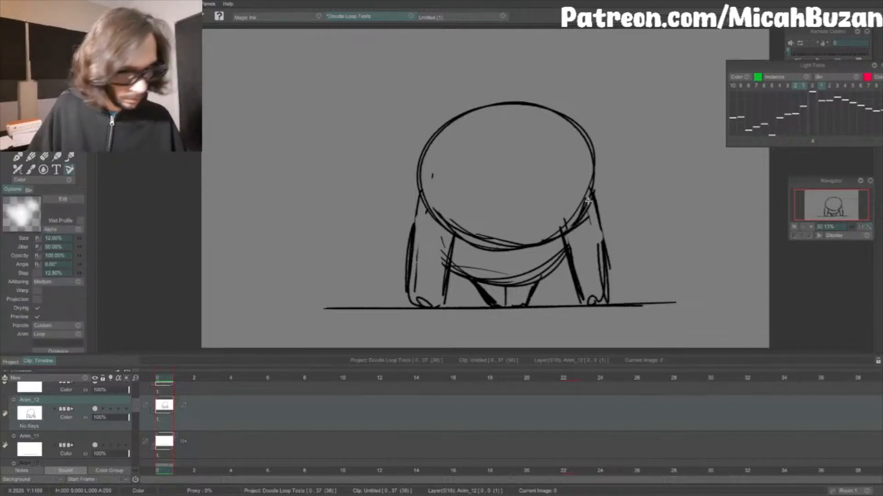
# Step: Add a second frame to the Anim_12 layer and sketch the lower-left curve of the head, placed lower than in the first drawing
pyautogui.press('Right')
pyautogui.press('Left')
pyautogui.press('Right')
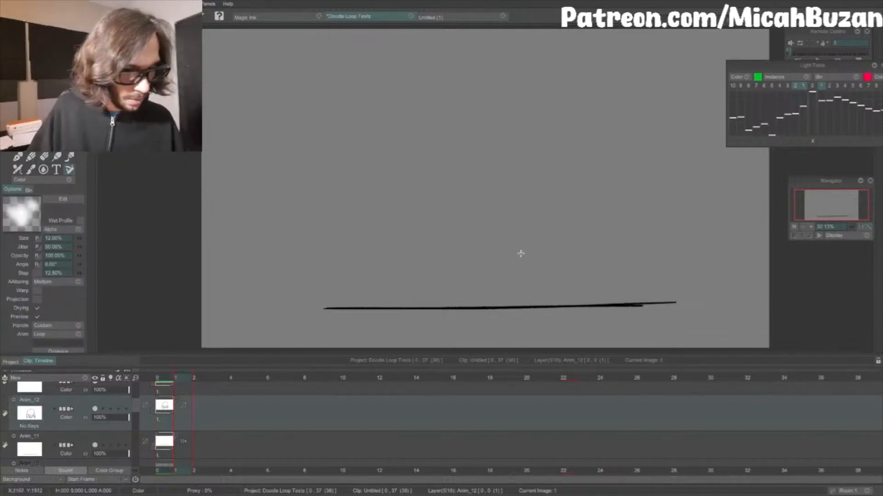
pyautogui.press('Insert')
pyautogui.moveTo(437, 280)
pyautogui.mouseDown()
pyautogui.moveTo(487, 168)
pyautogui.moveTo(428, 266)
pyautogui.moveTo(520, 169)
pyautogui.mouseUp()
pyautogui.hotkey('ctrl', 'z')
pyautogui.press('Left')
pyautogui.press('Right')
pyautogui.moveTo(532, 278)
pyautogui.mouseDown()
pyautogui.moveTo(425, 207)
pyautogui.moveTo(448, 175)
pyautogui.mouseUp()
pyautogui.moveTo(470, 294)
pyautogui.mouseDown()
pyautogui.moveTo(437, 282)
pyautogui.moveTo(555, 156)
pyautogui.mouseUp()
pyautogui.moveTo(501, 149); pyautogui.dragTo(557, 258)
pyautogui.hotkey('ctrl', 'z')
pyautogui.hotkey('ctrl', 'z')
# Step: Complete the lowered round head outline on the second frame, checking it against the first drawing
pyautogui.press('Left')
pyautogui.press('Right')
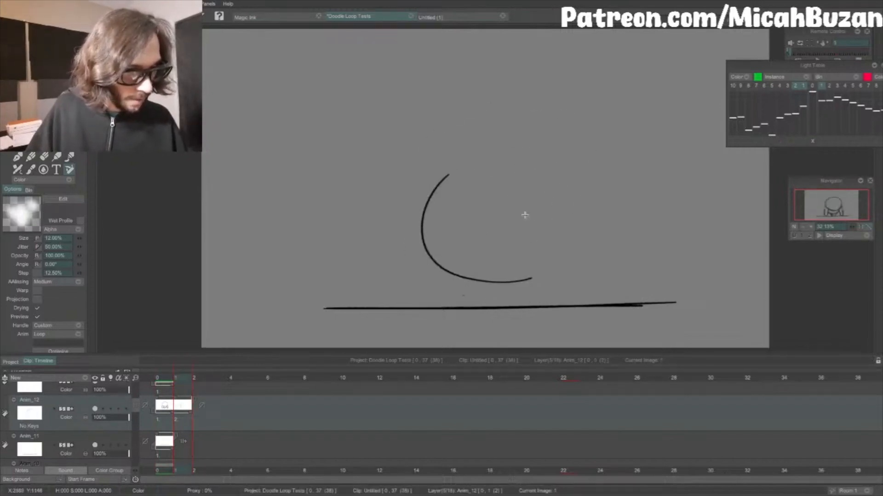
pyautogui.moveTo(439, 172); pyautogui.dragTo(439, 242)
pyautogui.moveTo(469, 150)
pyautogui.mouseDown()
pyautogui.moveTo(429, 252)
pyautogui.moveTo(518, 142)
pyautogui.mouseUp()
pyautogui.moveTo(446, 176); pyautogui.dragTo(565, 154)
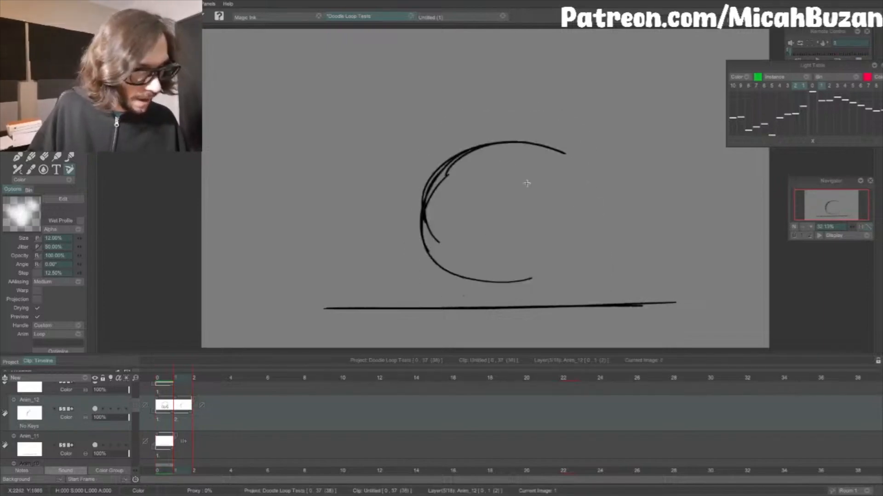
pyautogui.moveTo(506, 146)
pyautogui.mouseDown()
pyautogui.moveTo(574, 176)
pyautogui.moveTo(588, 213)
pyautogui.mouseUp()
pyautogui.moveTo(580, 176); pyautogui.dragTo(569, 261)
pyautogui.moveTo(580, 181); pyautogui.dragTo(583, 239)
pyautogui.moveTo(471, 278); pyautogui.dragTo(575, 261)
pyautogui.moveTo(593, 216)
pyautogui.mouseDown()
pyautogui.moveTo(570, 271)
pyautogui.moveTo(423, 222)
pyautogui.mouseUp()
pyautogui.press('Left')
pyautogui.press('Right')
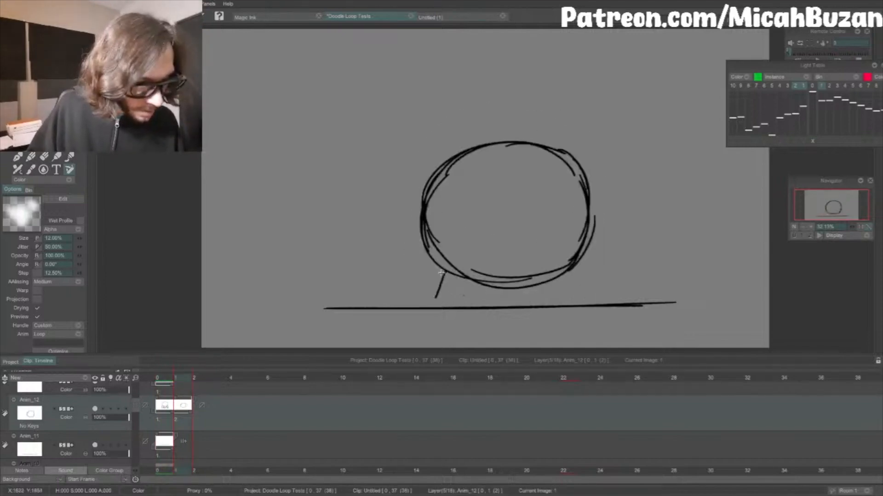
# Step: Draw a squashed body beneath the head with rounded sides and a flat underside resting on the ground line
pyautogui.hotkey('ctrl', 'z')
pyautogui.moveTo(440, 267)
pyautogui.mouseDown()
pyautogui.moveTo(431, 290)
pyautogui.moveTo(420, 283)
pyautogui.moveTo(421, 302)
pyautogui.mouseUp()
pyautogui.moveTo(421, 297); pyautogui.dragTo(472, 311)
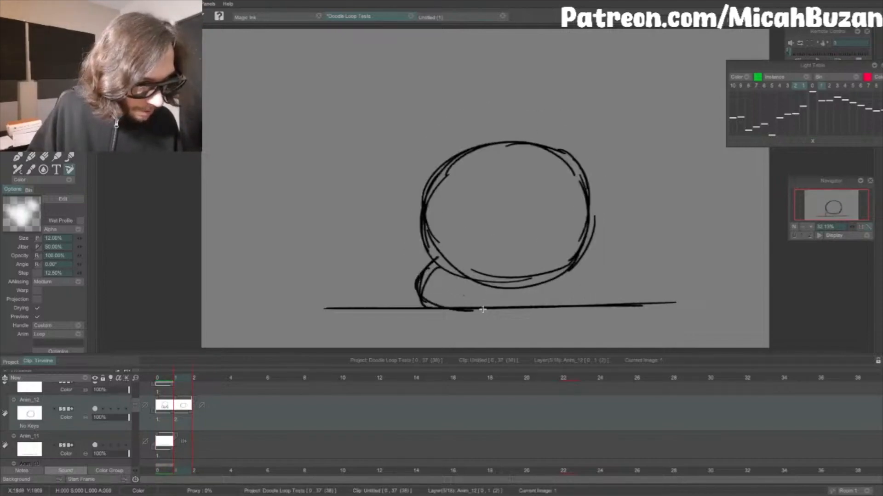
pyautogui.press('Left')
pyautogui.press('Right')
pyautogui.moveTo(423, 295); pyautogui.dragTo(506, 310)
pyautogui.moveTo(449, 302); pyautogui.dragTo(557, 307)
pyautogui.moveTo(491, 307); pyautogui.dragTo(584, 307)
pyautogui.press('Left')
pyautogui.press('Right')
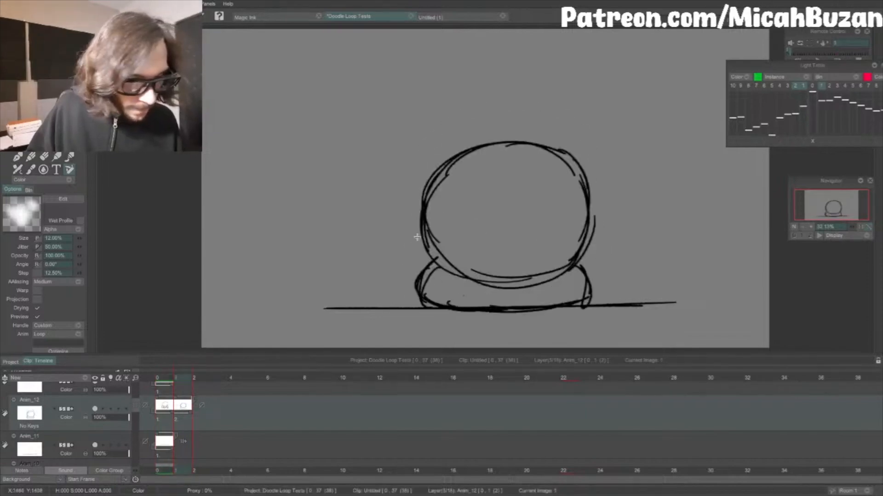
# Step: Draw the left-hand arm bulging outward from the lowered head down to the ground line
pyautogui.moveTo(412, 234); pyautogui.dragTo(386, 279)
pyautogui.press('Left')
pyautogui.press('Right')
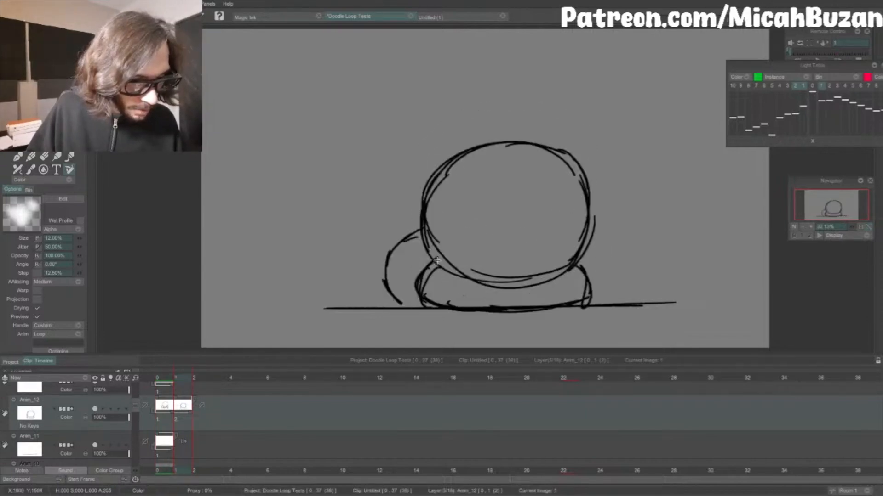
# Step: Erase the body's left edge near the bent arm and redraw it slightly farther inward
pyautogui.press('e')
pyautogui.moveTo(417, 271)
pyautogui.mouseDown()
pyautogui.moveTo(430, 308)
pyautogui.moveTo(451, 289)
pyautogui.moveTo(399, 303)
pyautogui.moveTo(430, 307)
pyautogui.mouseUp()
pyautogui.press('Left')
pyautogui.press('Right')
pyautogui.press('e')
# Step: Draw the right-hand arm bending outward from the head down to the ground, comparing it with the first frame
pyautogui.press('e')
pyautogui.moveTo(427, 266); pyautogui.dragTo(415, 290)
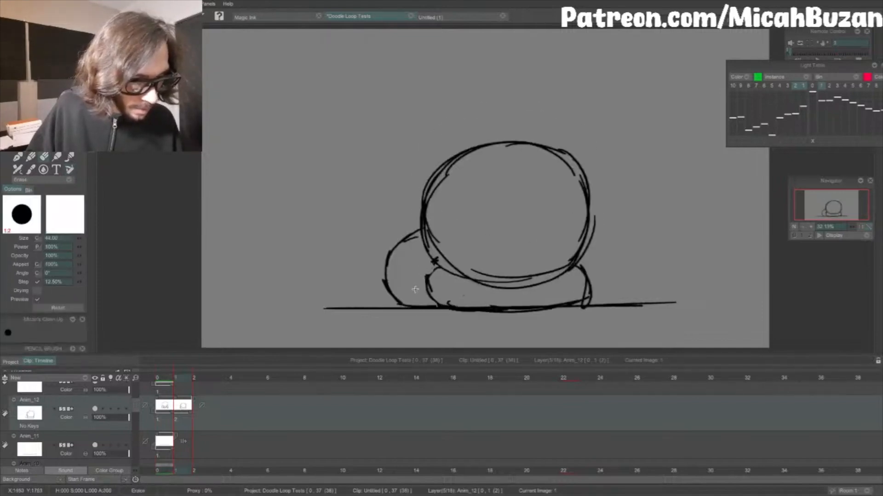
pyautogui.press('e')
pyautogui.moveTo(584, 255)
pyautogui.mouseDown()
pyautogui.moveTo(591, 233)
pyautogui.moveTo(614, 264)
pyautogui.mouseUp()
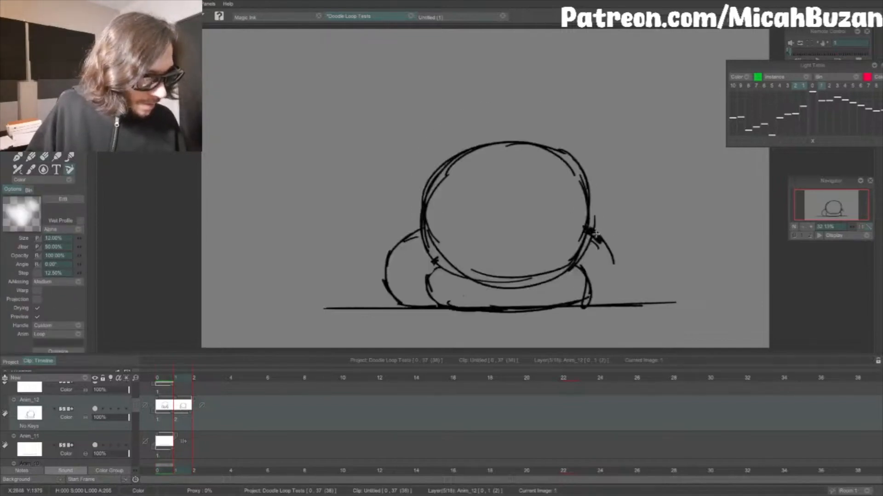
pyautogui.press('Right')
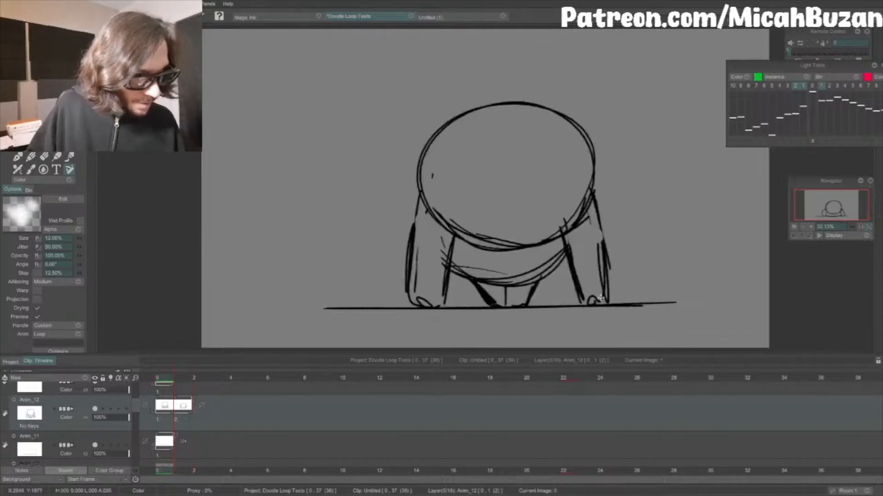
pyautogui.press('Left')
pyautogui.press('Right')
pyautogui.press('Left')
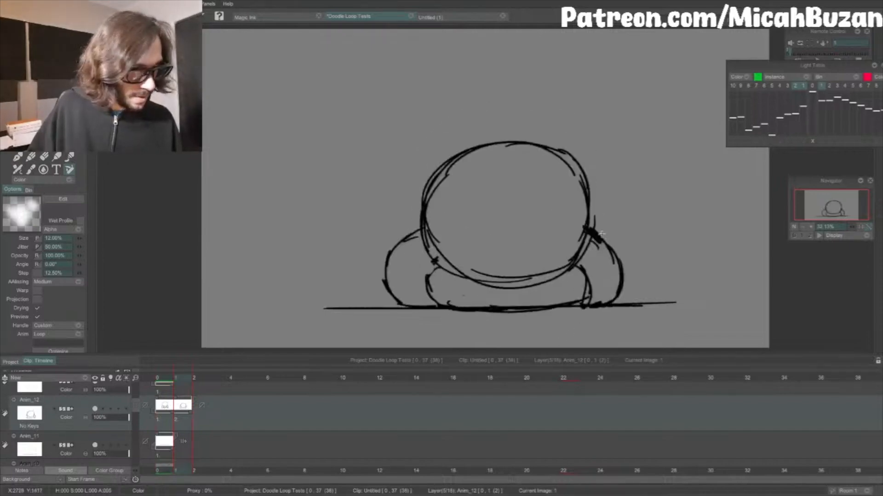
pyautogui.moveTo(593, 228)
pyautogui.mouseDown()
pyautogui.moveTo(626, 276)
pyautogui.moveTo(618, 303)
pyautogui.mouseUp()
pyautogui.press('Right')
pyautogui.press('Left')
# Step: Erase the right-hand arm's outer contour and the stray head line, and redraw the arm curving farther outward
pyautogui.press('e')
pyautogui.moveTo(592, 240); pyautogui.dragTo(618, 275)
pyautogui.moveTo(589, 219)
pyautogui.mouseDown()
pyautogui.moveTo(571, 237)
pyautogui.moveTo(592, 195)
pyautogui.mouseUp()
pyautogui.press('Left')
pyautogui.press('Right')
pyautogui.press('b')
pyautogui.moveTo(602, 240); pyautogui.dragTo(629, 290)
# Step: Flip between the two frames to compare the upright pose with the squashed pose
pyautogui.press('Right')
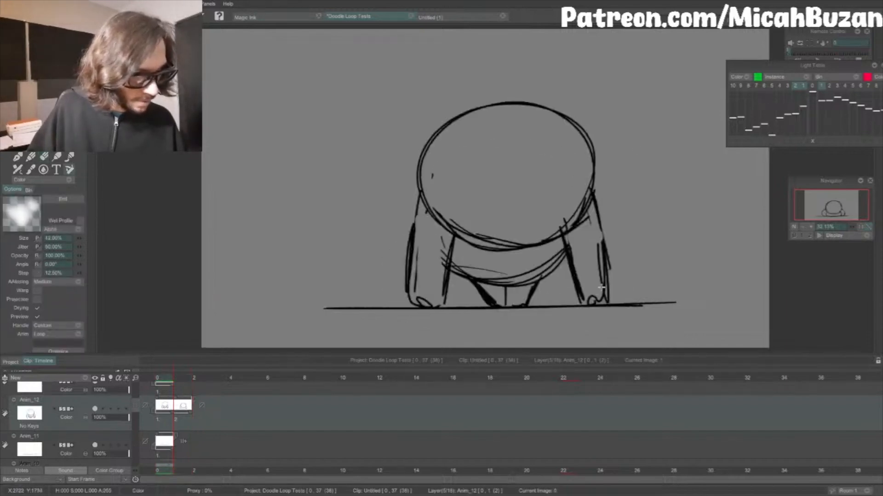
pyautogui.press('Left')
pyautogui.press('Right')
pyautogui.press('Left')
pyautogui.press('Right')
pyautogui.press('Left')
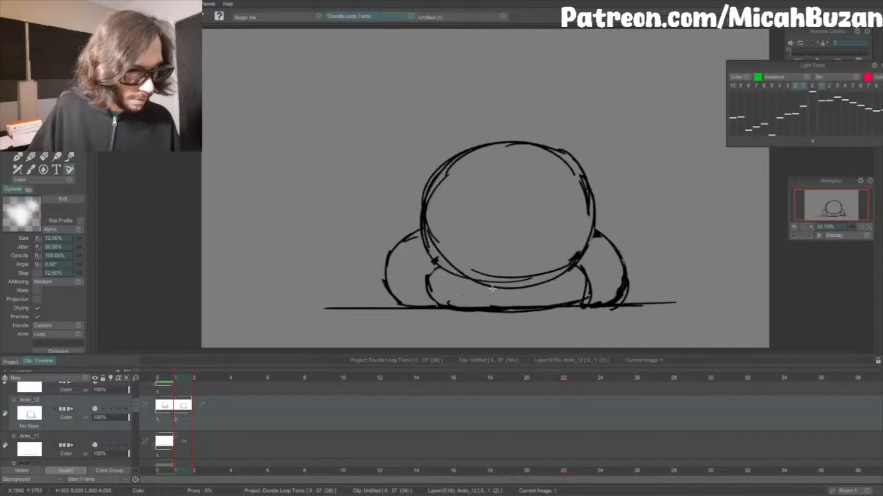
pyautogui.press('Right')
pyautogui.press('Left')
pyautogui.press('Right')
pyautogui.press('Left')
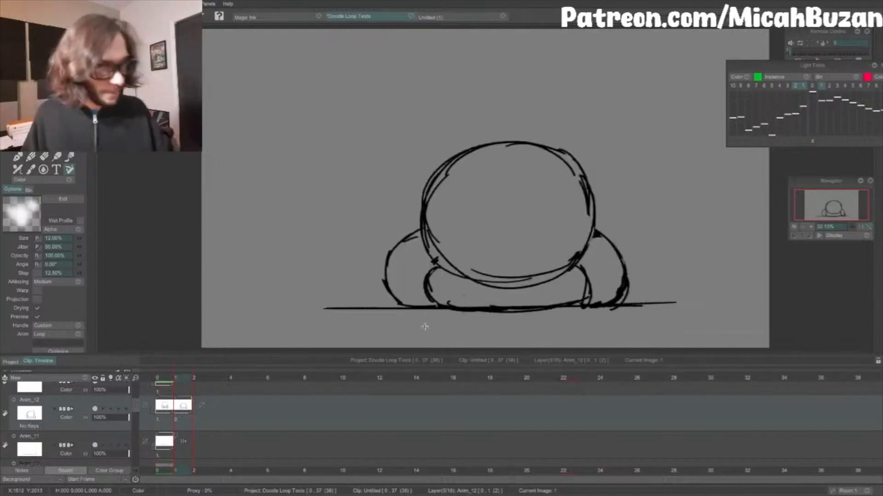
# Step: Erase the bumpy upper-right section of the head outline on the second frame and redraw it as a smoother curve
pyautogui.press('e')
pyautogui.moveTo(553, 149)
pyautogui.mouseDown()
pyautogui.moveTo(580, 167)
pyautogui.moveTo(583, 183)
pyautogui.mouseUp()
pyautogui.press('e')
pyautogui.press('Left')
pyautogui.press('Right')
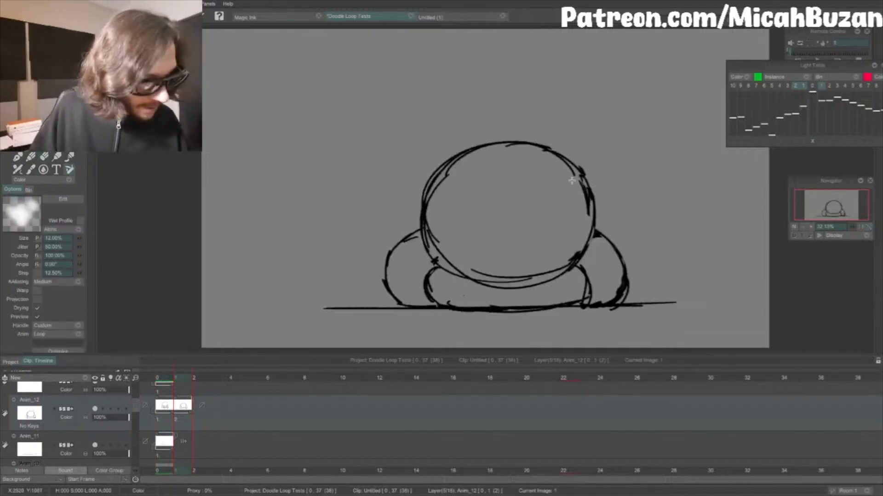
pyautogui.press('Left')
pyautogui.press('Right')
# Step: Thicken the head's outer left contour on the second frame and erase the duplicate line inside it
pyautogui.moveTo(430, 189); pyautogui.dragTo(435, 168)
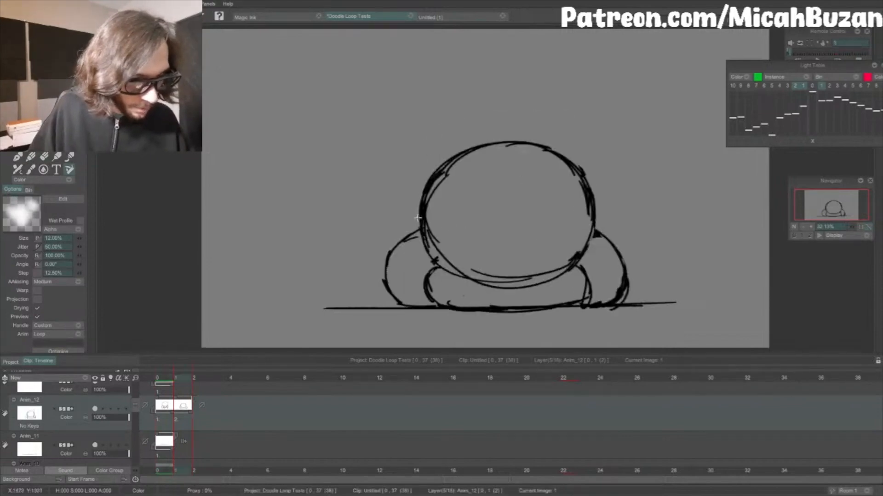
pyautogui.moveTo(419, 203); pyautogui.dragTo(420, 229)
pyautogui.press('e')
pyautogui.moveTo(447, 175); pyautogui.dragTo(437, 247)
pyautogui.press('Left')
pyautogui.press('Right')
# Step: Flip repeatedly between both frames to examine the squash movement of the head, body and arms
pyautogui.press('Left')
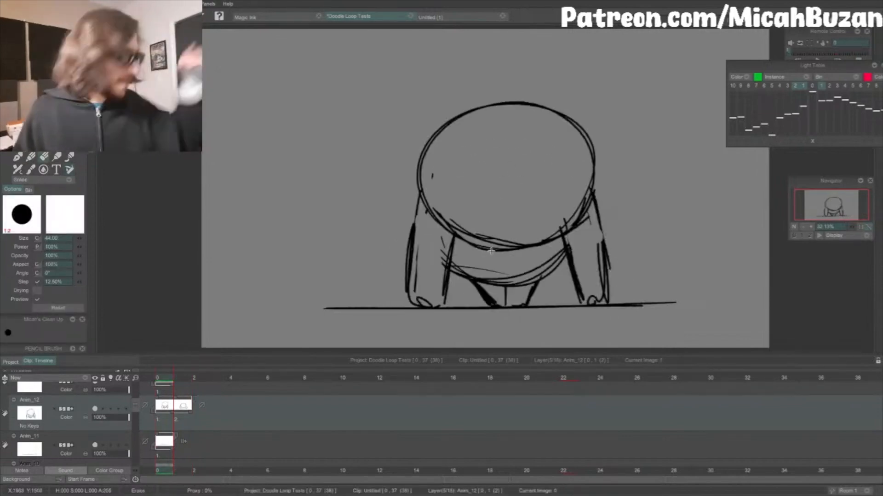
pyautogui.press('Right')
pyautogui.press('Left')
pyautogui.press('Right')
pyautogui.press('Left')
pyautogui.press('Right')
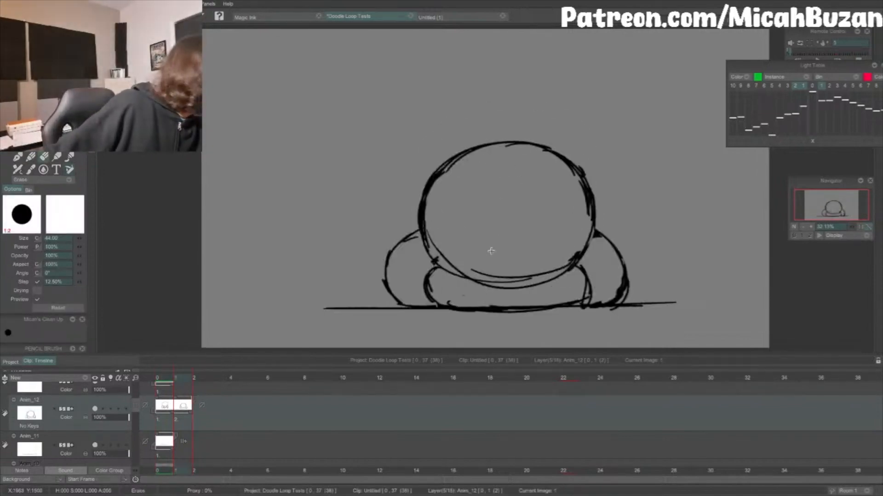
pyautogui.press('Left')
pyautogui.press('Right')
pyautogui.press('Left')
pyautogui.press('Right')
pyautogui.press('Left')
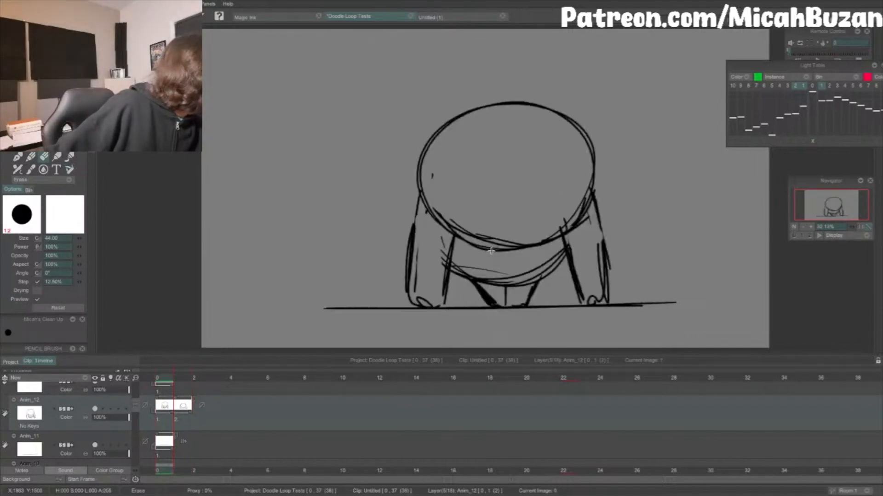
pyautogui.press('Right')
pyautogui.press('Left')
pyautogui.press('Right')
pyautogui.press('Left')
pyautogui.press('Right')
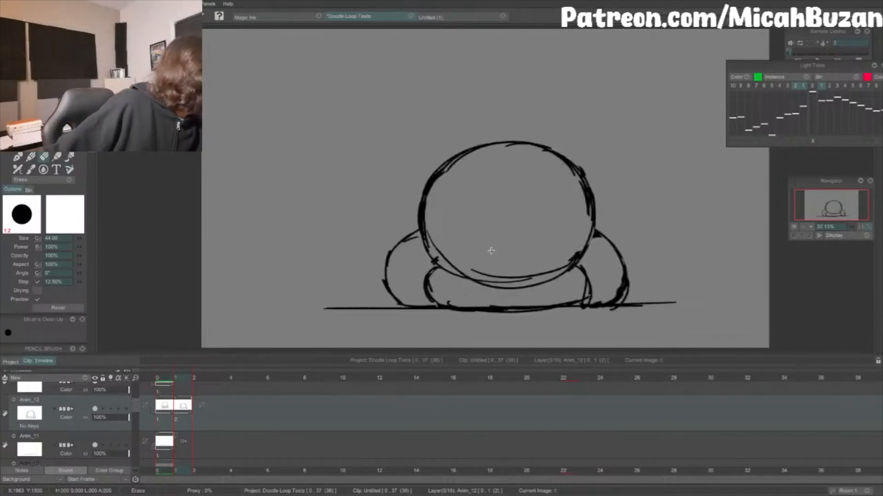
pyautogui.press('Left')
pyautogui.press('Right')
pyautogui.press('Left')
pyautogui.press('Right')
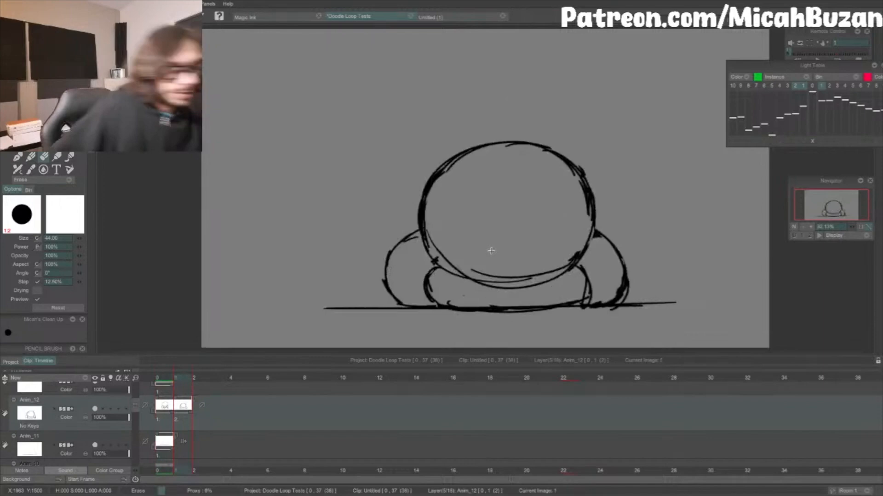
pyautogui.press('Left')
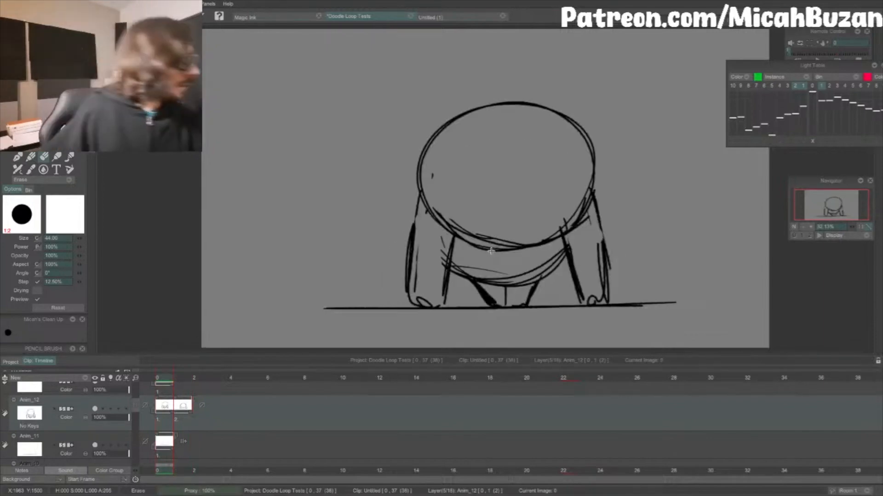
pyautogui.press('Right')
pyautogui.press('Left')
pyautogui.press('Right')
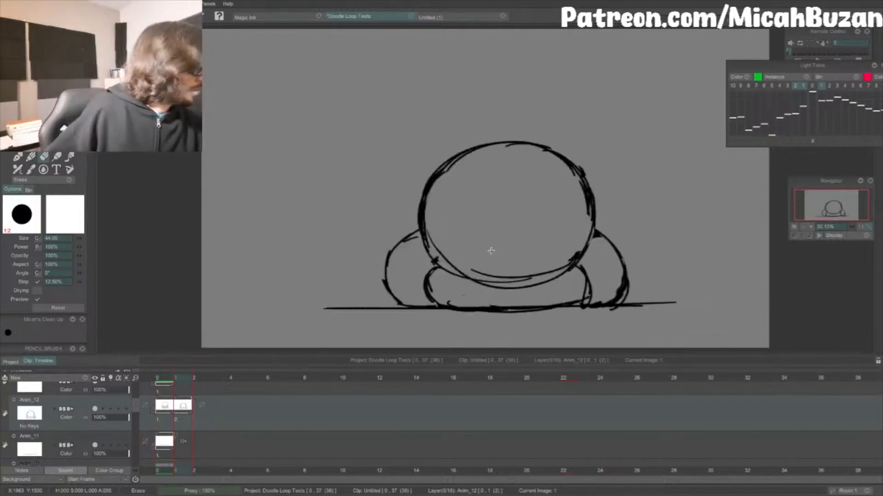
pyautogui.press('Left')
pyautogui.press('Right')
pyautogui.press('Left')
pyautogui.press('Right')
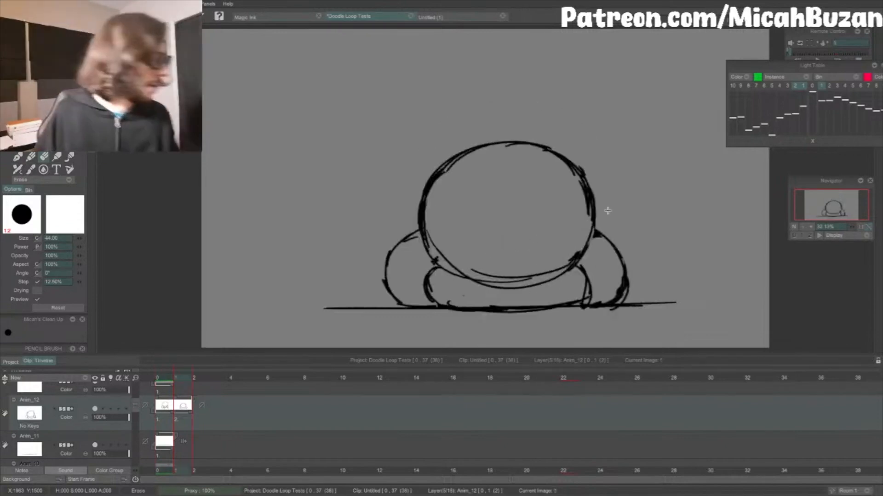
# Step: Draw a vertical centre line and a curved horizontal eye line as face guides inside the squashed head
pyautogui.press('b')
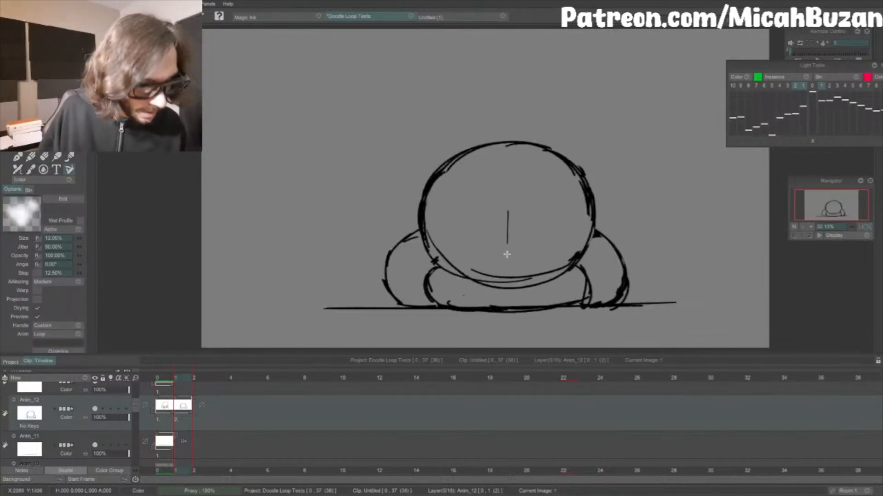
pyautogui.hotkey('ctrl', 'z')
pyautogui.moveTo(505, 200); pyautogui.dragTo(506, 270)
pyautogui.moveTo(515, 225)
pyautogui.mouseDown()
pyautogui.moveTo(469, 227)
pyautogui.moveTo(558, 216)
pyautogui.mouseUp()
pyautogui.press('Right')
pyautogui.press('Left')
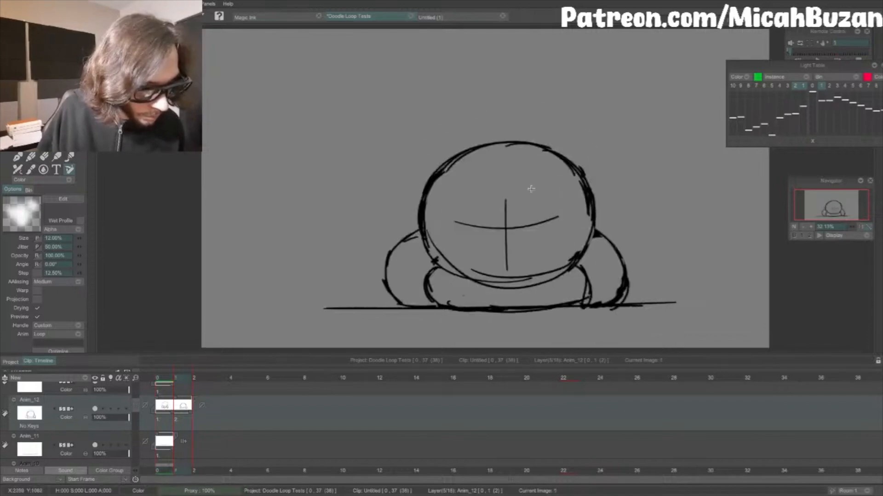
pyautogui.press('Right')
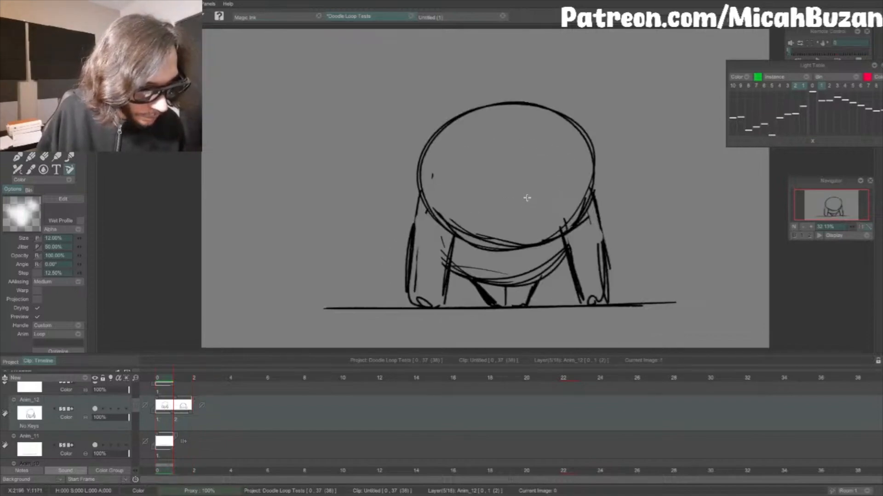
pyautogui.press('Left')
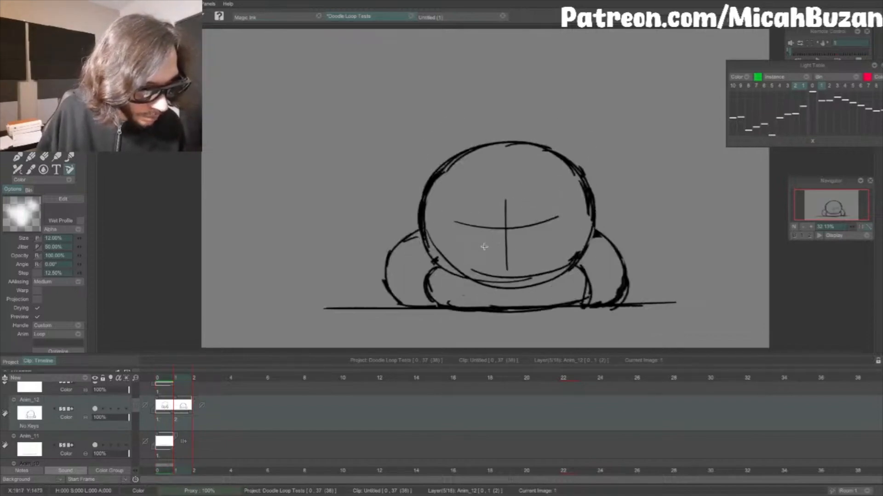
# Step: Draw slanted outer lines for both eye patches on the squashed head and close the left patch into a tilted oval
pyautogui.moveTo(453, 221); pyautogui.dragTo(474, 189)
pyautogui.hotkey('ctrl', 'z')
pyautogui.hotkey('ctrl', 'z')
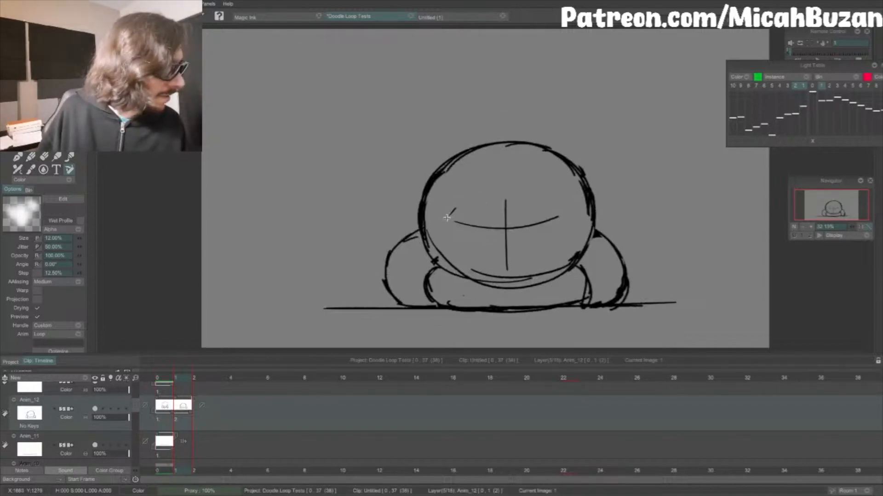
pyautogui.moveTo(442, 223); pyautogui.dragTo(471, 190)
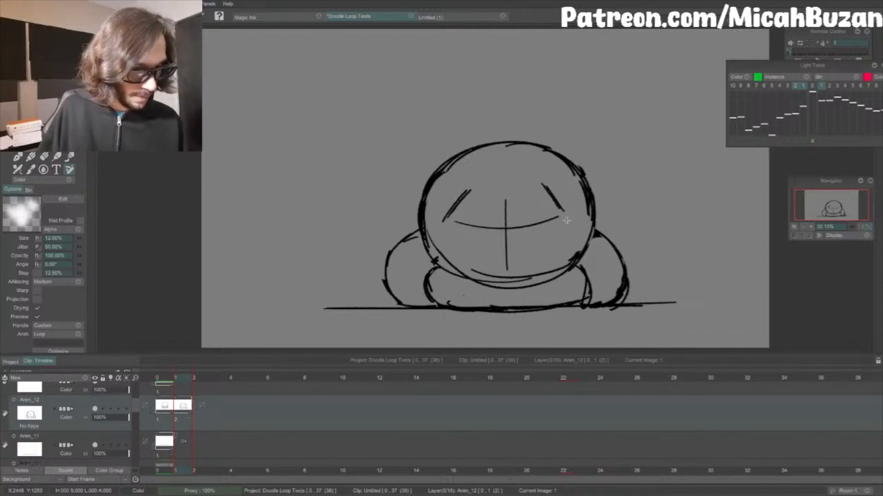
pyautogui.moveTo(485, 194); pyautogui.dragTo(488, 210)
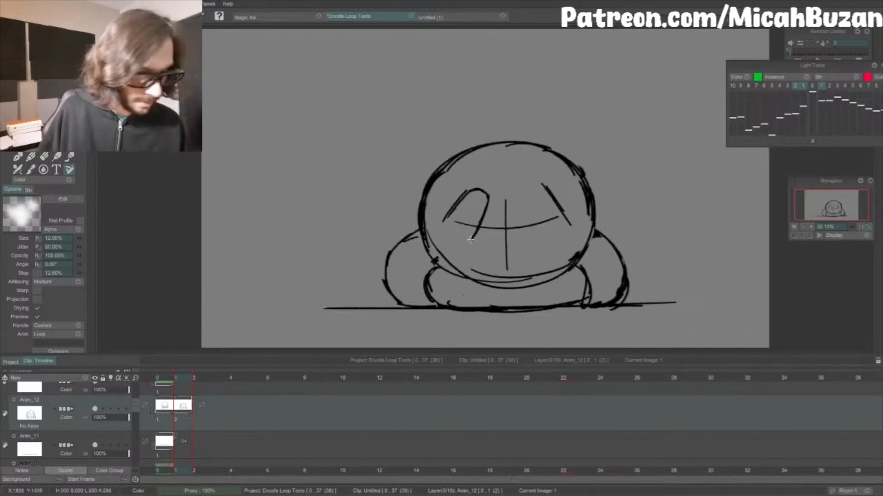
pyautogui.moveTo(470, 239)
pyautogui.mouseDown()
pyautogui.moveTo(462, 244)
pyautogui.moveTo(444, 218)
pyautogui.mouseUp()
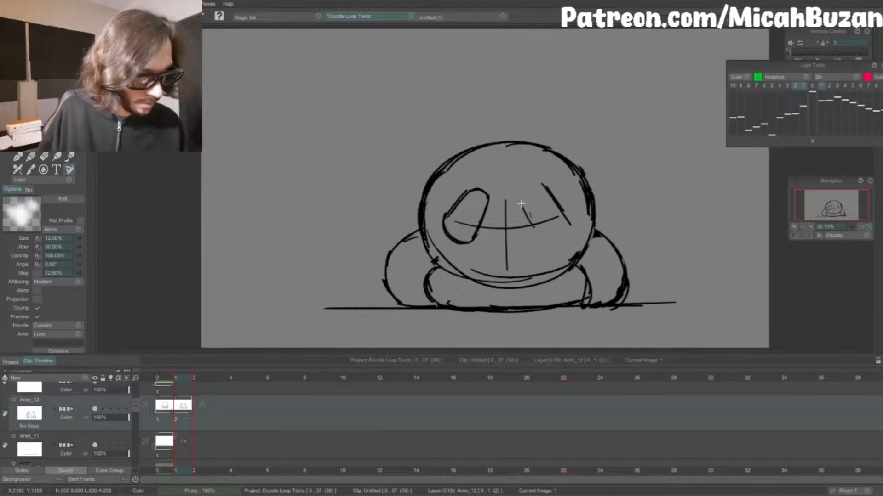
# Step: Draw the inner edge and rounded top of the right eye patch on the squashed head
pyautogui.hotkey('ctrl', 'z')
pyautogui.moveTo(545, 187); pyautogui.dragTo(533, 221)
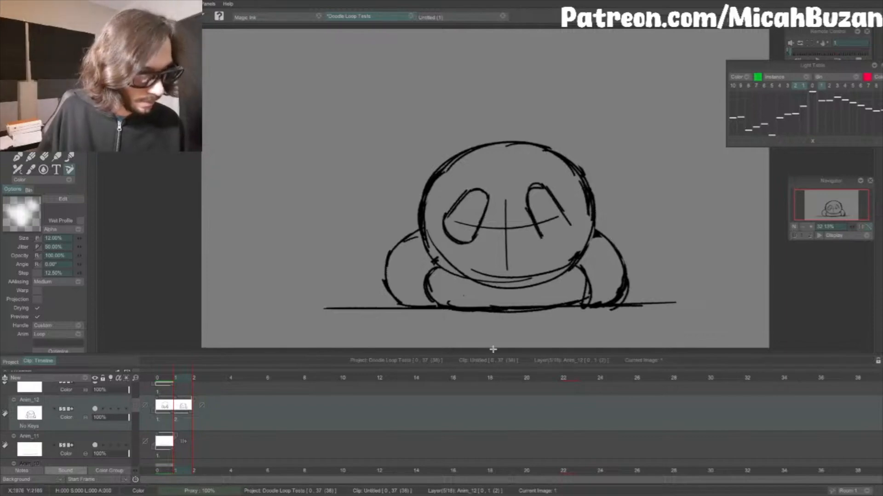
pyautogui.press('Left')
pyautogui.press('Right')
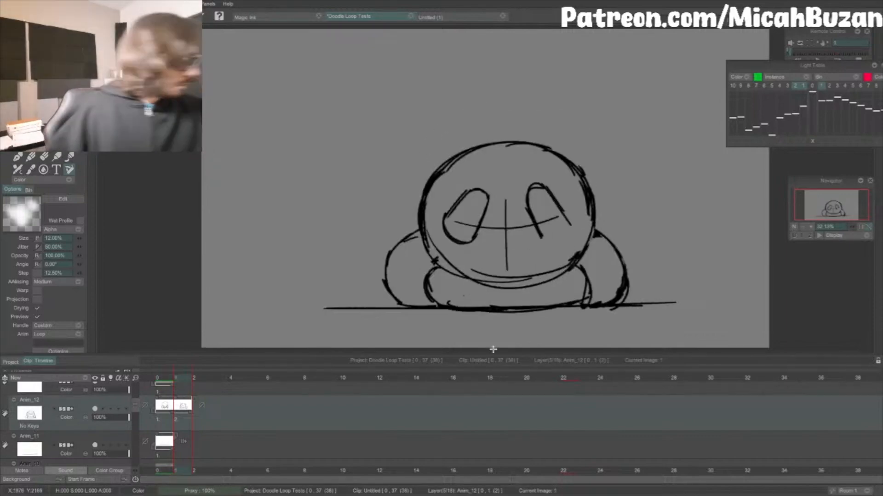
pyautogui.hotkey('ctrl', 'z')
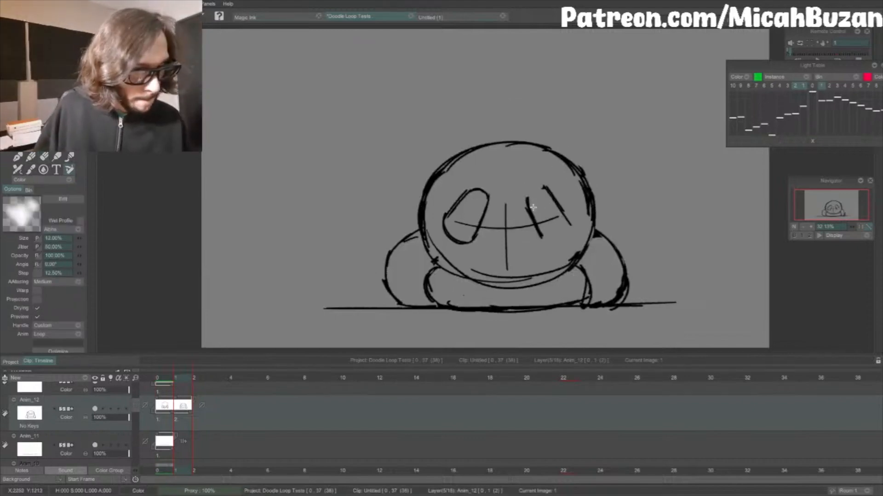
pyautogui.moveTo(533, 207)
pyautogui.mouseDown()
pyautogui.moveTo(529, 192)
pyautogui.moveTo(539, 186)
pyautogui.moveTo(547, 239)
pyautogui.mouseUp()
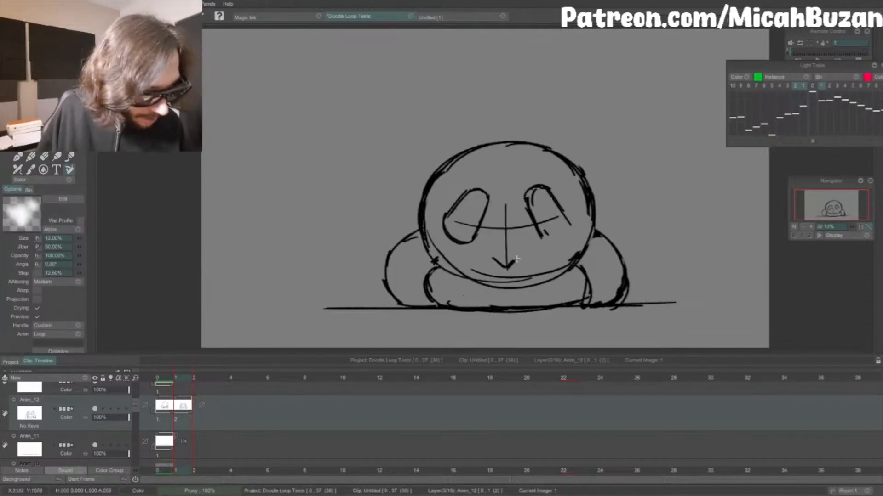
# Step: Draw a filled heart-shaped nose at the foot of the centre guide and a wide smile below it, replacing the inner chin line
pyautogui.moveTo(517, 260)
pyautogui.mouseDown()
pyautogui.moveTo(523, 254)
pyautogui.moveTo(507, 269)
pyautogui.moveTo(519, 259)
pyautogui.mouseUp()
pyautogui.hotkey('ctrl', 'z')
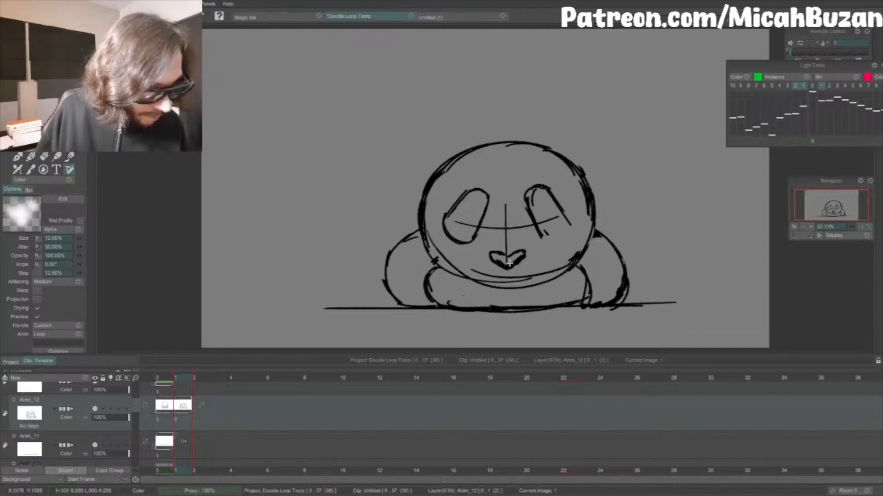
pyautogui.press('e')
pyautogui.moveTo(470, 271)
pyautogui.mouseDown()
pyautogui.moveTo(513, 278)
pyautogui.moveTo(569, 270)
pyautogui.mouseUp()
pyautogui.press('b')
pyautogui.press('Left')
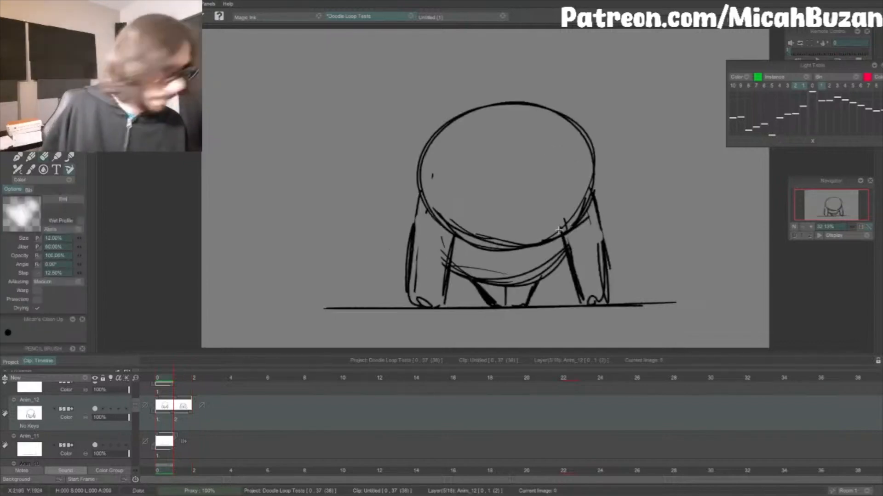
pyautogui.press('Right')
pyautogui.moveTo(477, 271)
pyautogui.mouseDown()
pyautogui.moveTo(513, 281)
pyautogui.moveTo(545, 258)
pyautogui.mouseUp()
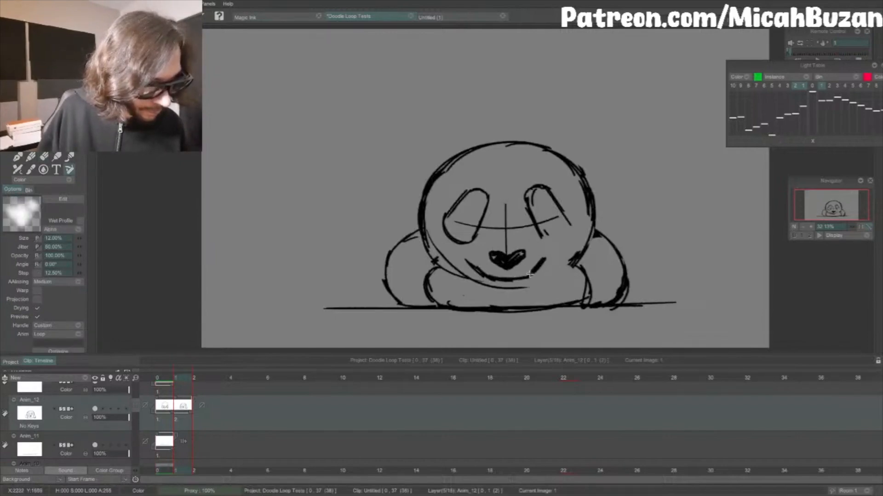
# Step: Erase the head's lower-left contour on the second frame and redraw it as a wider cheek continuing along the chin
pyautogui.press('e')
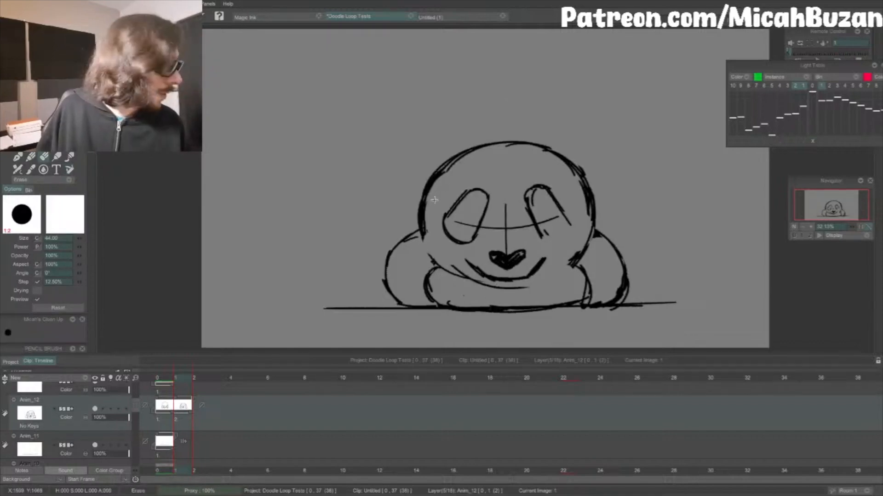
pyautogui.press('e')
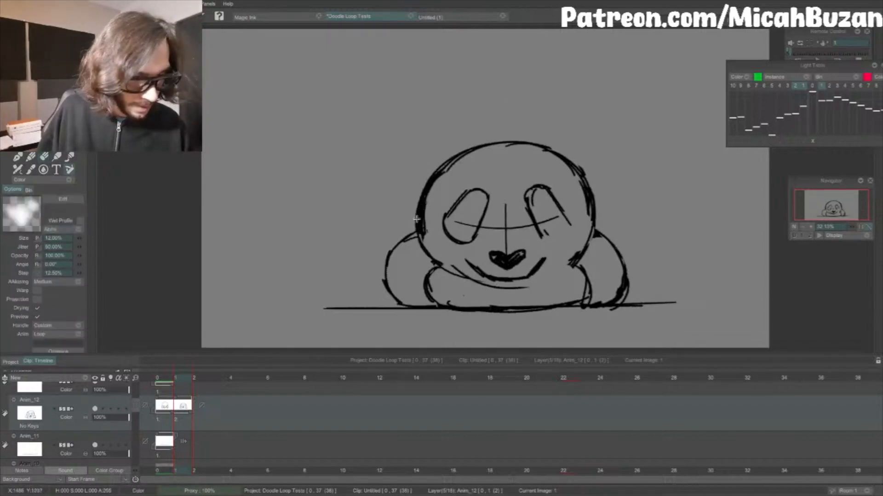
pyautogui.press('e')
pyautogui.moveTo(416, 220)
pyautogui.mouseDown()
pyautogui.moveTo(421, 244)
pyautogui.moveTo(428, 202)
pyautogui.mouseUp()
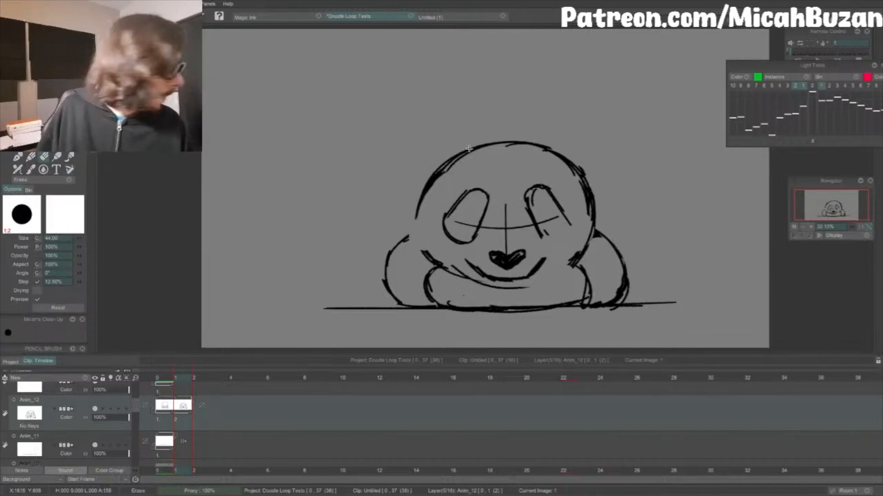
pyautogui.press('e')
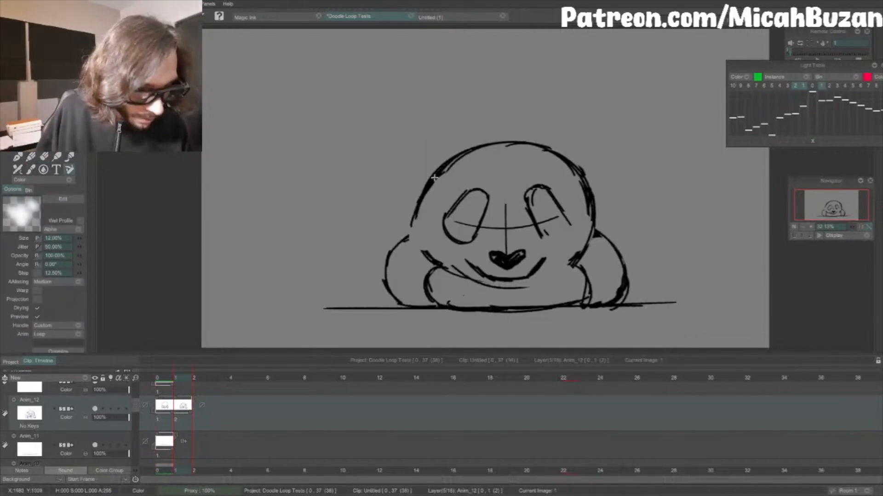
pyautogui.moveTo(412, 214)
pyautogui.mouseDown()
pyautogui.moveTo(427, 260)
pyautogui.moveTo(413, 238)
pyautogui.mouseUp()
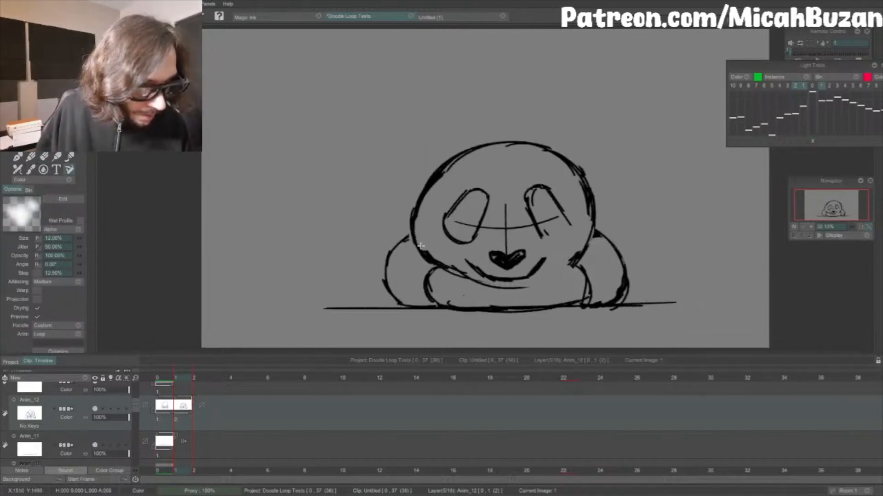
pyautogui.press('e')
pyautogui.press('e')
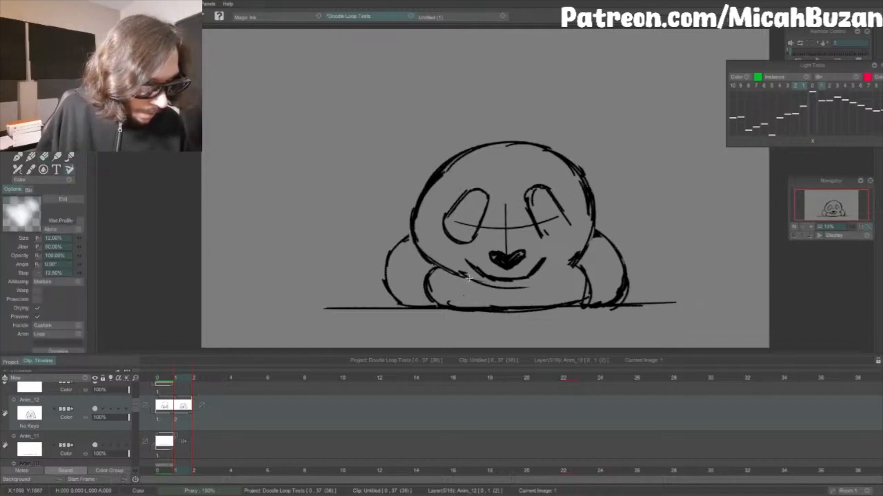
pyautogui.moveTo(459, 275)
pyautogui.mouseDown()
pyautogui.moveTo(514, 286)
pyautogui.moveTo(569, 265)
pyautogui.mouseUp()
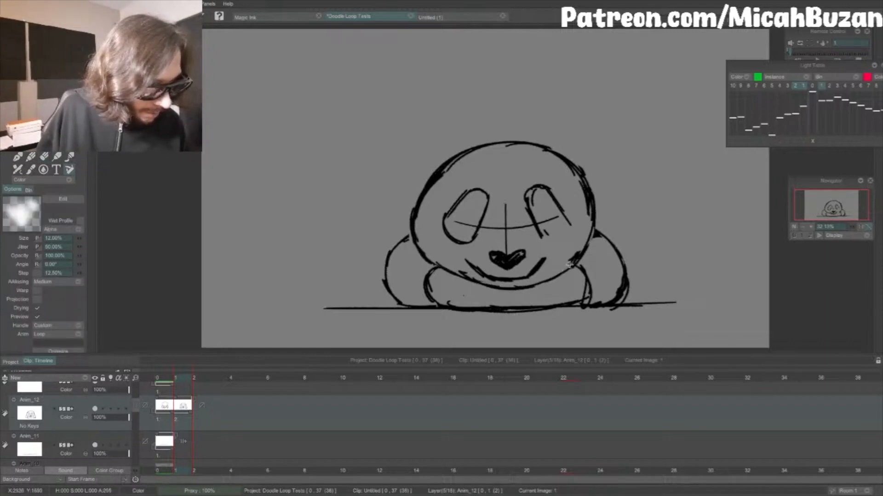
# Step: Draw a fuller right cheek on the second frame, erase the old contour inside it and reconnect the outline
pyautogui.moveTo(580, 176); pyautogui.dragTo(598, 230)
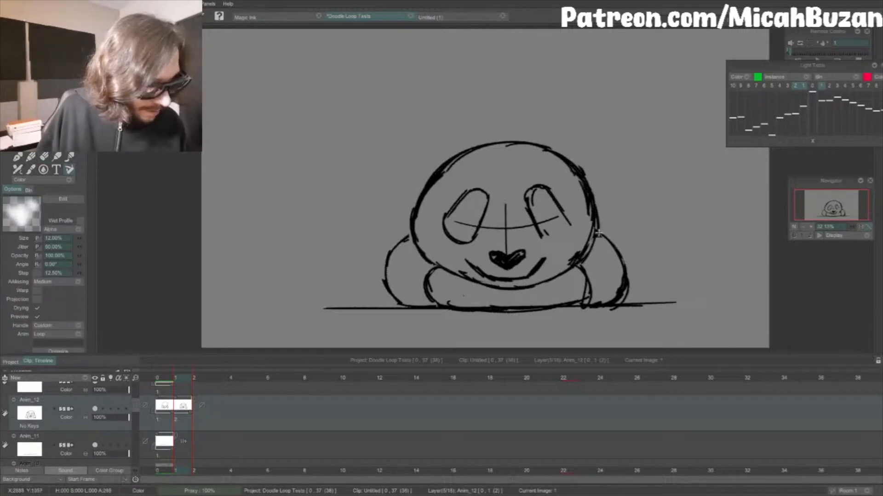
pyautogui.moveTo(591, 189)
pyautogui.mouseDown()
pyautogui.moveTo(598, 246)
pyautogui.moveTo(575, 266)
pyautogui.mouseUp()
pyautogui.press('e')
pyautogui.moveTo(582, 178); pyautogui.dragTo(579, 257)
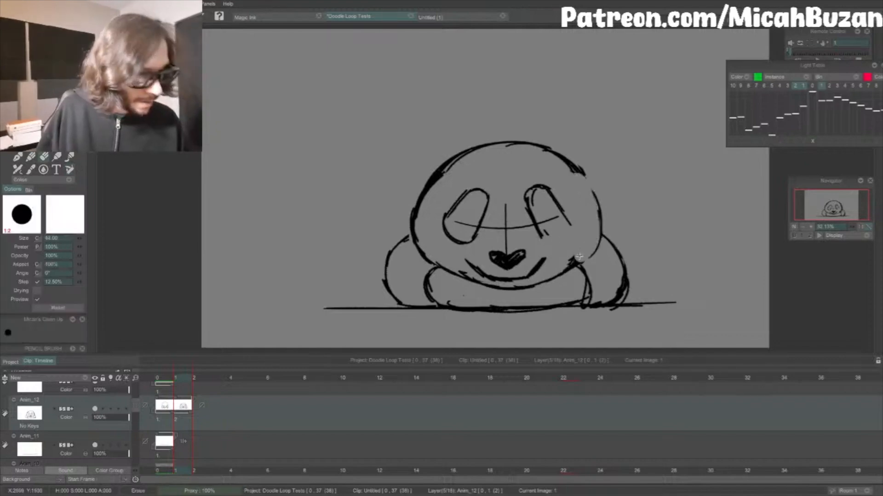
pyautogui.press('c')
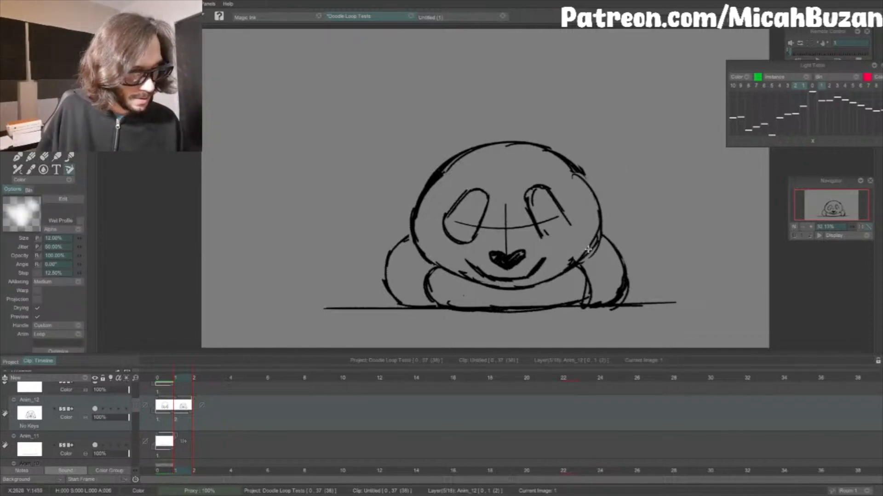
# Step: Erase the eye guide line inside both eye patches and draw a round eye in each
pyautogui.press('e')
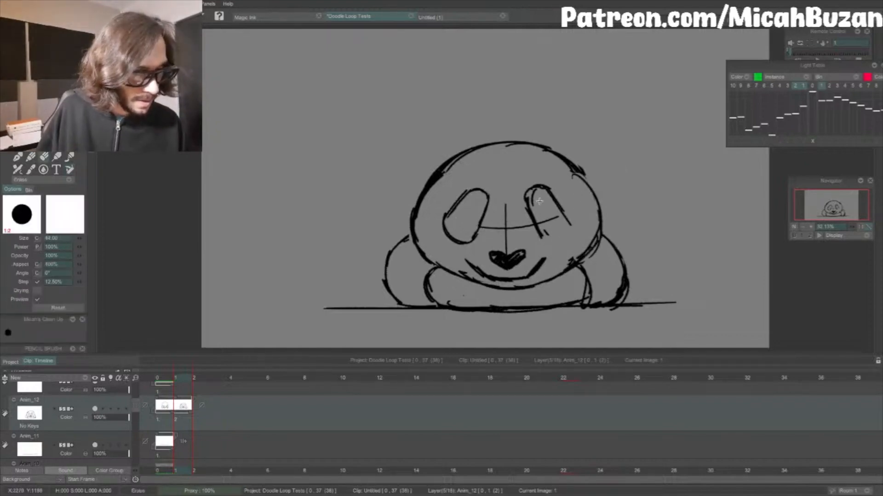
pyautogui.moveTo(551, 219)
pyautogui.mouseDown()
pyautogui.moveTo(542, 230)
pyautogui.moveTo(549, 234)
pyautogui.mouseUp()
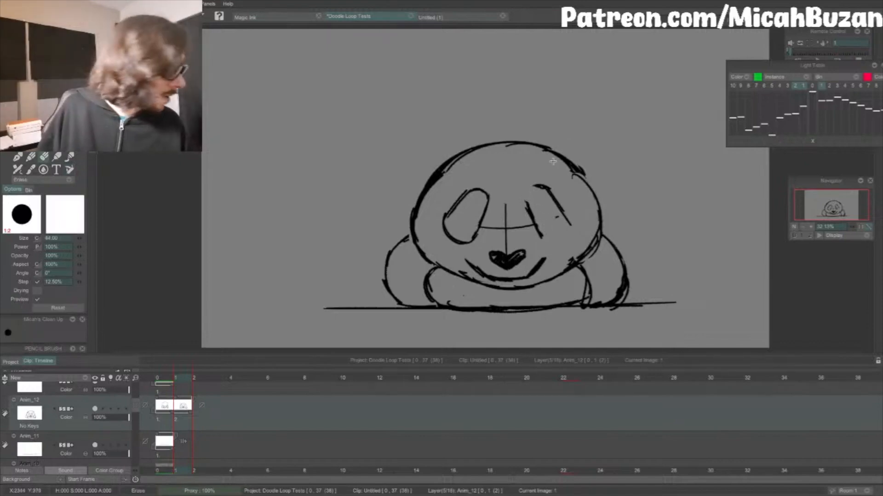
pyautogui.press('c')
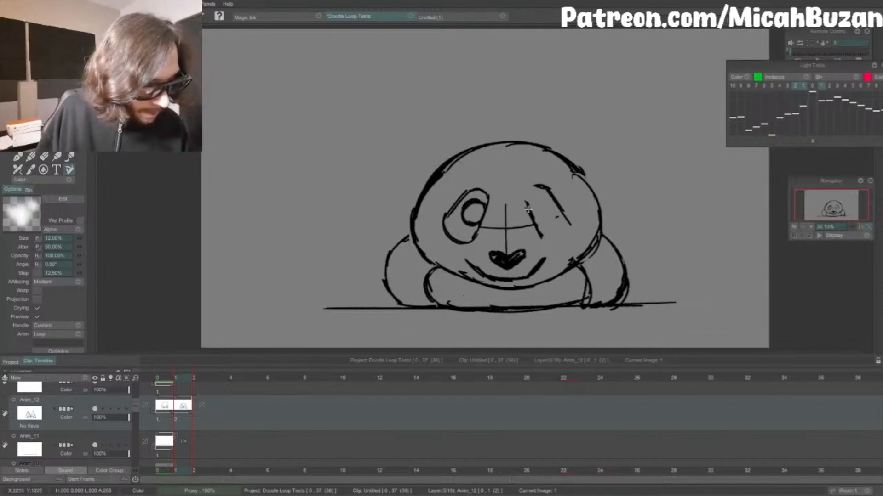
pyautogui.moveTo(530, 213); pyautogui.dragTo(521, 199)
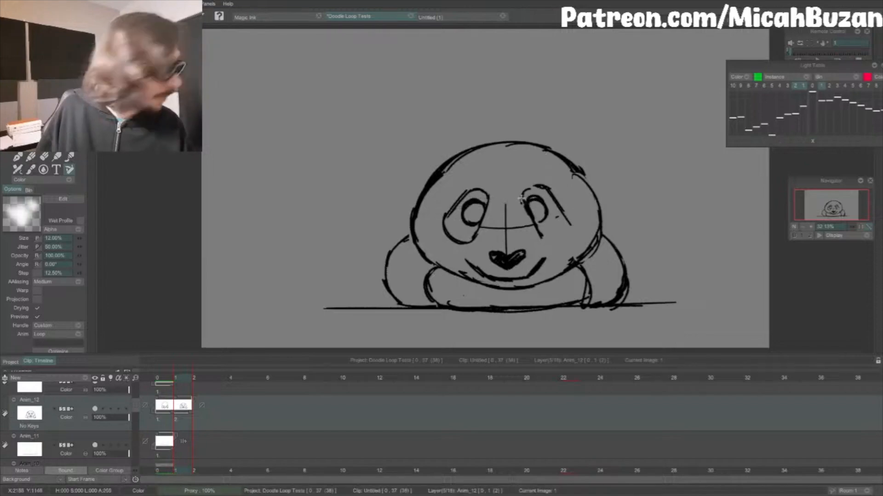
# Step: Draw two rounded ears on top of the squashed head and shade them with hatching
pyautogui.moveTo(451, 181); pyautogui.dragTo(438, 148)
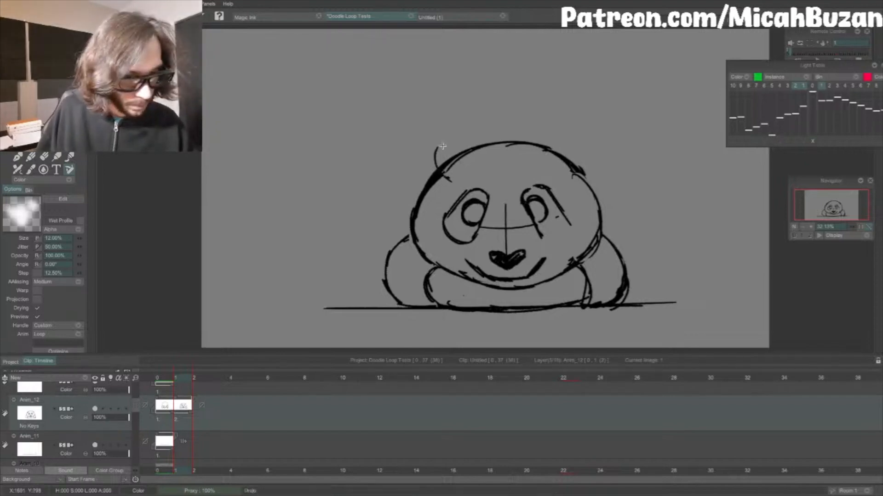
pyautogui.hotkey('ctrl', 'z')
pyautogui.moveTo(448, 178)
pyautogui.mouseDown()
pyautogui.moveTo(454, 135)
pyautogui.moveTo(468, 137)
pyautogui.moveTo(479, 165)
pyautogui.moveTo(423, 159)
pyautogui.mouseUp()
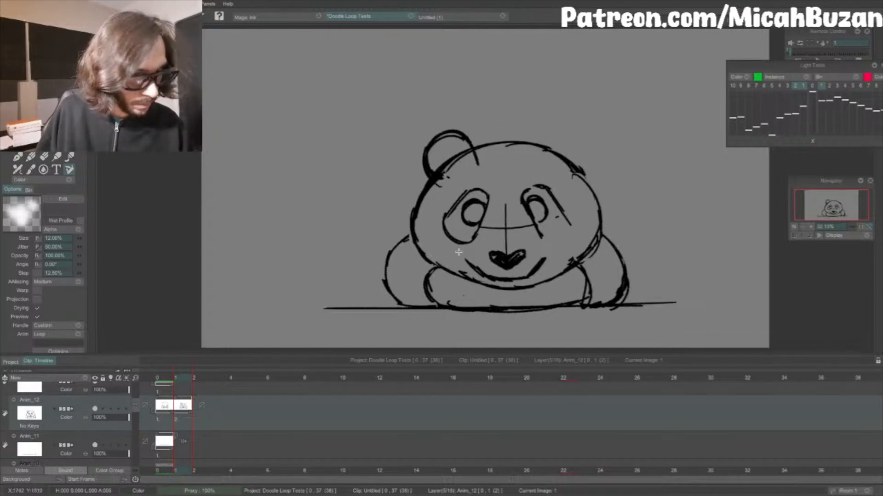
pyautogui.moveTo(479, 168); pyautogui.dragTo(474, 154)
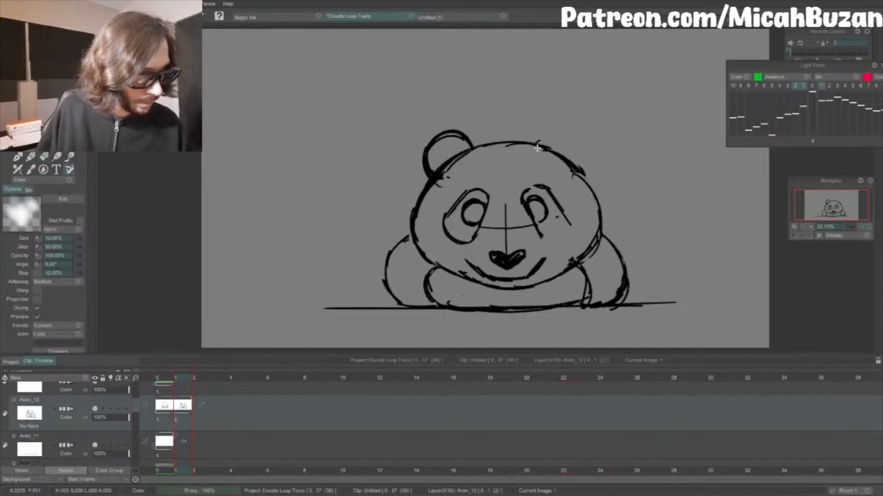
pyautogui.moveTo(537, 147)
pyautogui.mouseDown()
pyautogui.moveTo(564, 129)
pyautogui.moveTo(577, 165)
pyautogui.moveTo(542, 133)
pyautogui.mouseUp()
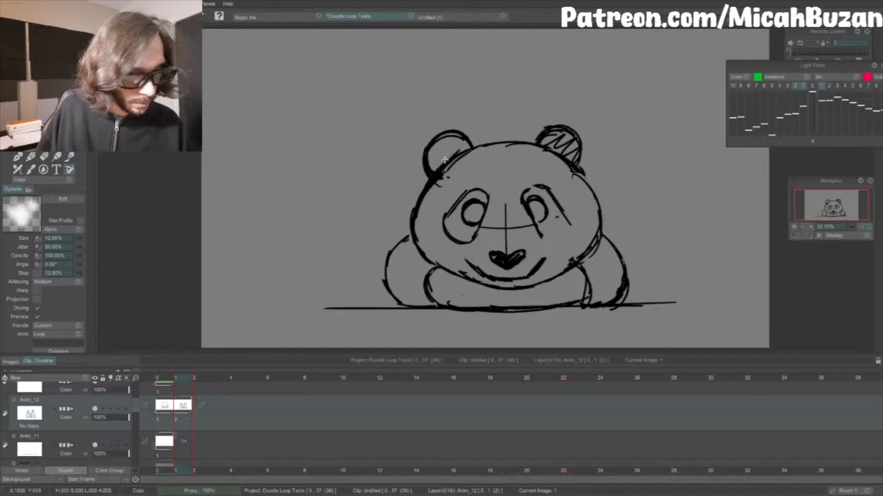
pyautogui.moveTo(445, 160); pyautogui.dragTo(460, 141)
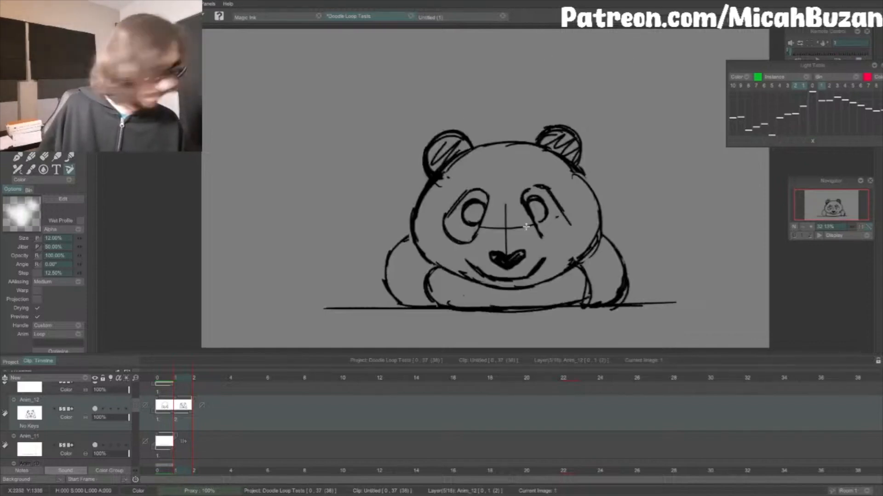
# Step: Shade both arms with hatching, darken the pupils around highlights, and close the right eye patch on the second frame
pyautogui.moveTo(423, 301)
pyautogui.mouseDown()
pyautogui.moveTo(413, 242)
pyautogui.moveTo(396, 294)
pyautogui.mouseUp()
pyautogui.moveTo(618, 301); pyautogui.dragTo(598, 238)
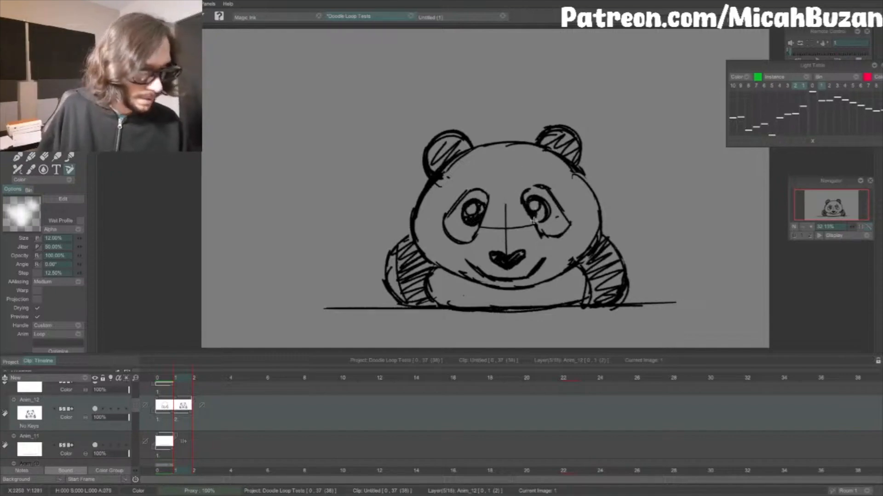
pyautogui.moveTo(478, 273); pyautogui.dragTo(466, 258)
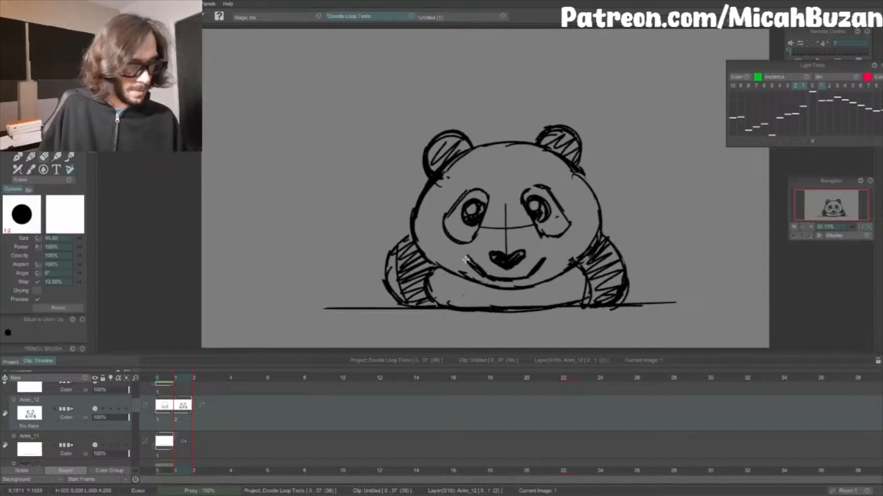
# Step: Flip between both frames to compare the poses, and mirror the second frame's panda drawing horizontally
pyautogui.press('Left')
pyautogui.press('Right')
pyautogui.press('Left')
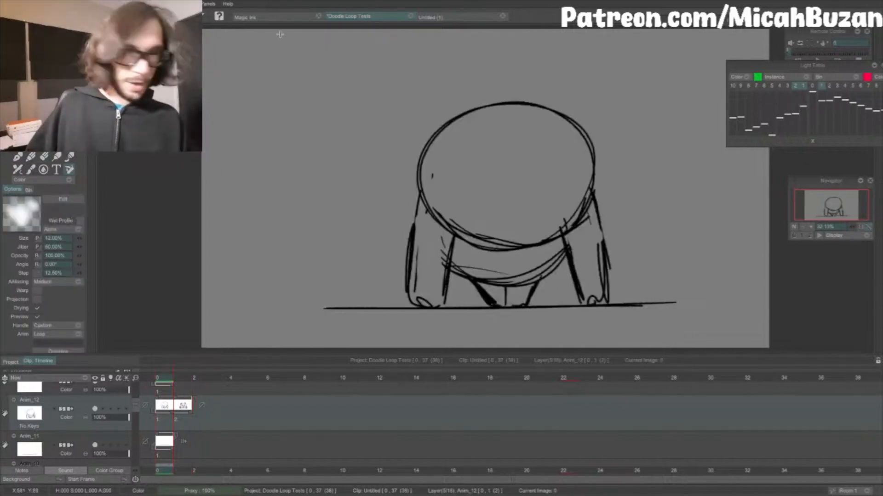
pyautogui.press('Right')
pyautogui.click(236, 5)
pyautogui.moveTo(248, 71)
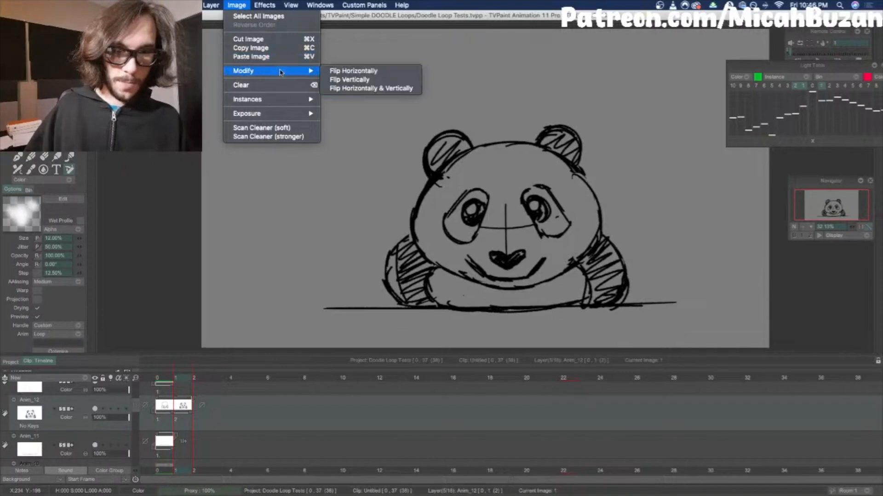
pyautogui.click(368, 71)
# Step: Erase the angular lower corner of the left eye patch on the mirrored second frame and redraw it as a rounded curve
pyautogui.press('e')
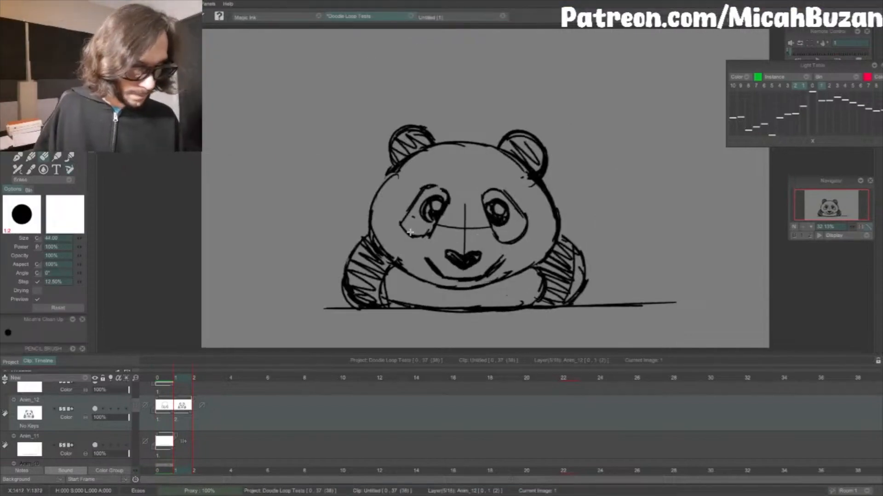
pyautogui.moveTo(408, 232)
pyautogui.mouseDown()
pyautogui.moveTo(430, 190)
pyautogui.moveTo(397, 171)
pyautogui.moveTo(389, 177)
pyautogui.moveTo(385, 251)
pyautogui.mouseUp()
pyautogui.press('b')
pyautogui.press('e')
pyautogui.press('b')
pyautogui.hotkey('ctrl', 'z')
# Step: Redraw the left and right sides of the squashed head outline with wider, smoother curves
pyautogui.moveTo(394, 172); pyautogui.dragTo(367, 233)
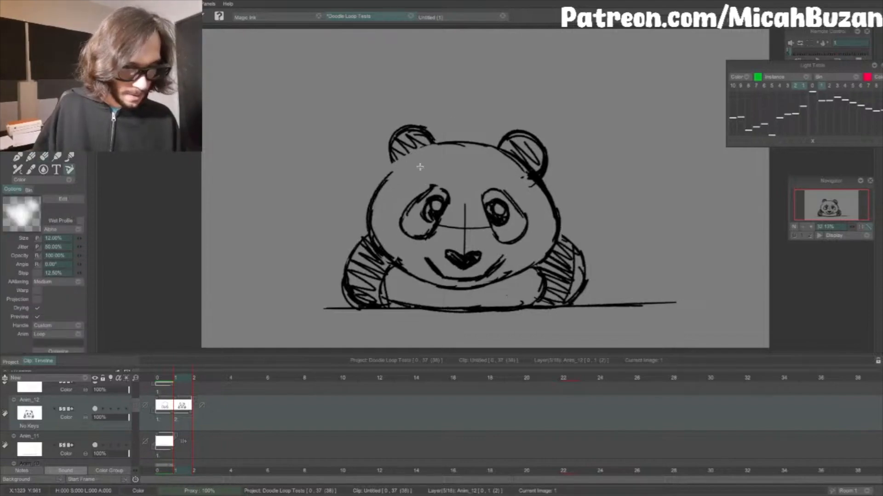
pyautogui.moveTo(419, 156); pyautogui.dragTo(365, 226)
pyautogui.moveTo(532, 184); pyautogui.dragTo(546, 197)
pyautogui.moveTo(514, 162); pyautogui.dragTo(559, 222)
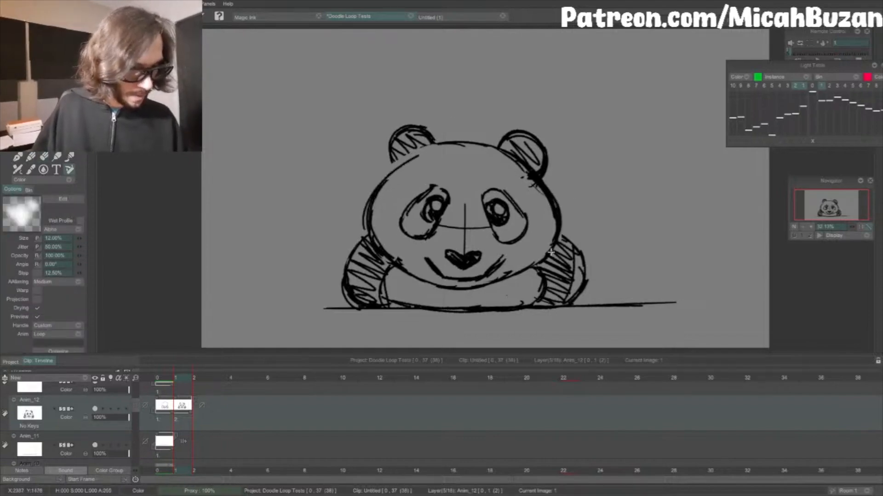
# Step: Erase the chin line and the middle of the mouth, and redraw the mouth with a central dip under the nose
pyautogui.press('e')
pyautogui.moveTo(396, 258)
pyautogui.mouseDown()
pyautogui.moveTo(423, 284)
pyautogui.moveTo(530, 266)
pyautogui.mouseUp()
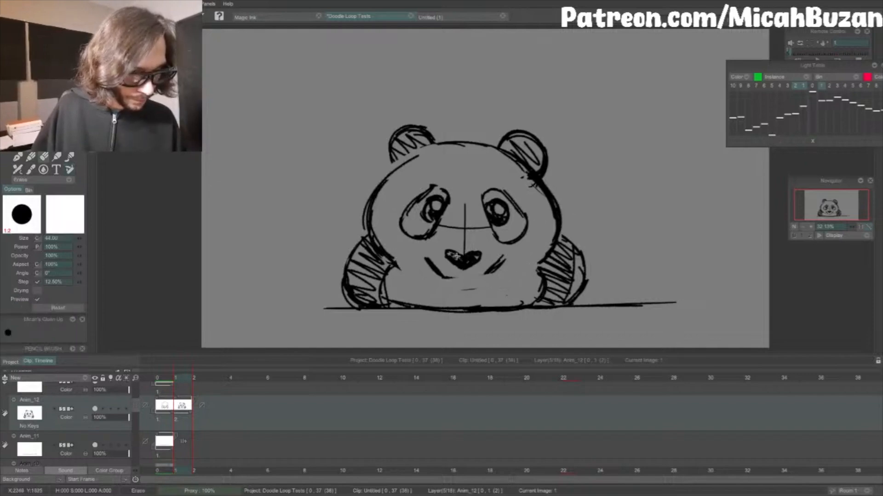
pyautogui.press('b')
pyautogui.press('Left')
pyautogui.press('Right')
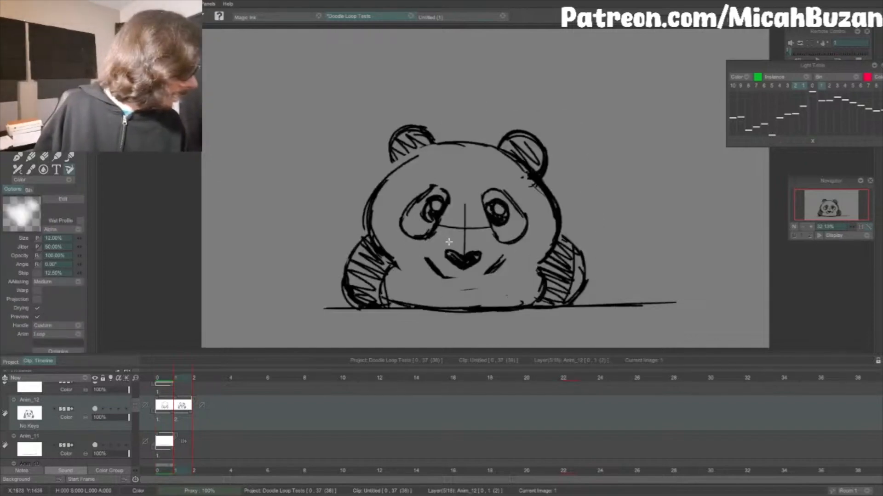
pyautogui.moveTo(461, 274); pyautogui.dragTo(445, 276)
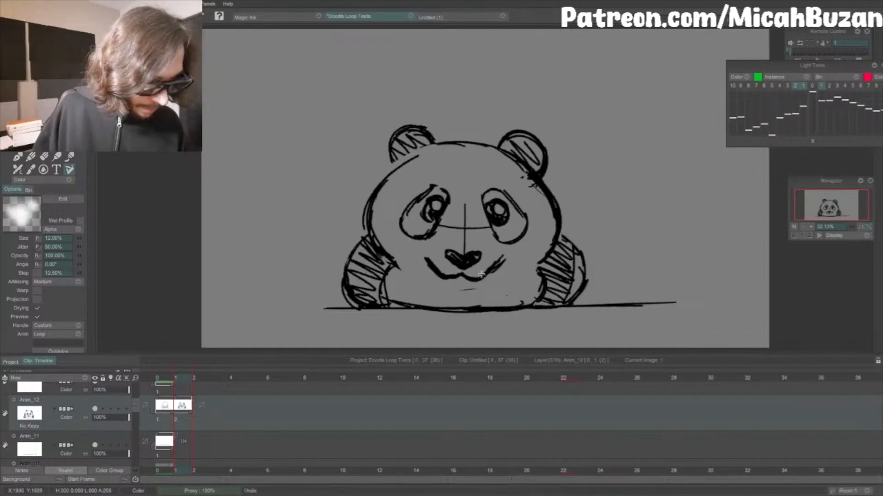
# Step: Redraw the lower head outline as one smooth curve below the mouth, running between the two arms
pyautogui.press('e')
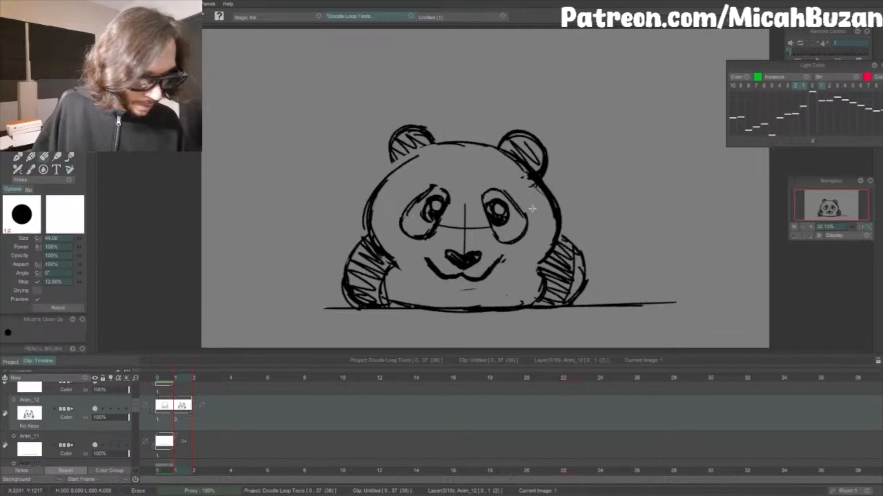
pyautogui.press('e')
pyautogui.moveTo(402, 267); pyautogui.dragTo(431, 283)
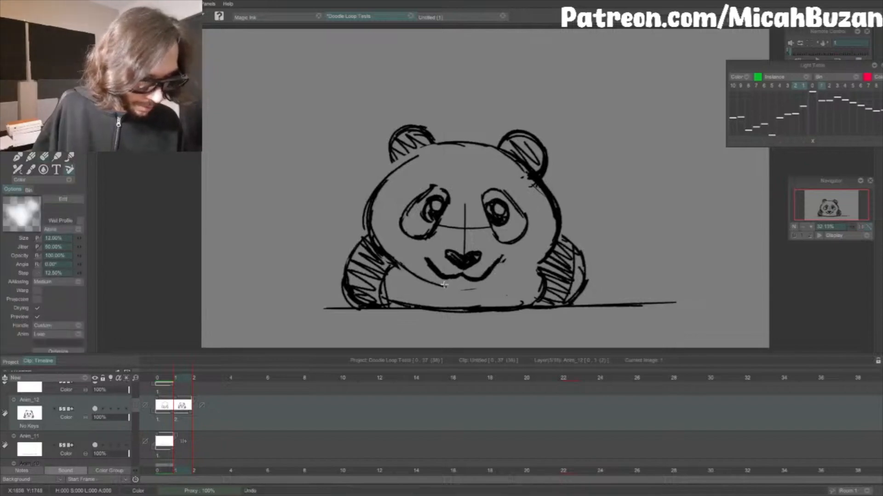
pyautogui.hotkey('ctrl', 'z')
pyautogui.moveTo(391, 262)
pyautogui.mouseDown()
pyautogui.moveTo(430, 285)
pyautogui.moveTo(421, 277)
pyautogui.moveTo(458, 285)
pyautogui.moveTo(448, 289)
pyautogui.moveTo(437, 286)
pyautogui.moveTo(491, 287)
pyautogui.moveTo(472, 288)
pyautogui.moveTo(539, 261)
pyautogui.mouseUp()
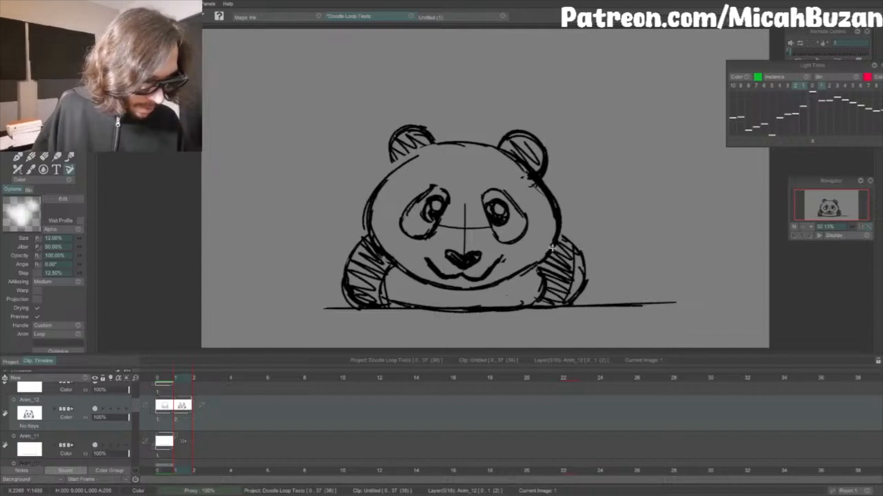
pyautogui.hotkey('ctrl', 'z')
pyautogui.moveTo(497, 284); pyautogui.dragTo(540, 259)
pyautogui.moveTo(510, 278); pyautogui.dragTo(546, 255)
# Step: Redraw the left arm's outer contour slightly wider, curving from the head down to the ground line
pyautogui.press('Left')
pyautogui.press('Right')
pyautogui.press('e')
pyautogui.moveTo(385, 276)
pyautogui.mouseDown()
pyautogui.moveTo(387, 302)
pyautogui.moveTo(393, 296)
pyautogui.moveTo(355, 239)
pyautogui.moveTo(364, 233)
pyautogui.mouseUp()
pyautogui.press('b')
pyautogui.hotkey('ctrl', 'z')
pyautogui.hotkey('ctrl', 'z')
pyautogui.moveTo(353, 305); pyautogui.dragTo(341, 257)
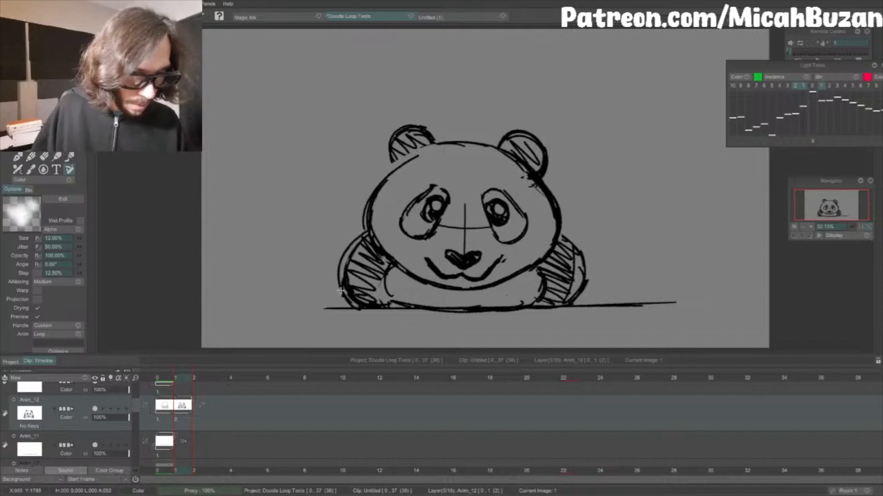
pyautogui.moveTo(378, 226); pyautogui.dragTo(341, 291)
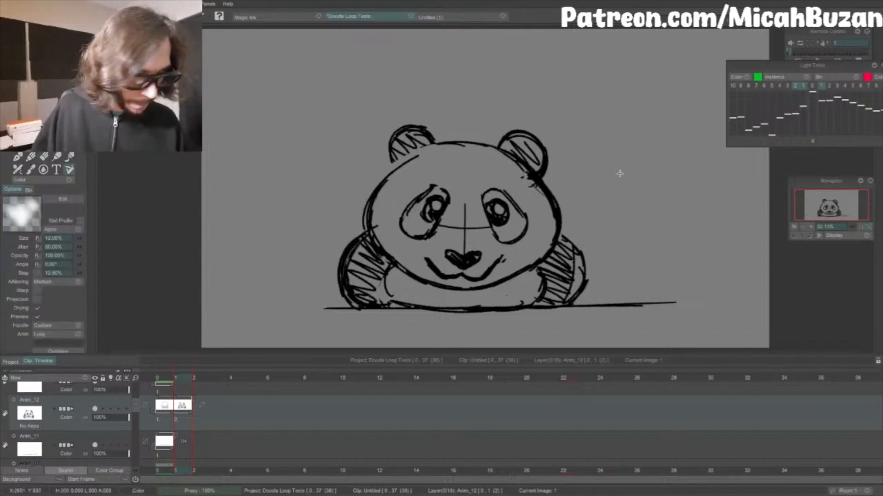
# Step: Redraw the right arm's outer contour as a wider, rounded curve down to the ground line
pyautogui.moveTo(560, 234); pyautogui.dragTo(591, 275)
pyautogui.hotkey('ctrl', 'z')
pyautogui.moveTo(563, 235)
pyautogui.mouseDown()
pyautogui.moveTo(588, 274)
pyautogui.moveTo(575, 302)
pyautogui.mouseUp()
pyautogui.moveTo(583, 257); pyautogui.dragTo(571, 304)
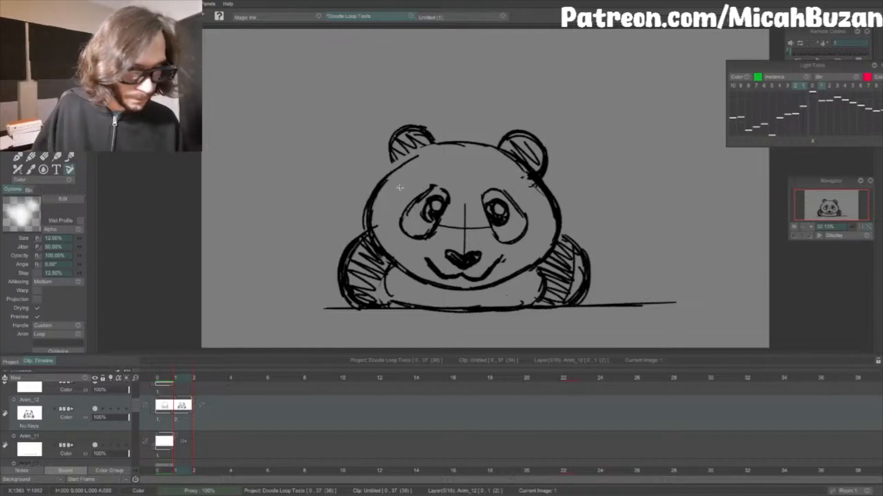
# Step: Redraw the top of the head as a smooth flattened arc between the ears and erase the old line above it
pyautogui.moveTo(368, 199); pyautogui.dragTo(440, 147)
pyautogui.moveTo(391, 170); pyautogui.dragTo(475, 148)
pyautogui.hotkey('ctrl', 'z')
pyautogui.moveTo(377, 186); pyautogui.dragTo(477, 149)
pyautogui.moveTo(406, 164); pyautogui.dragTo(510, 160)
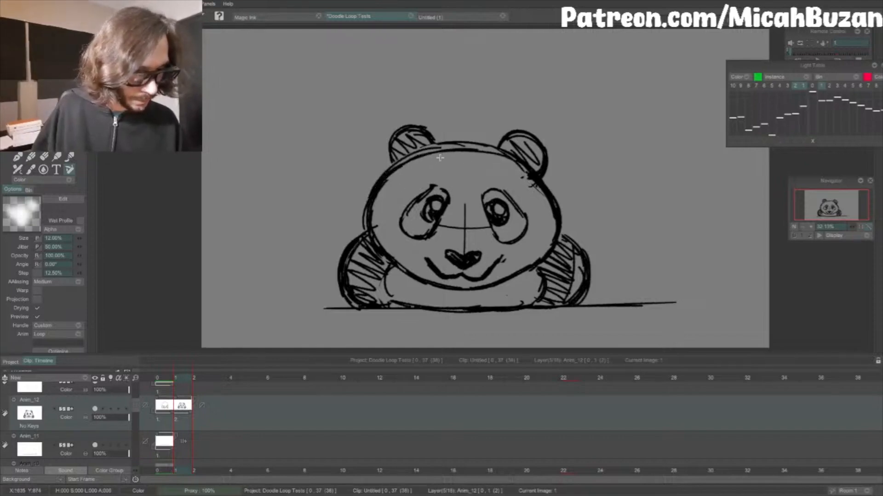
pyautogui.moveTo(440, 158); pyautogui.dragTo(528, 172)
pyautogui.press('e')
pyautogui.moveTo(442, 142)
pyautogui.mouseDown()
pyautogui.moveTo(475, 142)
pyautogui.moveTo(435, 146)
pyautogui.moveTo(480, 149)
pyautogui.mouseUp()
pyautogui.press('e')
pyautogui.moveTo(430, 151); pyautogui.dragTo(501, 148)
pyautogui.press('e')
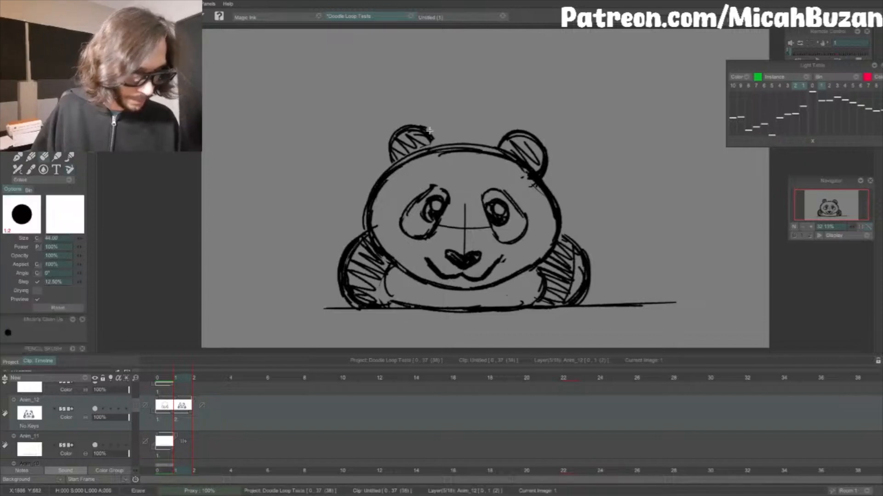
# Step: Reshape the inner edge of the left ear and round off the upper outline of the left eye patch
pyautogui.moveTo(428, 131)
pyautogui.mouseDown()
pyautogui.moveTo(397, 151)
pyautogui.moveTo(399, 133)
pyautogui.moveTo(420, 130)
pyautogui.moveTo(409, 133)
pyautogui.moveTo(440, 147)
pyautogui.mouseUp()
pyautogui.press('e')
pyautogui.moveTo(399, 213)
pyautogui.mouseDown()
pyautogui.moveTo(433, 187)
pyautogui.moveTo(447, 191)
pyautogui.moveTo(416, 199)
pyautogui.moveTo(407, 229)
pyautogui.moveTo(405, 216)
pyautogui.moveTo(447, 178)
pyautogui.moveTo(404, 205)
pyautogui.moveTo(431, 179)
pyautogui.moveTo(405, 211)
pyautogui.moveTo(406, 198)
pyautogui.moveTo(407, 227)
pyautogui.moveTo(431, 188)
pyautogui.moveTo(404, 203)
pyautogui.moveTo(430, 199)
pyautogui.mouseUp()
pyautogui.hotkey('ctrl', 'z')
pyautogui.press('e')
pyautogui.press('e')
# Step: Erase the right eye patch's outer edge, redraw it rounded, and erase the guide line beside the left eye patch
pyautogui.press('e')
pyautogui.moveTo(489, 193)
pyautogui.mouseDown()
pyautogui.moveTo(494, 189)
pyautogui.moveTo(525, 225)
pyautogui.mouseUp()
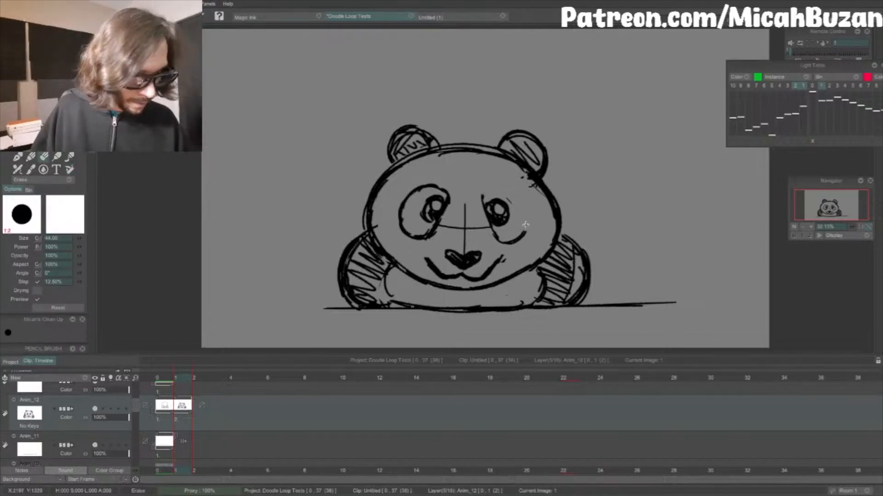
pyautogui.press('e')
pyautogui.moveTo(496, 187)
pyautogui.mouseDown()
pyautogui.moveTo(485, 197)
pyautogui.moveTo(511, 195)
pyautogui.mouseUp()
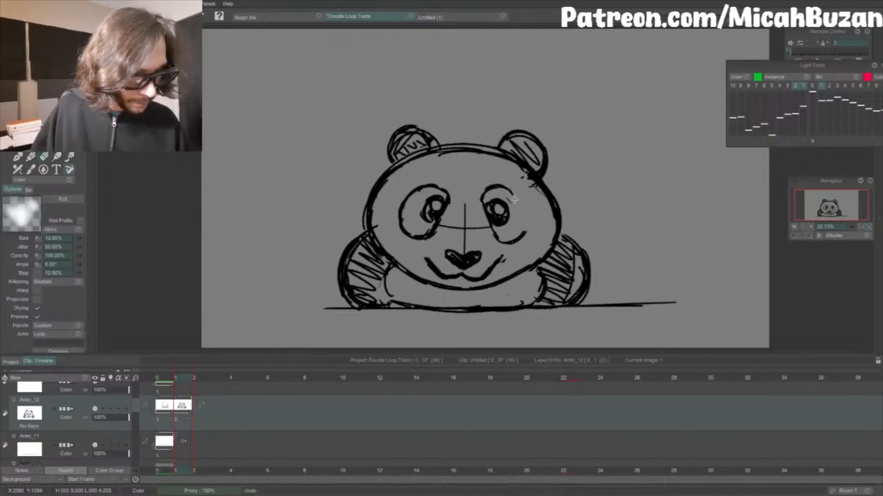
pyautogui.hotkey('ctrl', 'z')
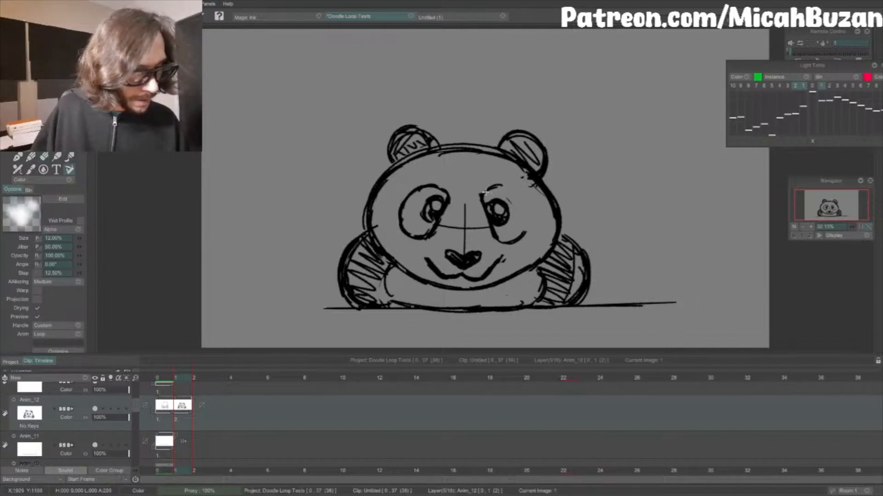
pyautogui.moveTo(485, 189); pyautogui.dragTo(513, 197)
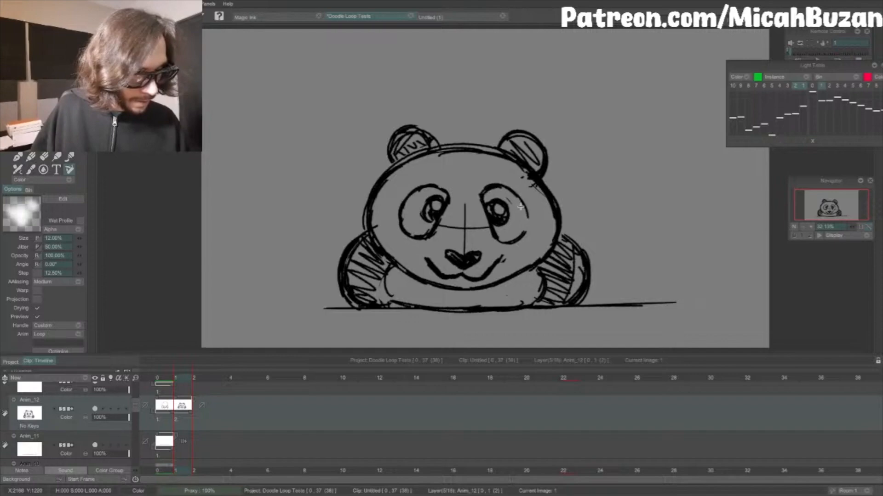
pyautogui.moveTo(455, 226); pyautogui.dragTo(434, 226)
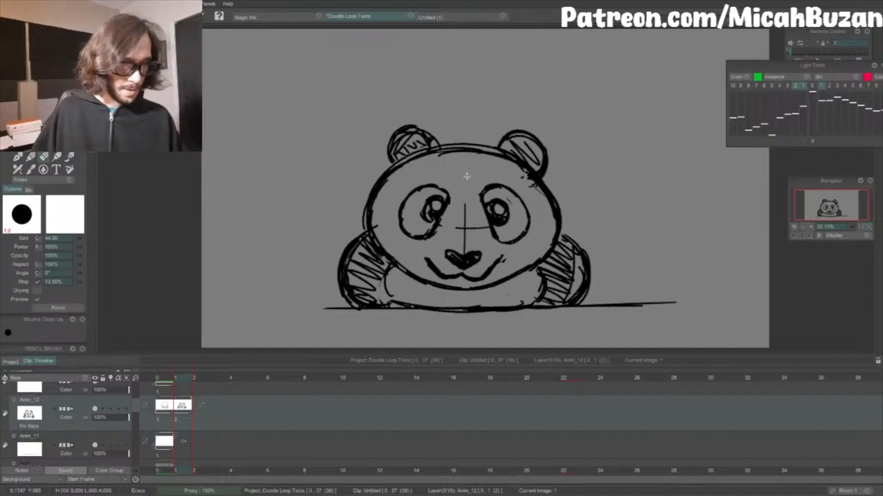
# Step: Lasso the left eye with its patch, shift it by 10 horizontally and -7 vertically, and apply the move
pyautogui.press('s')
pyautogui.moveTo(445, 174); pyautogui.dragTo(448, 178)
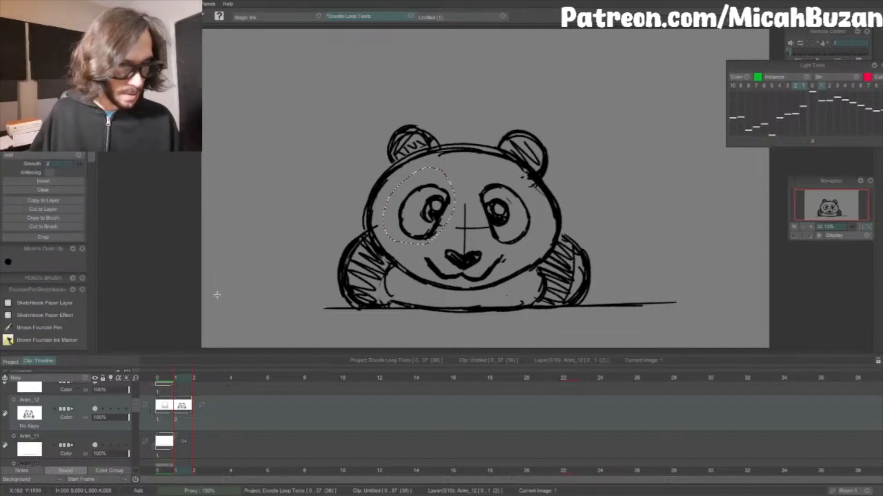
pyautogui.hotkey('ctrl', 't')
pyautogui.moveTo(452, 232); pyautogui.dragTo(448, 228)
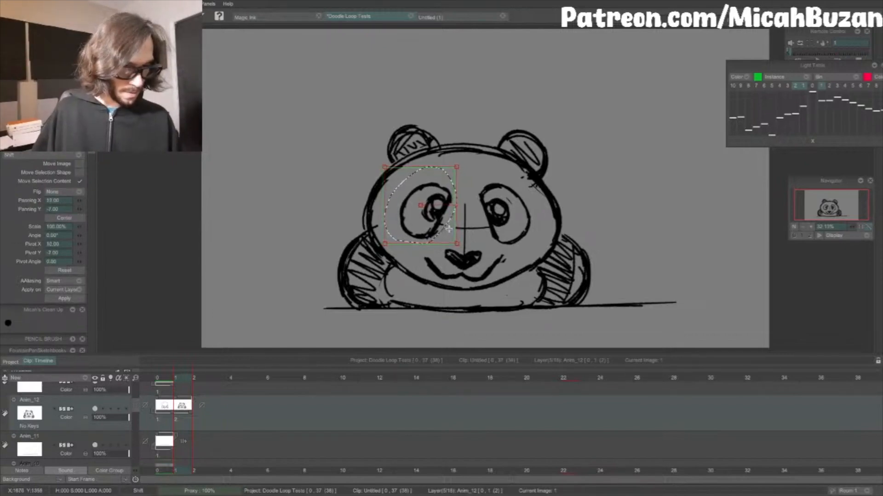
pyautogui.click(65, 298)
pyautogui.click(52, 192)
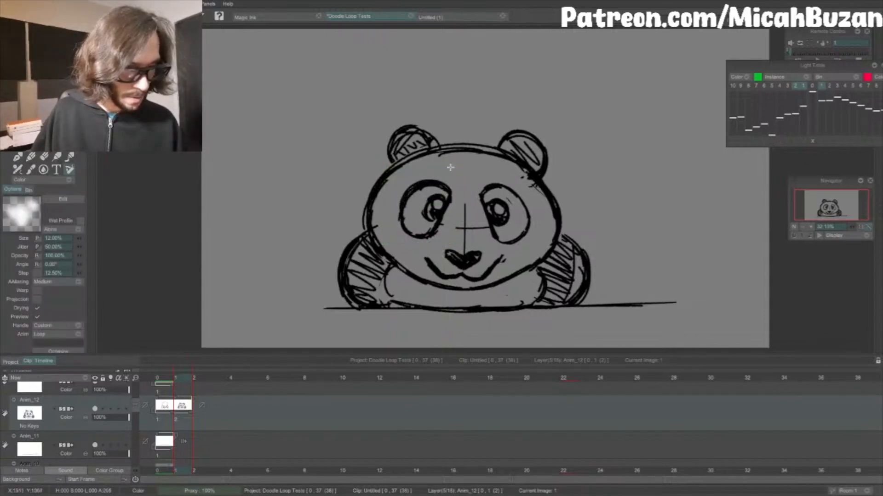
# Step: Thicken the upper outlines of both eye patches and the outer edge of the right one
pyautogui.moveTo(480, 203); pyautogui.dragTo(505, 185)
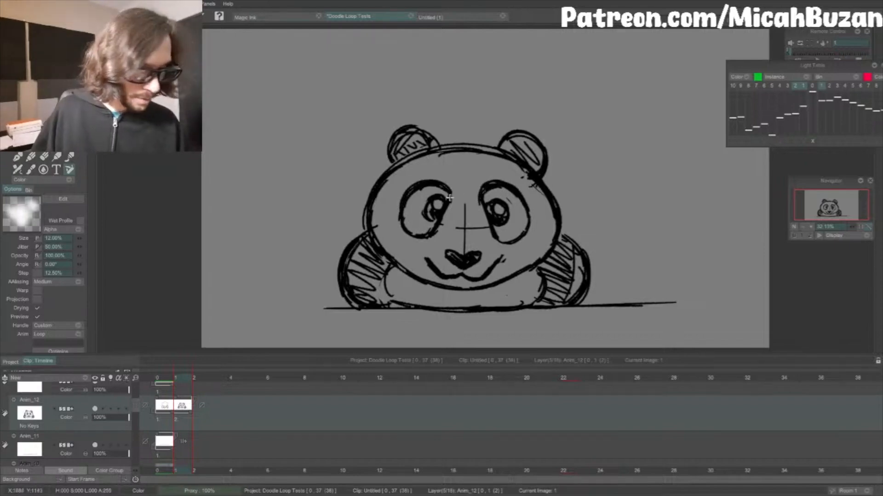
pyautogui.moveTo(419, 183); pyautogui.dragTo(449, 190)
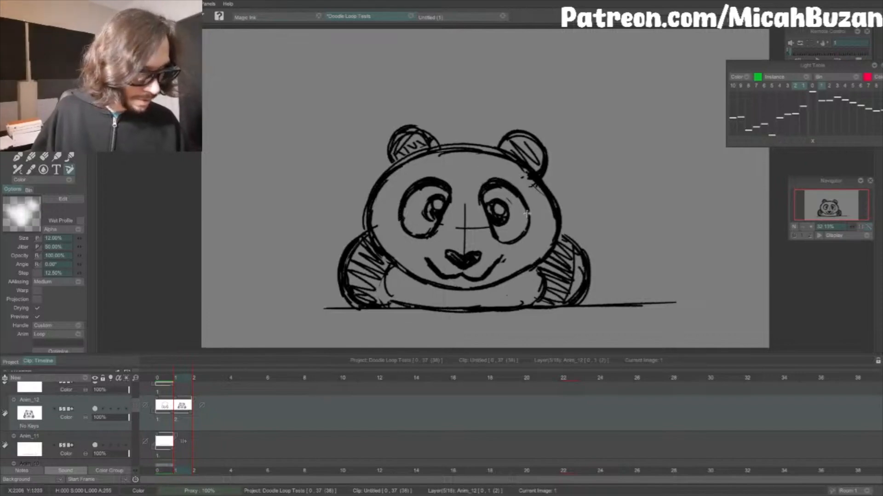
pyautogui.moveTo(515, 189); pyautogui.dragTo(532, 229)
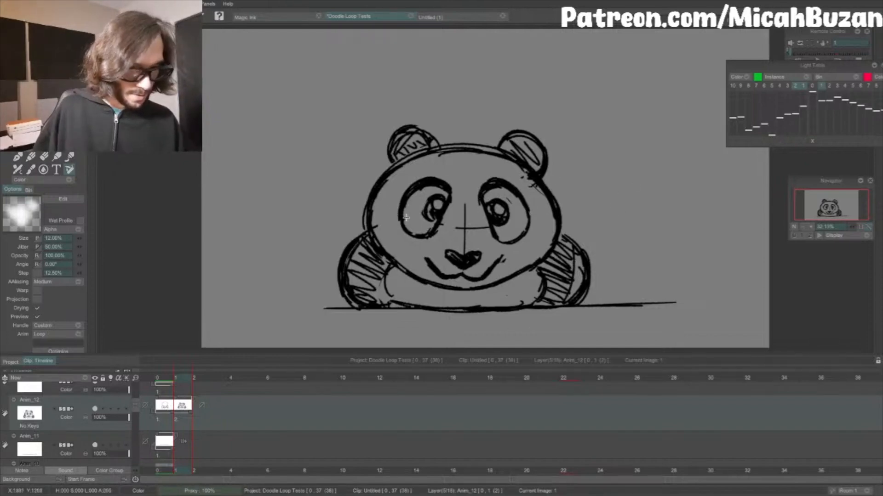
# Step: Mirror the second frame's panda horizontally again and erase stray marks along the head's upper-left outline
pyautogui.press('Left')
pyautogui.press('Right')
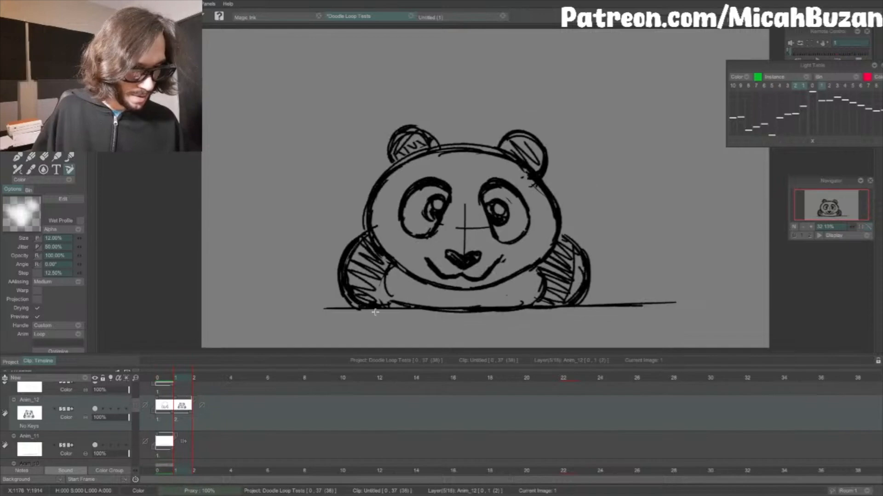
pyautogui.click(240, 5)
pyautogui.click(399, 72)
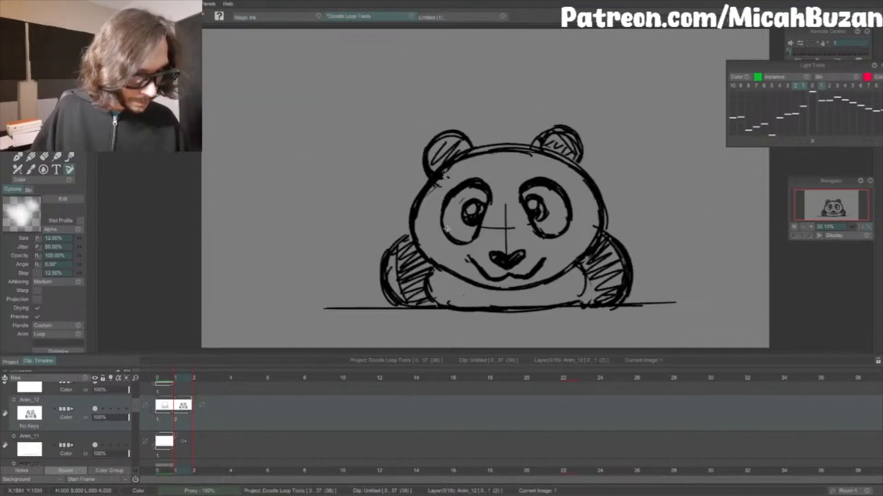
pyautogui.press('e')
pyautogui.moveTo(438, 180)
pyautogui.mouseDown()
pyautogui.moveTo(415, 223)
pyautogui.moveTo(431, 200)
pyautogui.moveTo(425, 260)
pyautogui.moveTo(443, 172)
pyautogui.moveTo(408, 218)
pyautogui.mouseUp()
pyautogui.press('b')
# Step: Flip between the two frames to compare the head and face placement of both poses
pyautogui.press('Left')
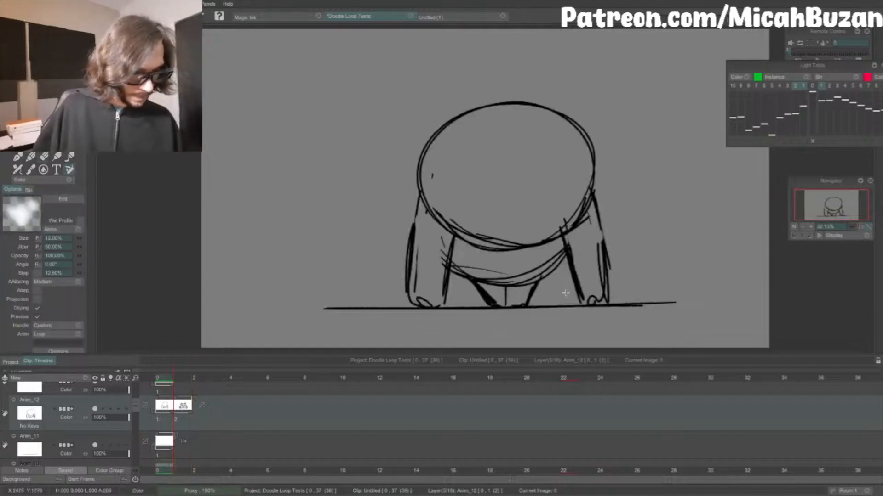
pyautogui.press('Right')
pyautogui.press('Left')
pyautogui.press('Right')
pyautogui.press('Left')
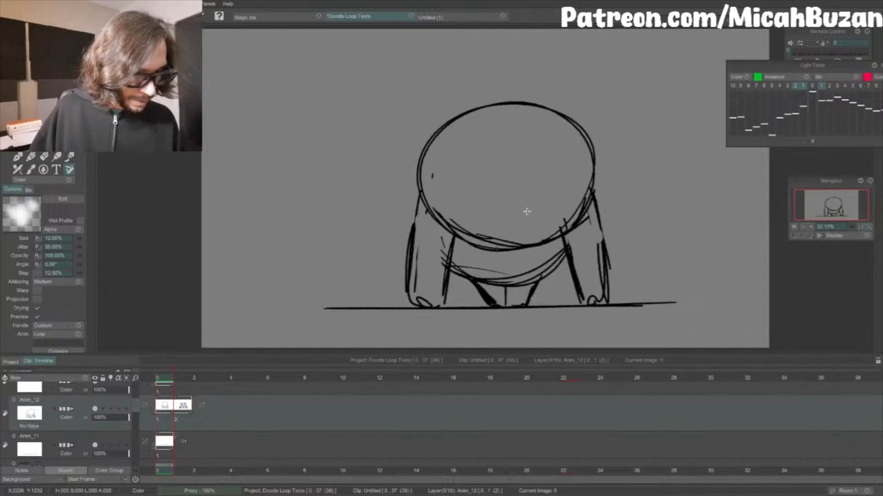
pyautogui.press('Right')
pyautogui.press('Left')
pyautogui.press('Right')
pyautogui.press('Left')
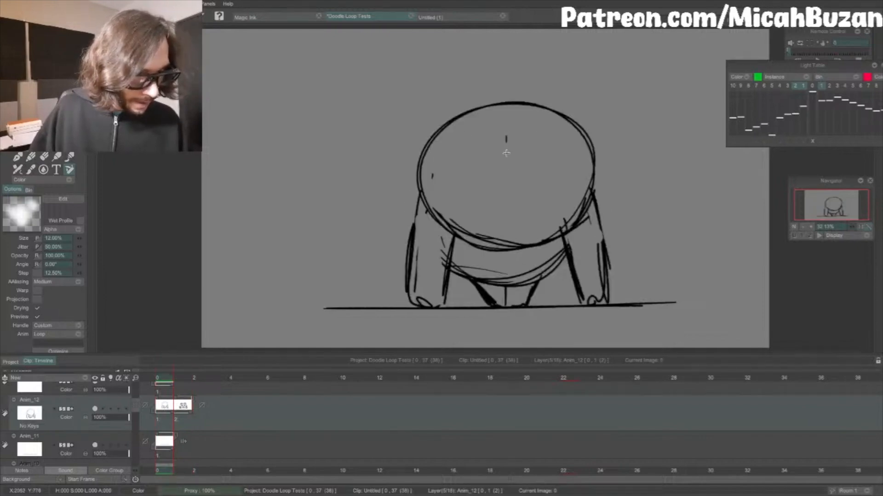
# Step: Draw a vertical and a horizontal guide line crossing at the center of the first frame's head
pyautogui.moveTo(508, 140); pyautogui.dragTo(508, 220)
pyautogui.press('Right')
pyautogui.press('Left')
pyautogui.moveTo(457, 172); pyautogui.dragTo(522, 171)
pyautogui.press('Right')
pyautogui.press('Left')
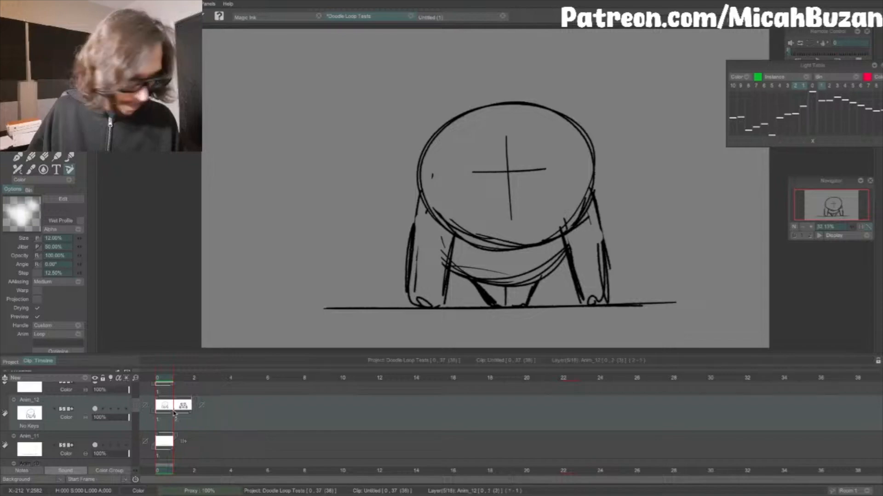
# Step: Draw a slanted inner eye-patch line on each side of the first frame's vertical guide, checking against the second frame
pyautogui.press('Right')
pyautogui.press('Left')
pyautogui.moveTo(487, 145); pyautogui.dragTo(474, 190)
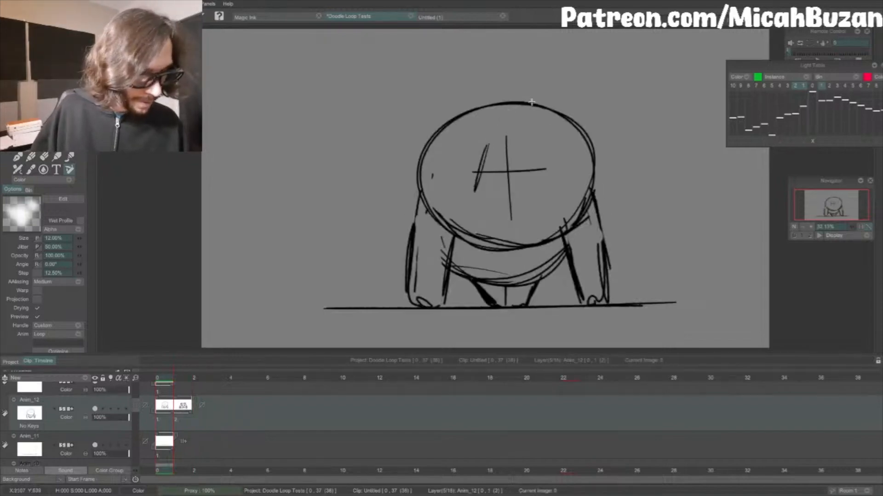
pyautogui.press('Right')
pyautogui.press('Left')
pyautogui.press('Right')
pyautogui.press('Left')
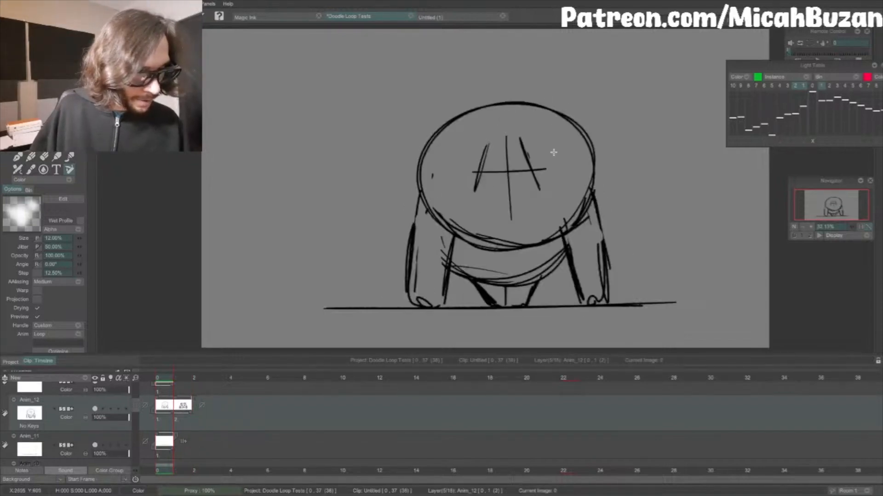
# Step: Sketch a small triangular nose on the vertical guide below the crossing, checking it against the second frame
pyautogui.press('Right')
pyautogui.press('Left')
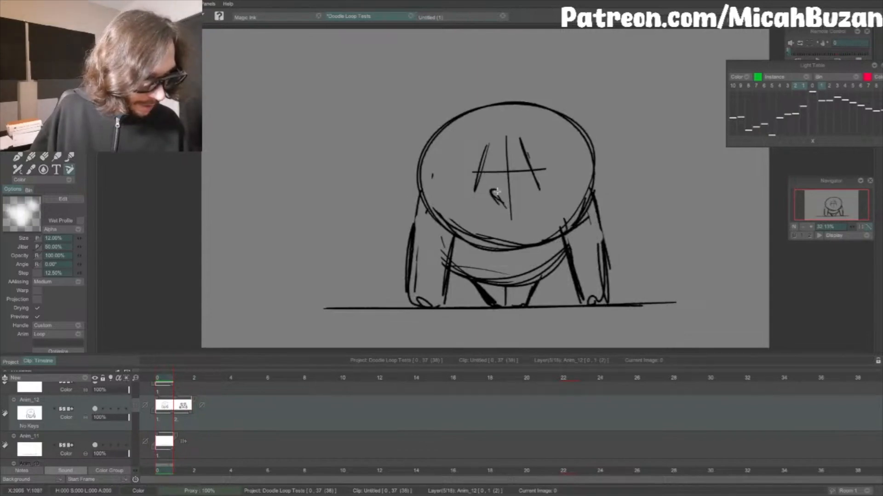
pyautogui.moveTo(511, 190); pyautogui.dragTo(510, 204)
pyautogui.press('Right')
pyautogui.press('Left')
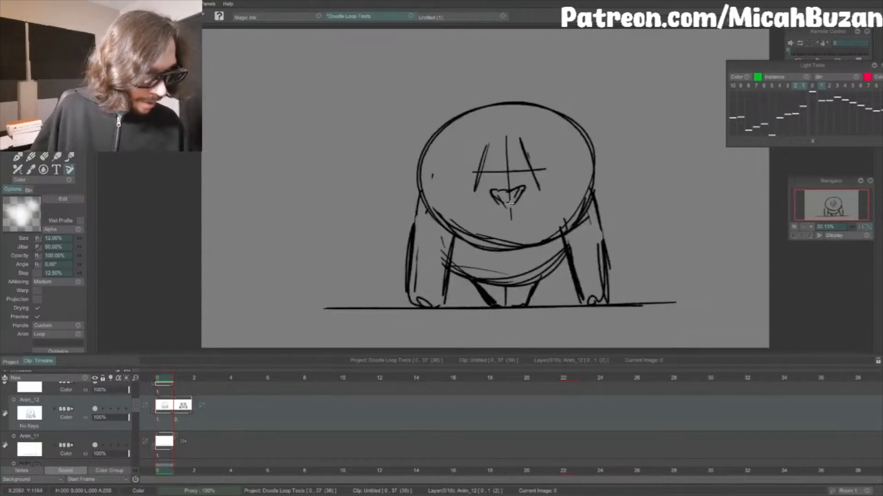
# Step: Sketch a curved mouth line on each side below the risen panda's nose, comparing its placement with the squashed pose
pyautogui.press('e')
pyautogui.moveTo(547, 240)
pyautogui.mouseDown()
pyautogui.moveTo(469, 245)
pyautogui.moveTo(522, 250)
pyautogui.moveTo(547, 240)
pyautogui.mouseUp()
pyautogui.press('b')
pyautogui.press('Right')
pyautogui.press('Left')
pyautogui.press('Right')
pyautogui.press('Left')
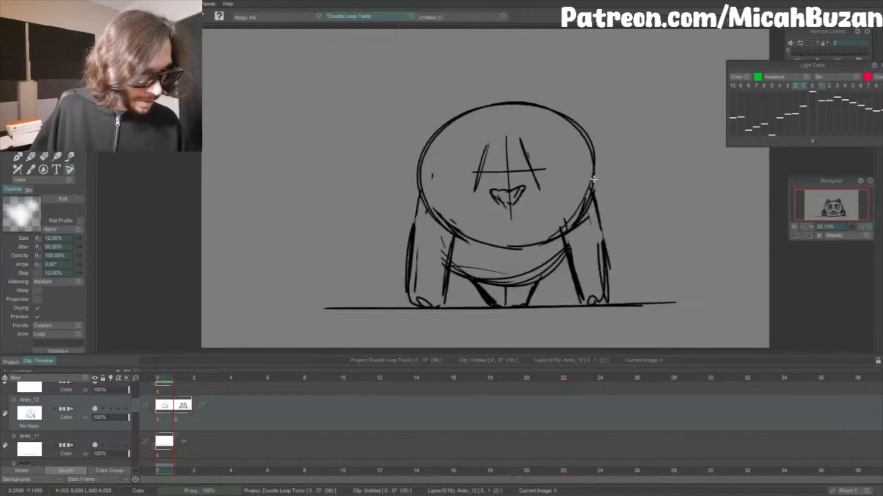
pyautogui.moveTo(480, 212); pyautogui.dragTo(496, 221)
pyautogui.press('Right')
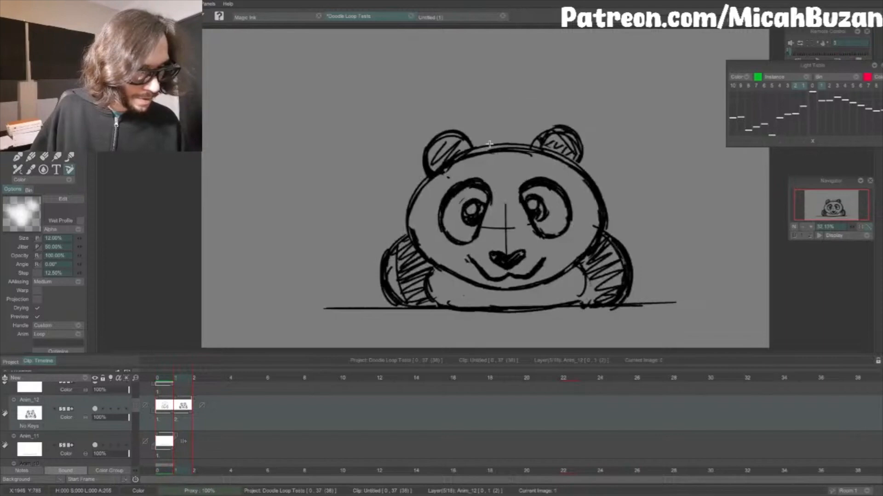
pyautogui.press('Left')
pyautogui.press('Right')
pyautogui.press('Left')
# Step: Darken the left eye patch's slanted inner line and sketch its curved outer edge on the risen pose, checking against the squashed pose
pyautogui.moveTo(490, 147); pyautogui.dragTo(475, 190)
pyautogui.moveTo(498, 137)
pyautogui.mouseDown()
pyautogui.moveTo(476, 190)
pyautogui.moveTo(478, 182)
pyautogui.moveTo(461, 185)
pyautogui.moveTo(455, 158)
pyautogui.moveTo(466, 147)
pyautogui.mouseUp()
pyautogui.press('Right')
pyautogui.press('Left')
pyautogui.press('Right')
pyautogui.press('Left')
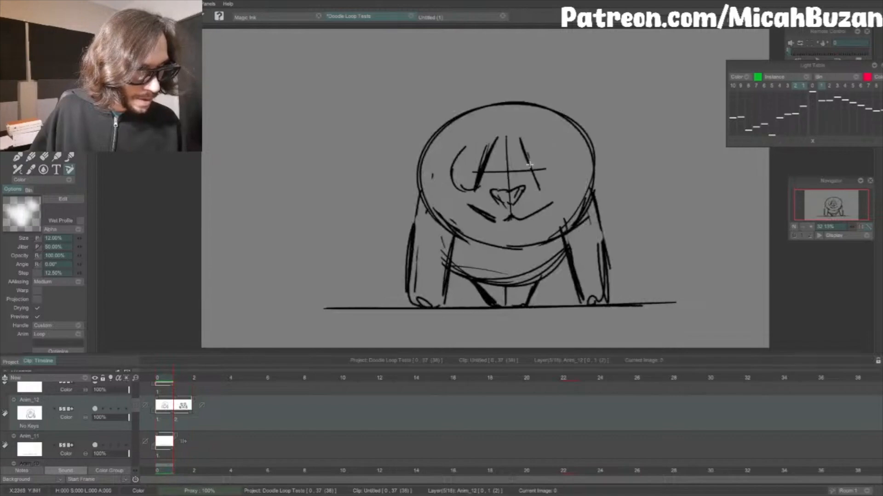
# Step: Erase the slanted inner eye-patch lines on both sides of the risen panda's face
pyautogui.press('Right')
pyautogui.press('e')
pyautogui.press('Left')
pyautogui.moveTo(470, 173)
pyautogui.mouseDown()
pyautogui.moveTo(483, 159)
pyautogui.moveTo(478, 139)
pyautogui.mouseUp()
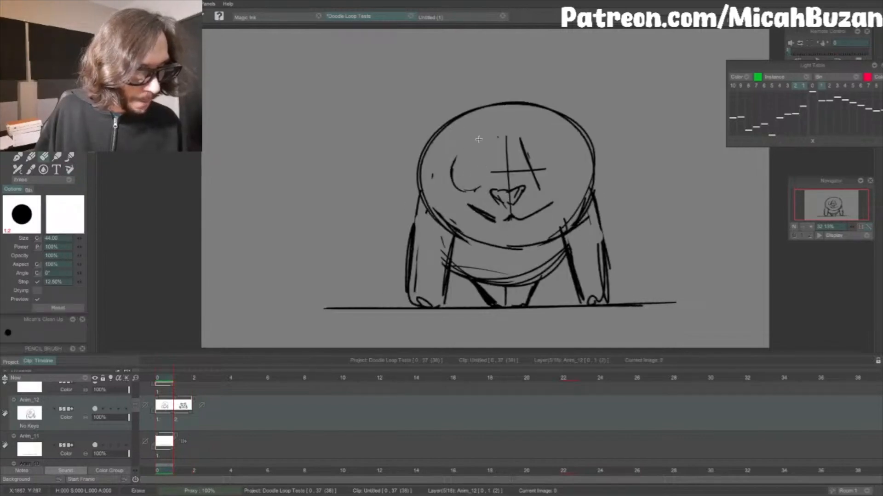
pyautogui.moveTo(534, 168); pyautogui.dragTo(522, 152)
pyautogui.press('b')
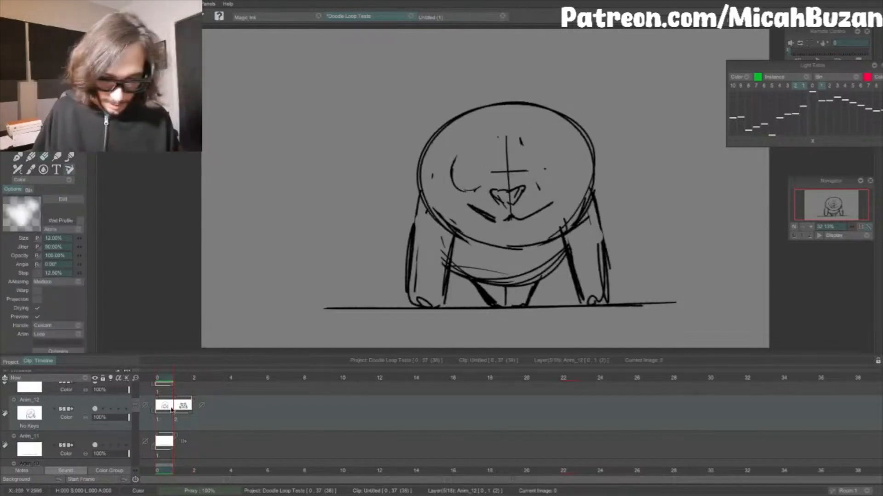
# Step: Select both panda frames on the Anim_12 layer
pyautogui.moveTo(173, 412)
pyautogui.mouseDown()
pyautogui.moveTo(187, 414)
pyautogui.moveTo(176, 416)
pyautogui.mouseUp()
pyautogui.click(191, 420)
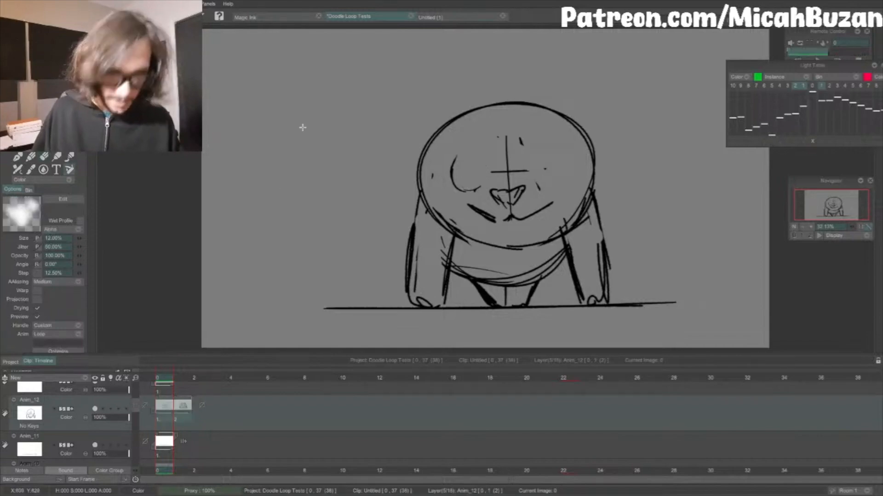
# Step: Try flipping the selected panda frames horizontally, and undo the flip
pyautogui.click(236, 5)
pyautogui.moveTo(270, 71)
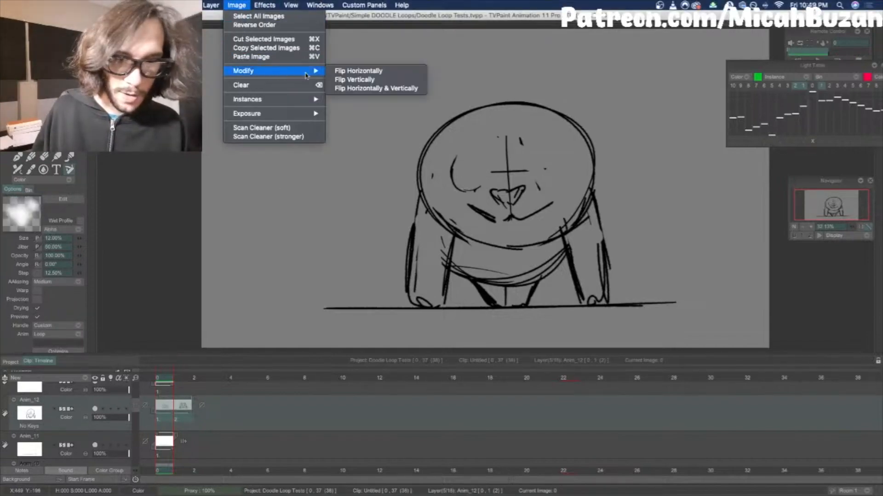
pyautogui.click(359, 71)
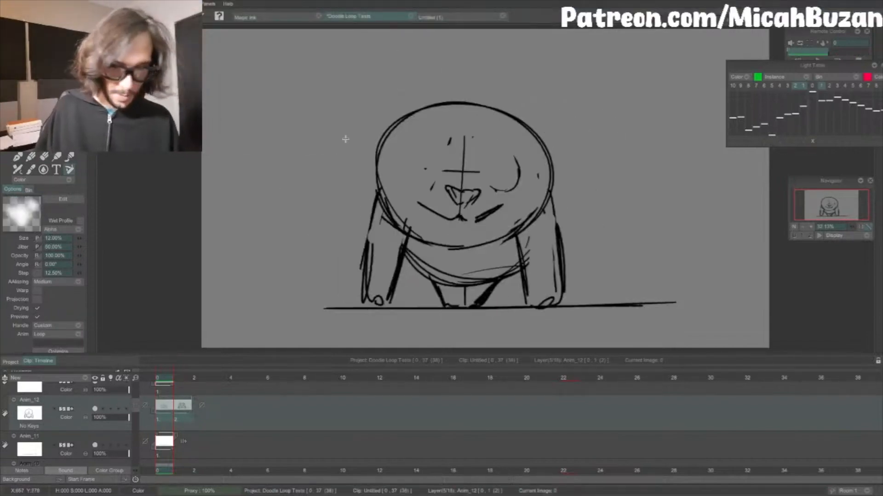
pyautogui.hotkey('ctrl', 'z')
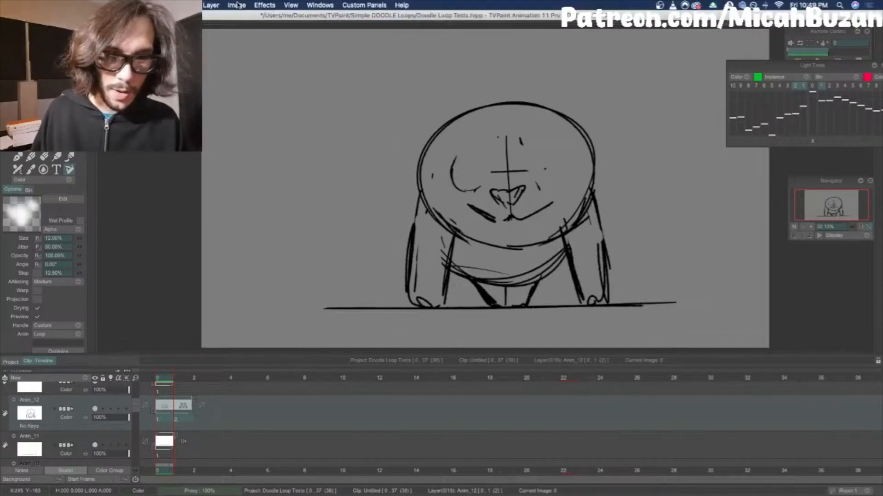
# Step: Reverse the order of the two selected frames so the squashed pose comes first
pyautogui.click(237, 5)
pyautogui.moveTo(251, 4)
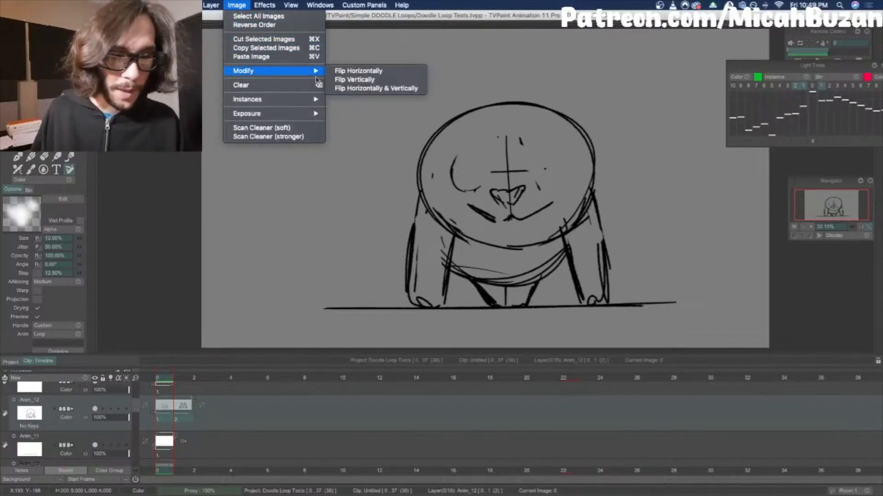
pyautogui.click(277, 27)
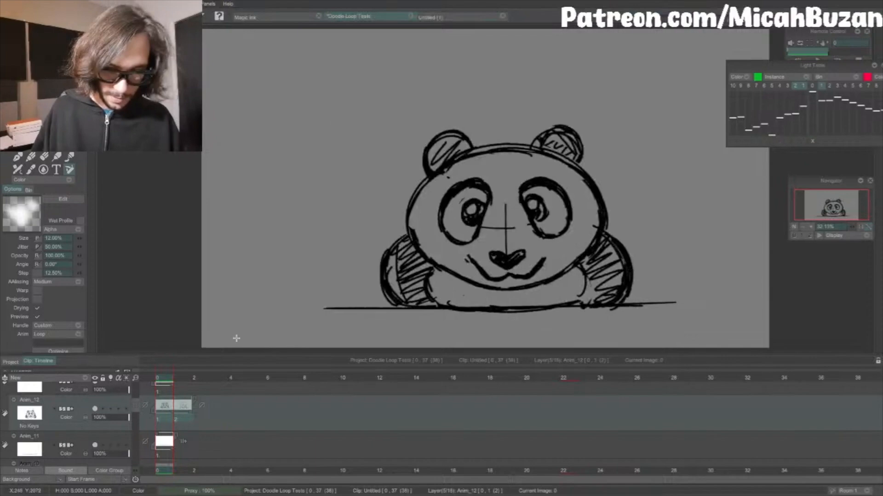
# Step: Insert a blank frame between the two poses and, using the light table, sketch a rounded head outline midway between them
pyautogui.moveTo(173, 413); pyautogui.dragTo(193, 412)
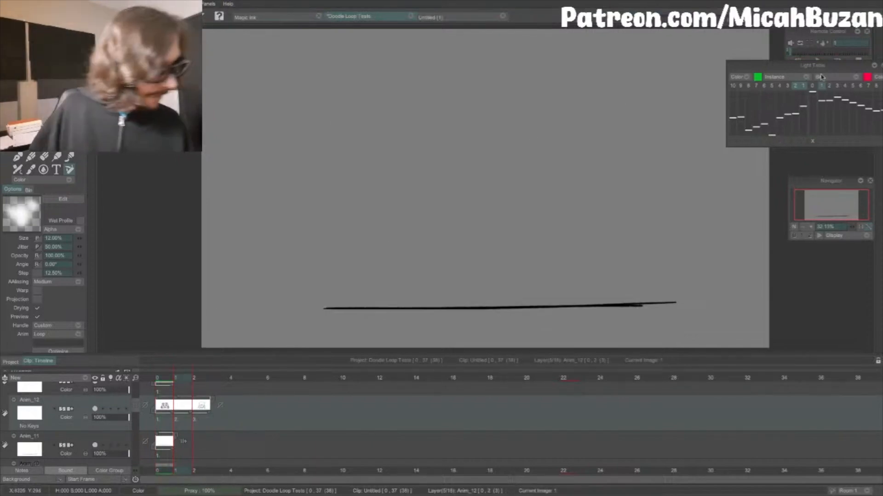
pyautogui.click(112, 411)
pyautogui.moveTo(442, 146)
pyautogui.mouseDown()
pyautogui.moveTo(469, 131)
pyautogui.moveTo(526, 122)
pyautogui.moveTo(554, 128)
pyautogui.moveTo(593, 168)
pyautogui.mouseUp()
pyautogui.press('Left')
pyautogui.press('Right')
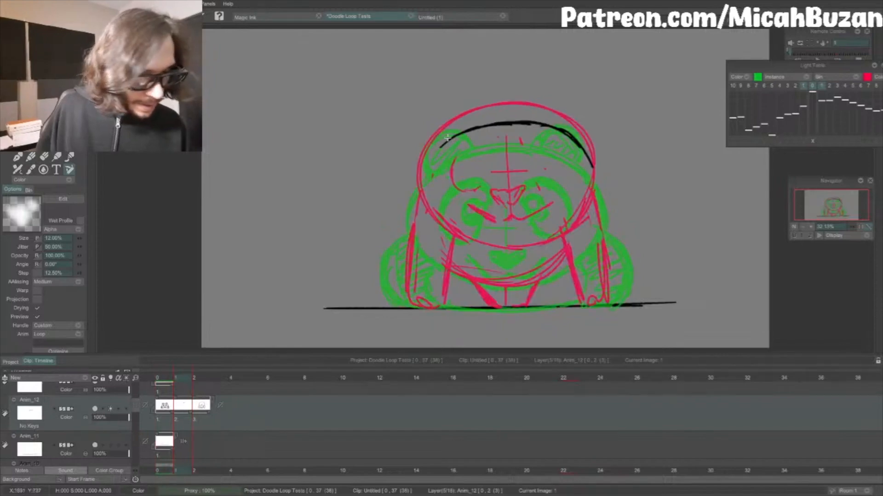
pyautogui.moveTo(451, 135)
pyautogui.mouseDown()
pyautogui.moveTo(417, 188)
pyautogui.moveTo(435, 246)
pyautogui.moveTo(464, 264)
pyautogui.moveTo(513, 273)
pyautogui.moveTo(543, 263)
pyautogui.mouseUp()
pyautogui.moveTo(590, 161)
pyautogui.mouseDown()
pyautogui.moveTo(594, 229)
pyautogui.moveTo(553, 257)
pyautogui.mouseUp()
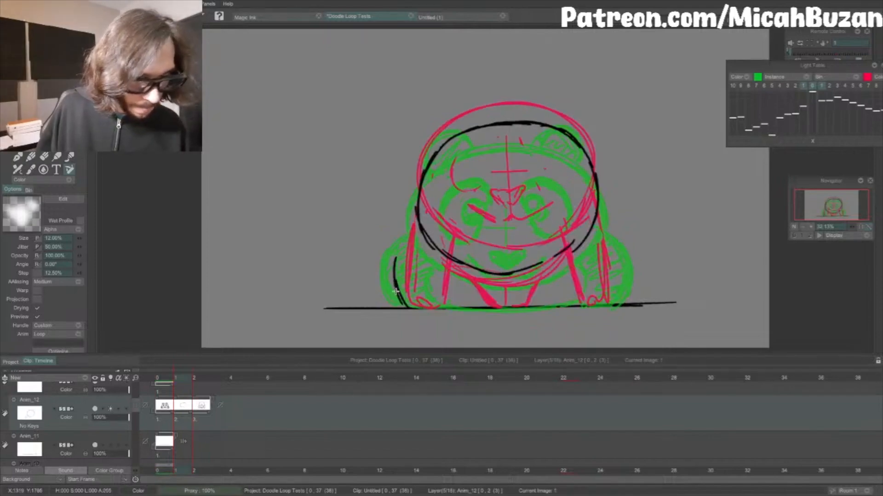
# Step: Draw the inner and outer contours of both bent arms on the in-between frame, midway between the two poses
pyautogui.moveTo(396, 291); pyautogui.dragTo(418, 215)
pyautogui.moveTo(441, 307); pyautogui.dragTo(448, 252)
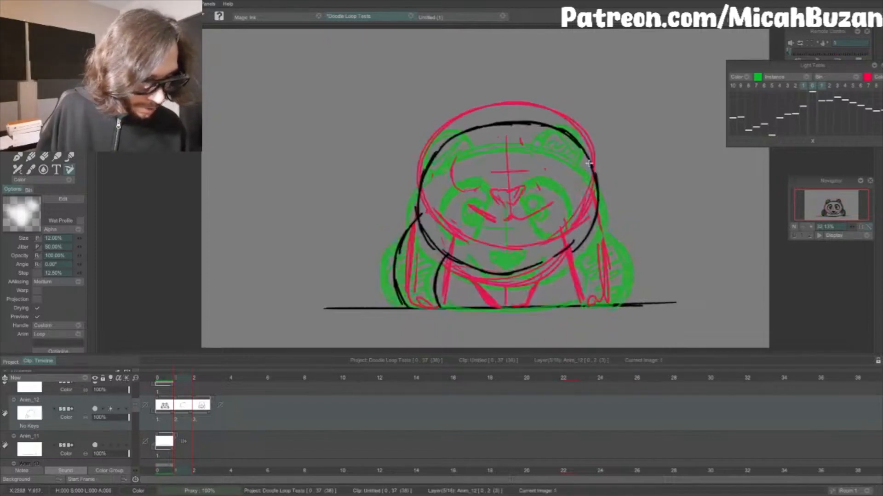
pyautogui.moveTo(563, 250); pyautogui.dragTo(576, 311)
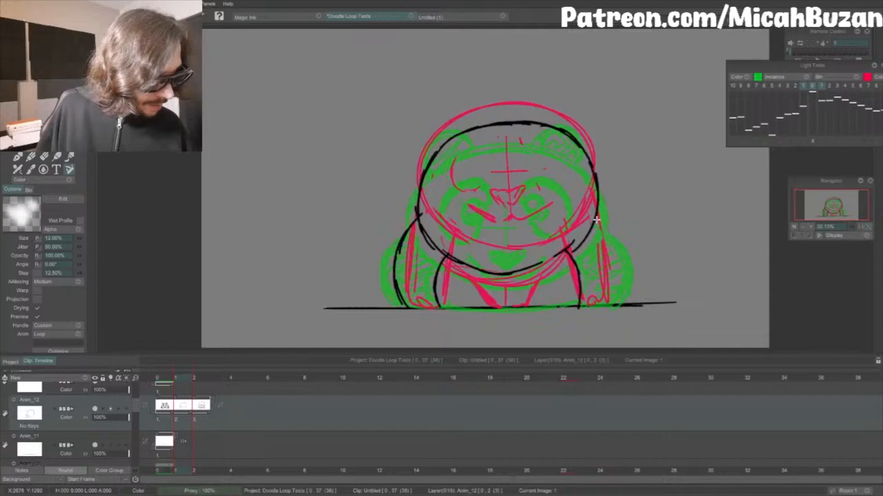
pyautogui.moveTo(596, 220)
pyautogui.mouseDown()
pyautogui.moveTo(617, 262)
pyautogui.moveTo(614, 302)
pyautogui.mouseUp()
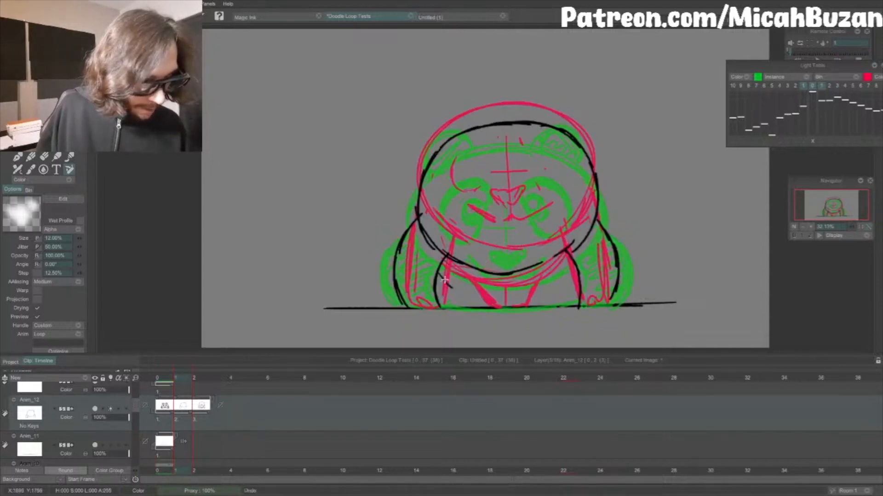
# Step: Draw the belly curve between the arms and short leg marks at the ground, and compare the in-between with the squashed frame
pyautogui.moveTo(437, 274)
pyautogui.mouseDown()
pyautogui.moveTo(467, 297)
pyautogui.moveTo(524, 301)
pyautogui.moveTo(567, 282)
pyautogui.mouseUp()
pyautogui.press('Left')
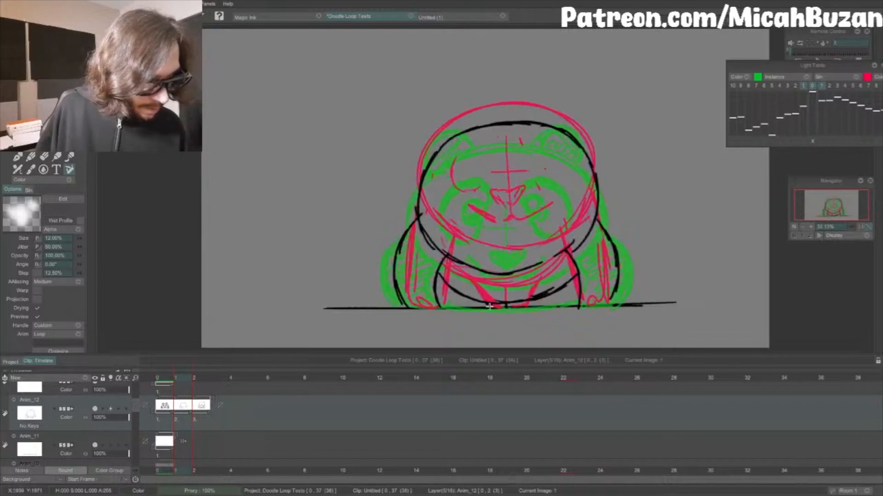
pyautogui.press('Return')
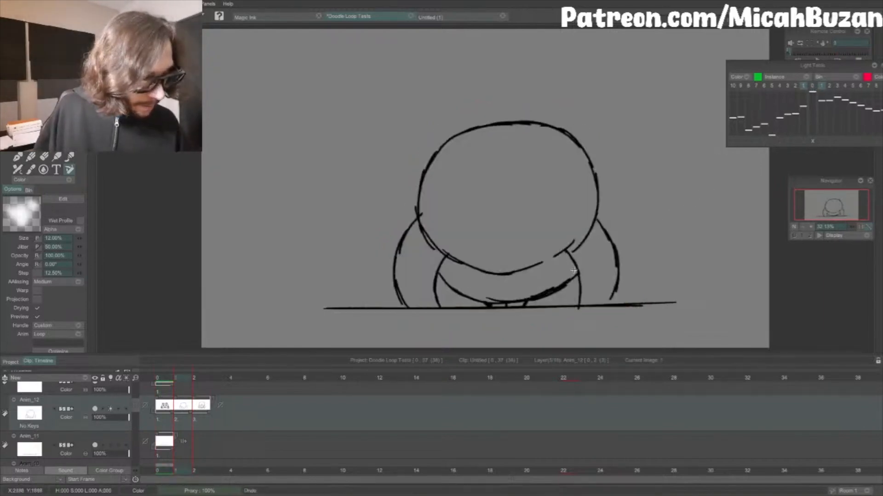
pyautogui.press('Left')
pyautogui.press('Right')
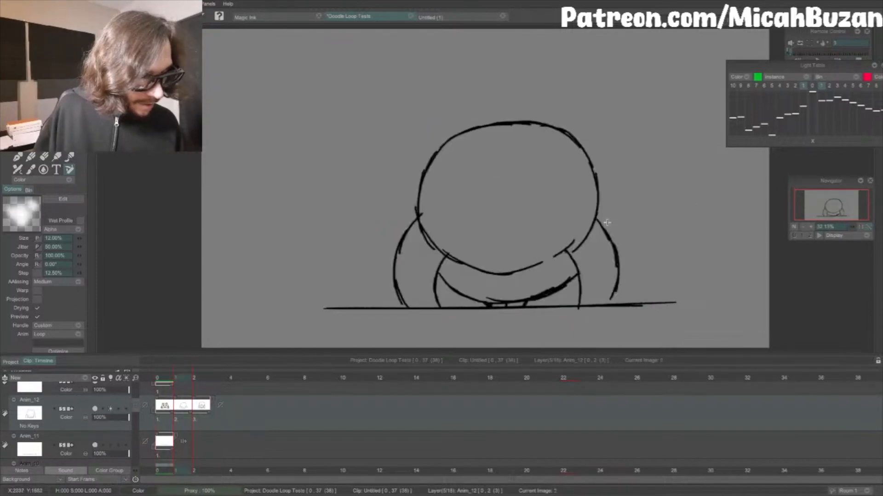
# Step: Clean up the belly curve of the risen pose on the third frame by erasing and redrawing its lines
pyautogui.press('e')
pyautogui.press('Right')
pyautogui.press('b')
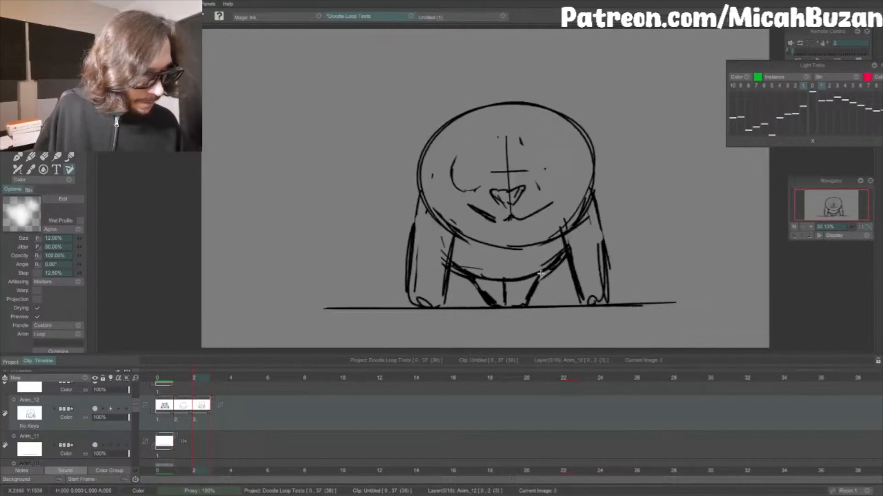
# Step: Return to the first frame and redraw the left edge of the squashed head slightly wider
pyautogui.press('Left')
pyautogui.press('Left')
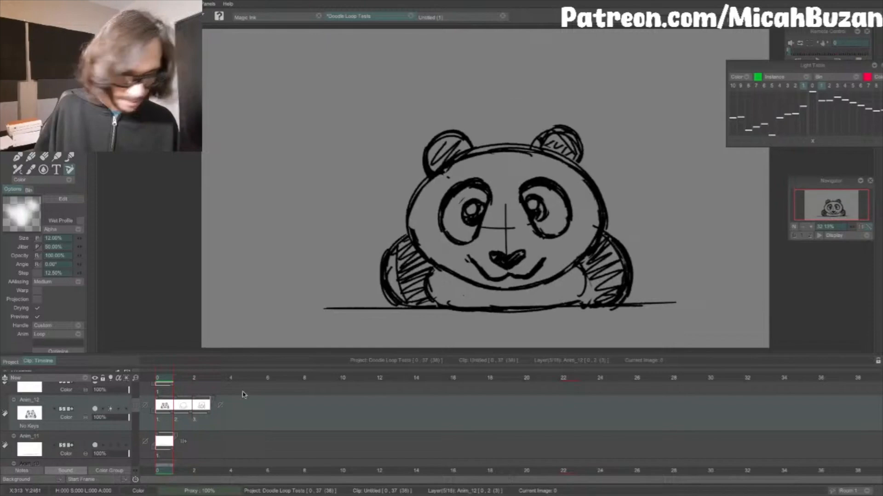
pyautogui.doubleClick(205, 419)
pyautogui.press('Return')
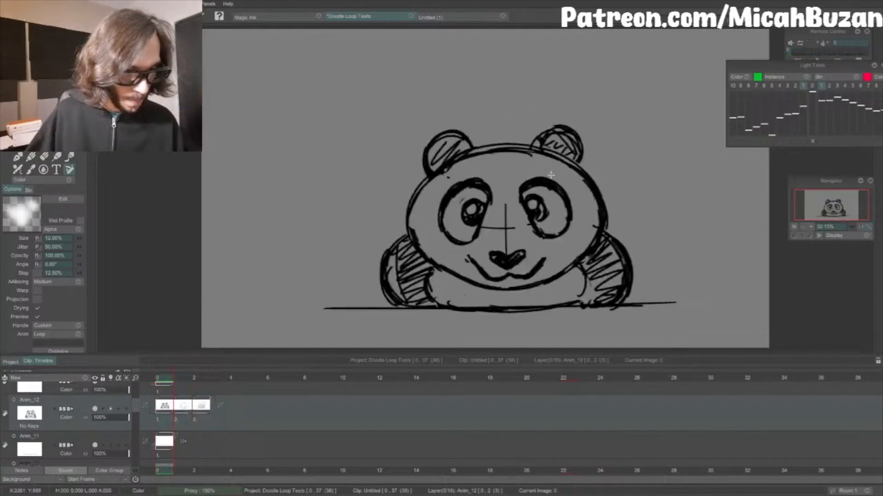
pyautogui.press('e')
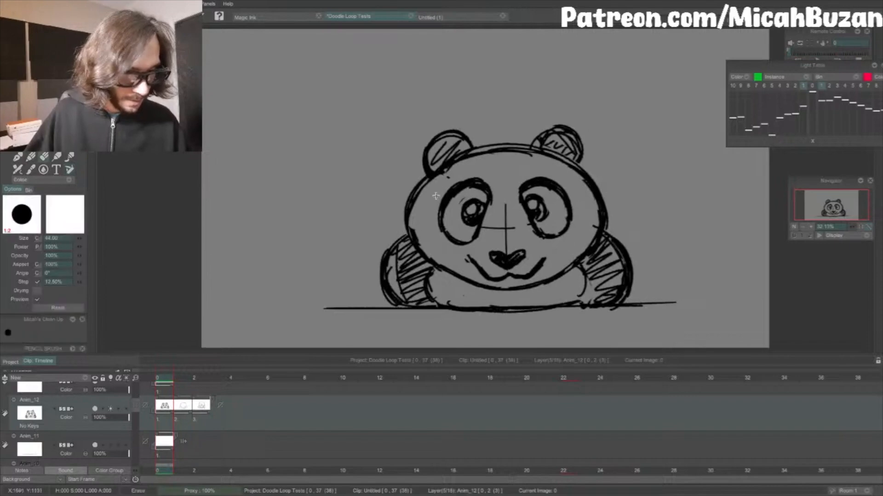
pyautogui.hotkey('ctrl', 'z')
pyautogui.press('e')
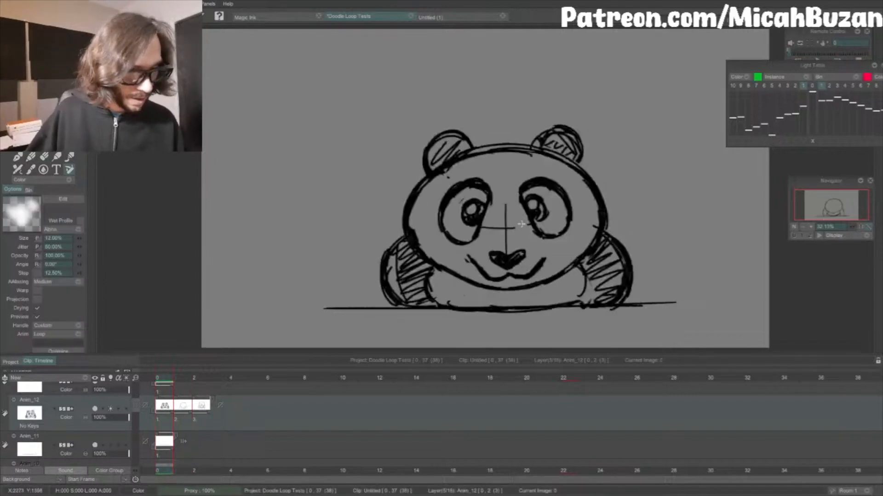
# Step: Erase and redraw the left edge of the in-between head, and reinforce its right side down to the arm
pyautogui.press('e')
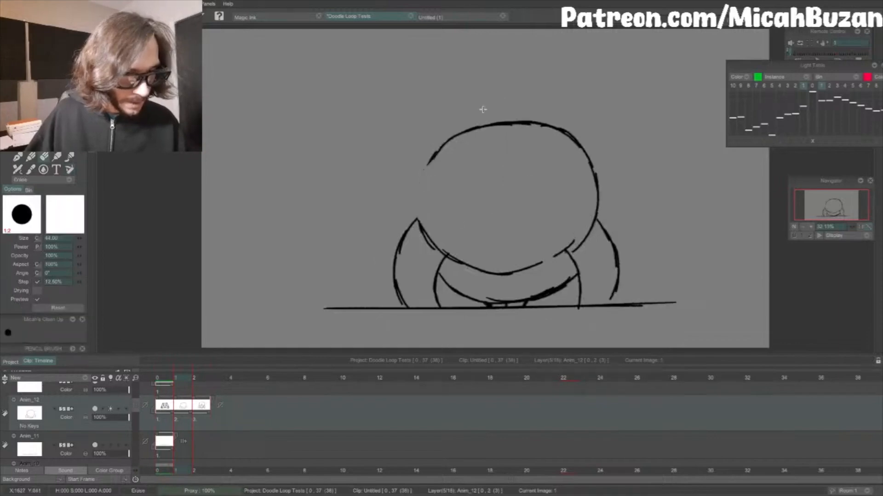
pyautogui.press('e')
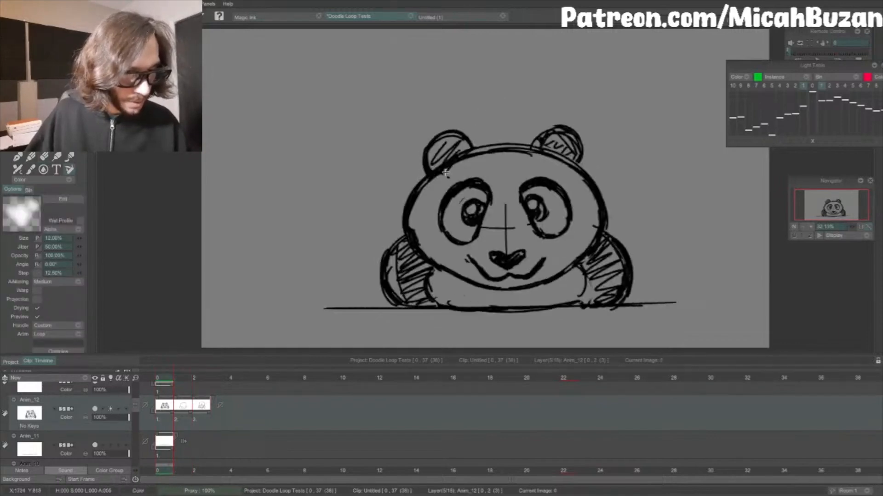
pyautogui.moveTo(592, 175); pyautogui.dragTo(598, 226)
pyautogui.moveTo(597, 217); pyautogui.dragTo(563, 252)
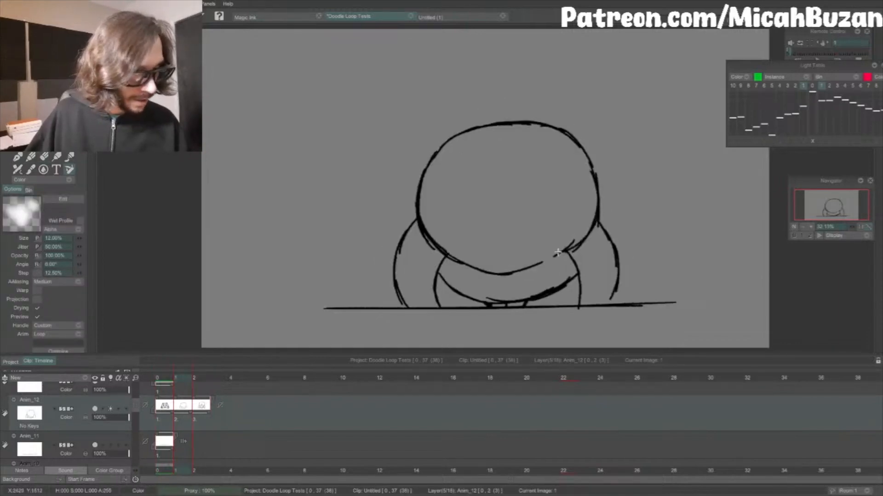
# Step: Erase the upper right of the in-between head, redraw a smoother top arc, and reinforce the chin line
pyautogui.press('e')
pyautogui.moveTo(593, 168); pyautogui.dragTo(557, 128)
pyautogui.press('e')
pyautogui.moveTo(574, 247); pyautogui.dragTo(517, 272)
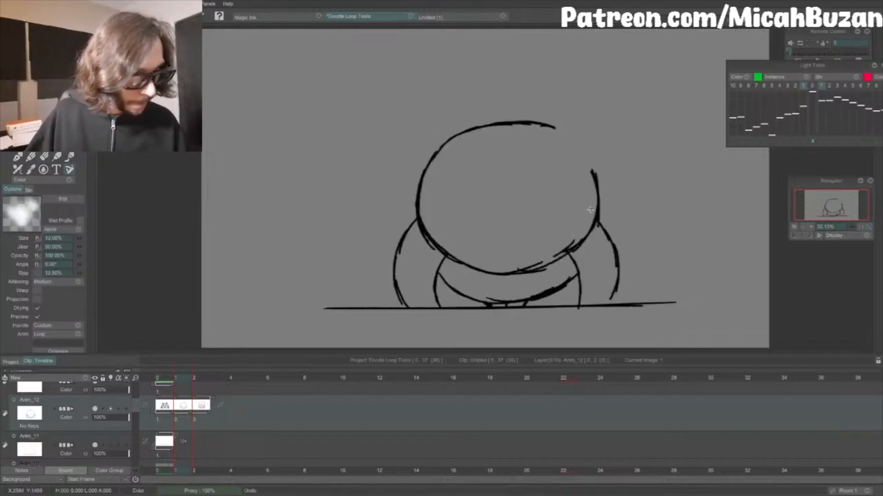
pyautogui.press('e')
pyautogui.moveTo(556, 127); pyautogui.dragTo(527, 122)
pyautogui.press('e')
pyautogui.moveTo(448, 145)
pyautogui.mouseDown()
pyautogui.moveTo(539, 128)
pyautogui.moveTo(590, 154)
pyautogui.mouseUp()
pyautogui.press('space')
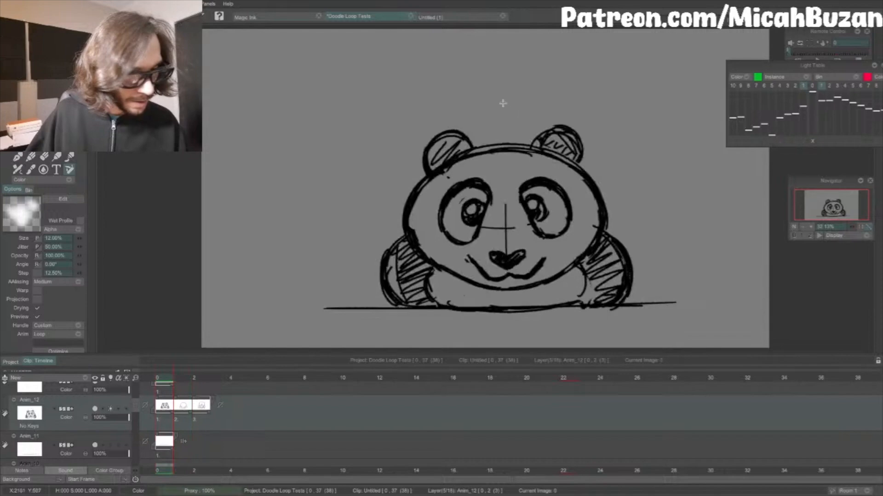
# Step: Sketch two rounded ears on top of the in-between head, flipping through the frames to check their placement
pyautogui.press('Right')
pyautogui.moveTo(440, 146)
pyautogui.mouseDown()
pyautogui.moveTo(445, 102)
pyautogui.moveTo(468, 108)
pyautogui.mouseUp()
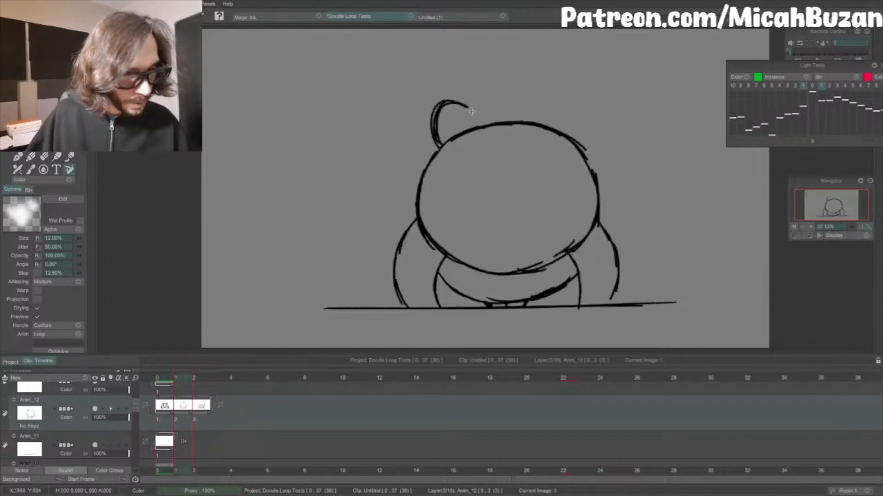
pyautogui.press('Left')
pyautogui.press('Right')
pyautogui.moveTo(535, 123)
pyautogui.mouseDown()
pyautogui.moveTo(554, 96)
pyautogui.moveTo(575, 122)
pyautogui.moveTo(560, 94)
pyautogui.moveTo(575, 132)
pyautogui.moveTo(578, 118)
pyautogui.mouseUp()
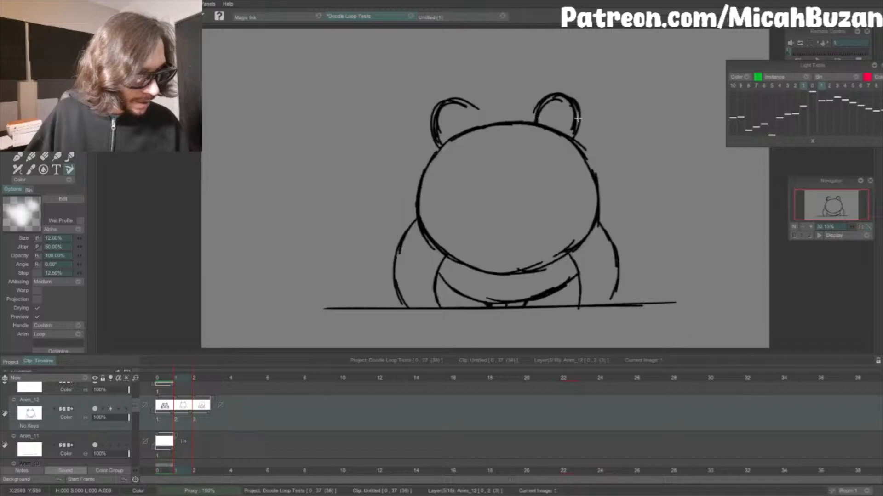
pyautogui.press('Left')
pyautogui.press('Right')
pyautogui.press('Right')
pyautogui.press('Right')
pyautogui.press('Right')
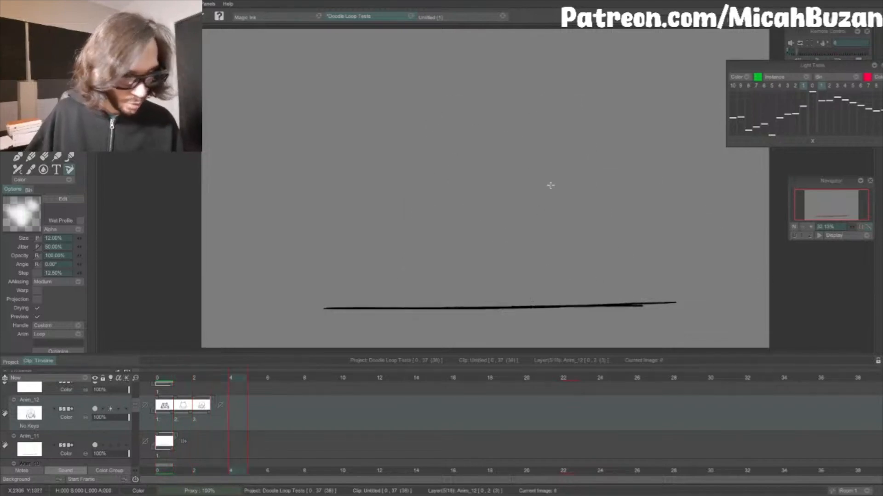
# Step: Erase the left ear of the in-between head and redraw it more upright and closer to the center
pyautogui.press('Left')
pyautogui.press('Left')
pyautogui.press('Left')
pyautogui.press('e')
pyautogui.moveTo(434, 143); pyautogui.dragTo(477, 106)
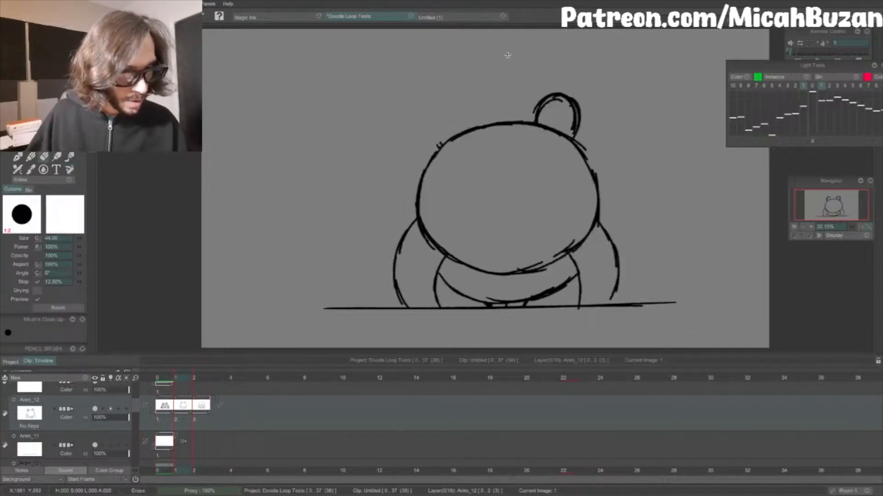
pyautogui.press('Left')
pyautogui.press('Right')
pyautogui.press('b')
pyautogui.moveTo(439, 137); pyautogui.dragTo(442, 109)
pyautogui.moveTo(443, 137)
pyautogui.mouseDown()
pyautogui.moveTo(469, 113)
pyautogui.moveTo(484, 122)
pyautogui.mouseUp()
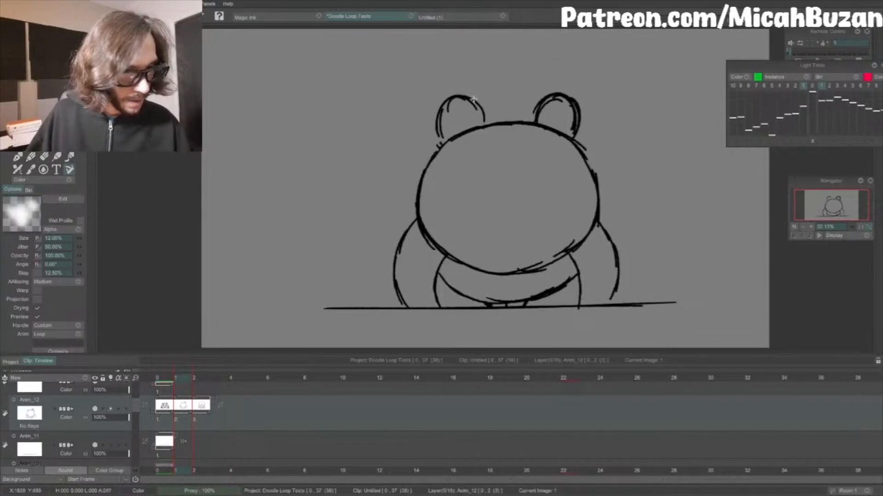
# Step: Reinforce the right ear of the in-between drawing, and sketch two rounded ears on the risen pose's head
pyautogui.moveTo(532, 109); pyautogui.dragTo(568, 112)
pyautogui.press('Right')
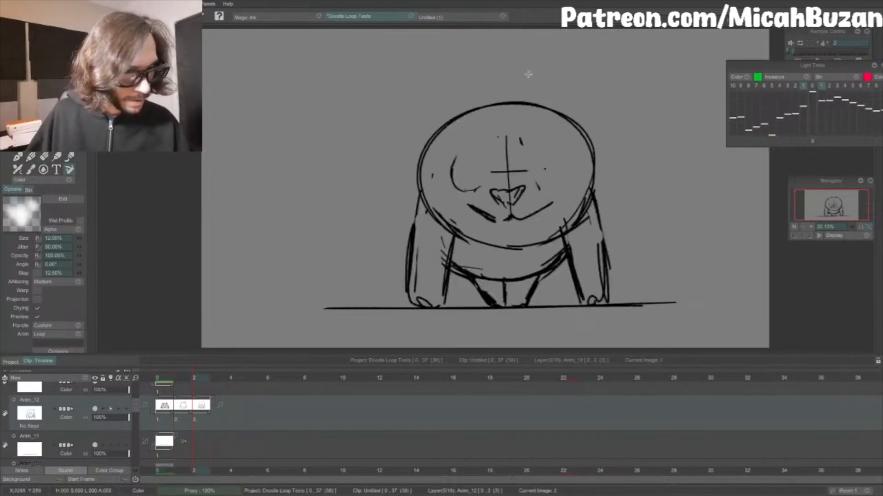
pyautogui.moveTo(439, 128)
pyautogui.mouseDown()
pyautogui.moveTo(440, 90)
pyautogui.moveTo(472, 93)
pyautogui.mouseUp()
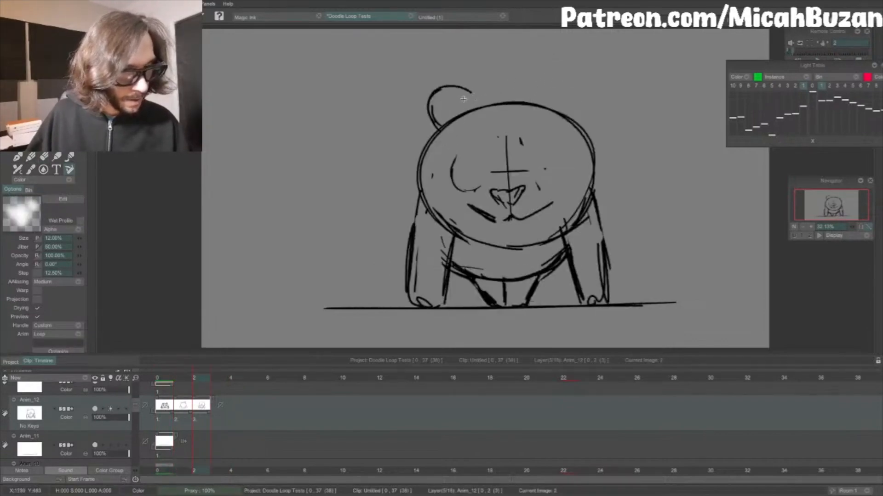
pyautogui.moveTo(546, 94); pyautogui.dragTo(581, 88)
pyautogui.moveTo(536, 102)
pyautogui.mouseDown()
pyautogui.moveTo(560, 102)
pyautogui.moveTo(564, 85)
pyautogui.mouseUp()
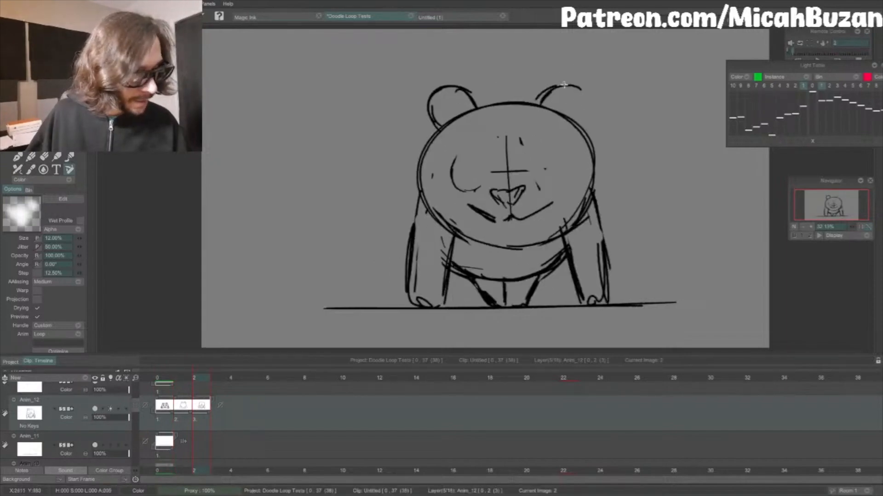
pyautogui.moveTo(579, 124)
pyautogui.mouseDown()
pyautogui.moveTo(573, 86)
pyautogui.moveTo(540, 98)
pyautogui.mouseUp()
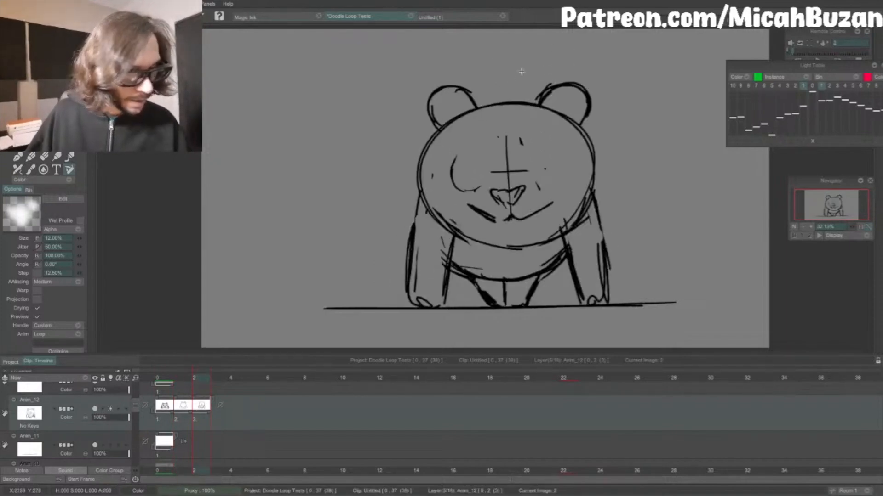
# Step: Play the loop to check the ears, and save the project with the in-between drawing selected
pyautogui.press('Return')
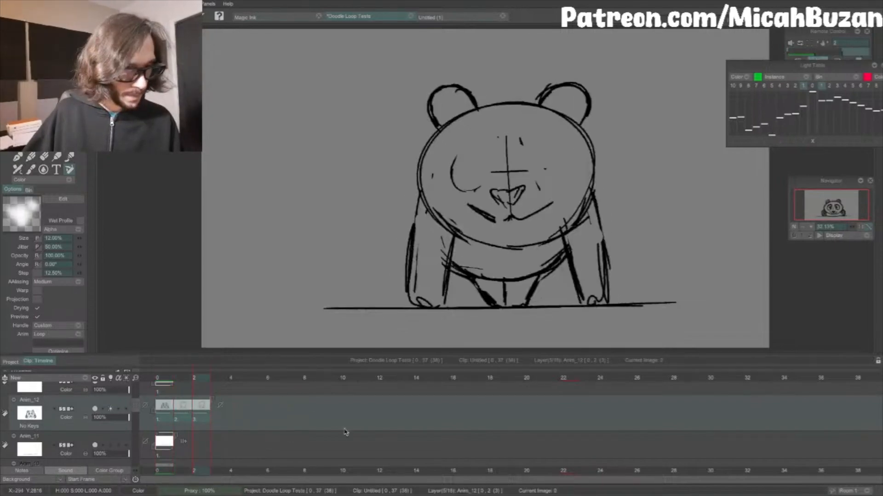
pyautogui.click(182, 406)
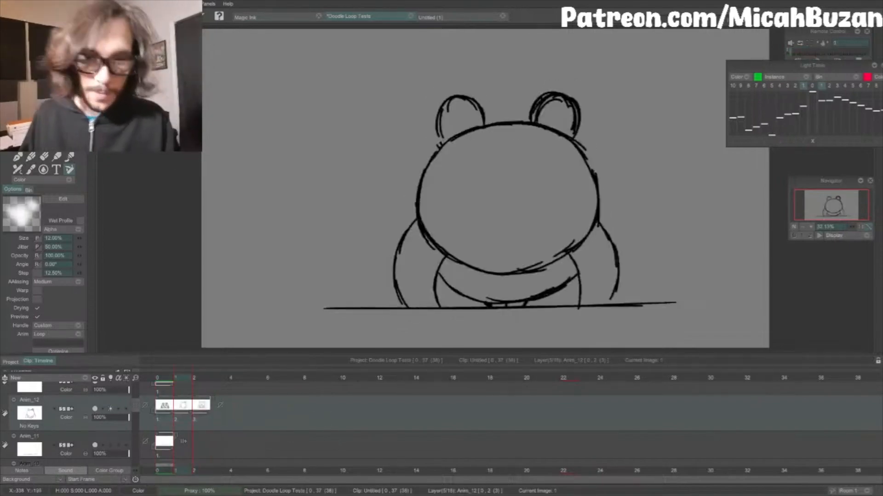
pyautogui.click(122, 5)
pyautogui.click(156, 76)
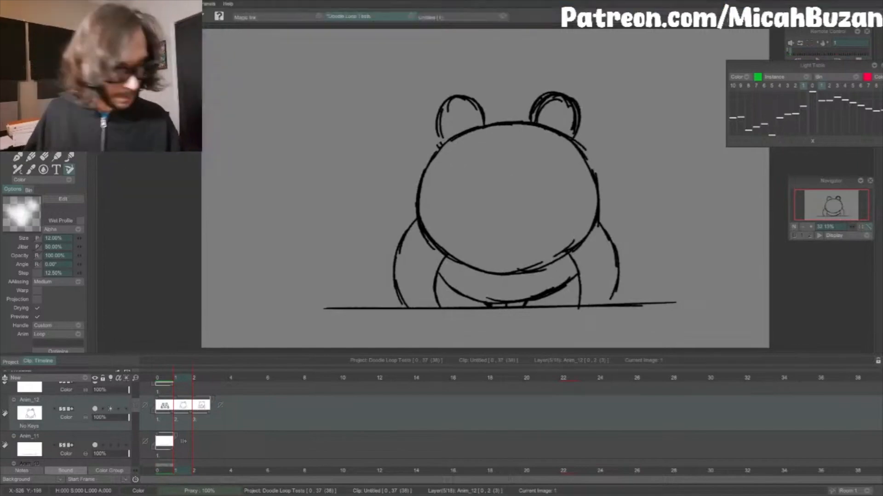
# Step: Draw a vertical center line and a downward-curving eye guide on the in-between face, comparing it with the squashed pose
pyautogui.press('Left')
pyautogui.press('Right')
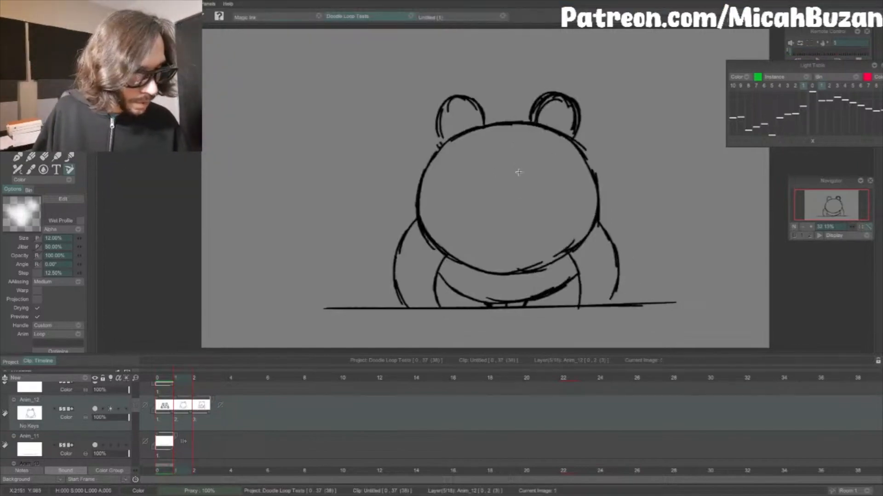
pyautogui.press('Left')
pyautogui.press('Right')
pyautogui.press('Left')
pyautogui.press('Right')
pyautogui.press('Left')
pyautogui.press('Right')
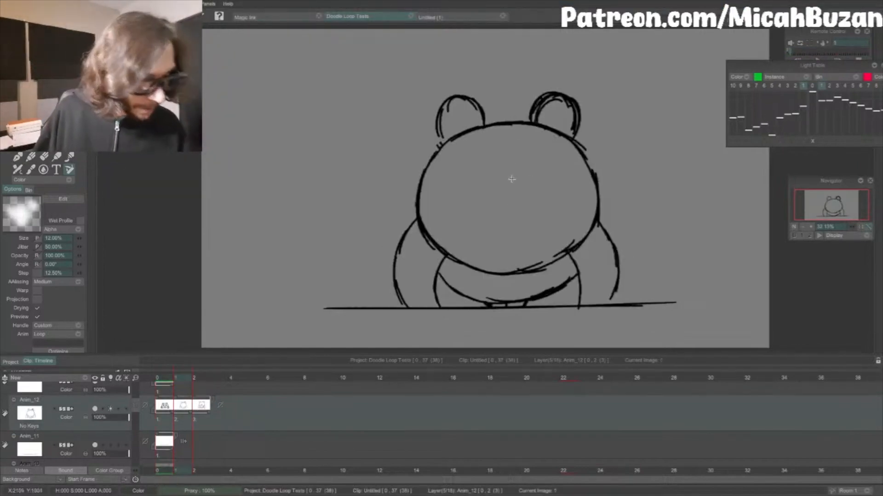
pyautogui.moveTo(502, 186); pyautogui.dragTo(503, 272)
pyautogui.moveTo(440, 203)
pyautogui.mouseDown()
pyautogui.moveTo(511, 235)
pyautogui.moveTo(582, 204)
pyautogui.mouseUp()
pyautogui.press('Left')
pyautogui.press('Right')
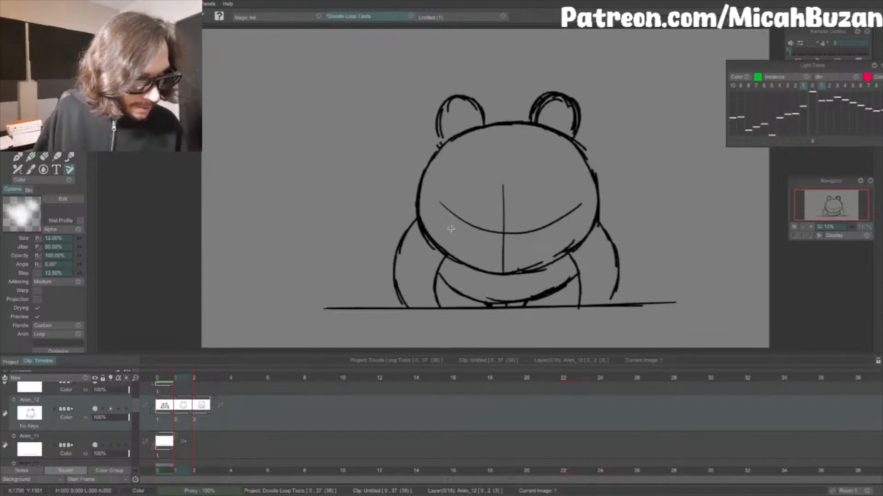
# Step: Sketch the left half of the in-between nose over the chin line, below the vertical center guide
pyautogui.press('Left')
pyautogui.press('Right')
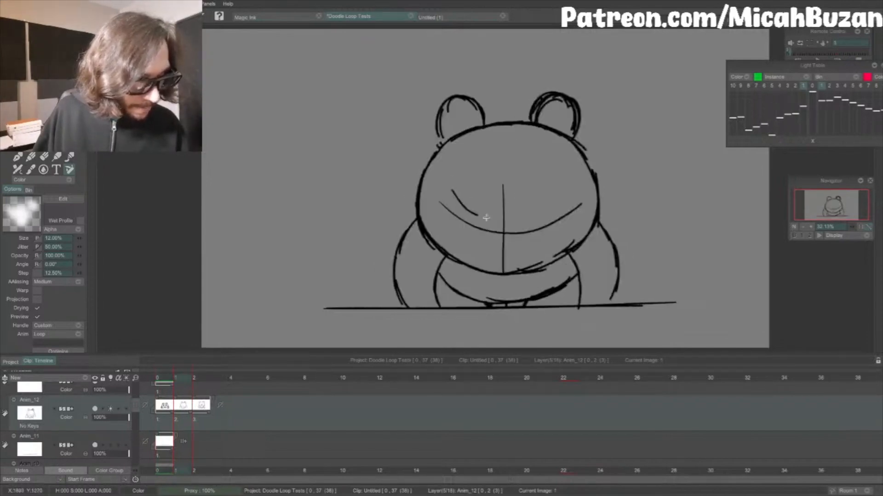
pyautogui.press('Left')
pyautogui.press('Right')
pyautogui.press('Left')
pyautogui.press('Right')
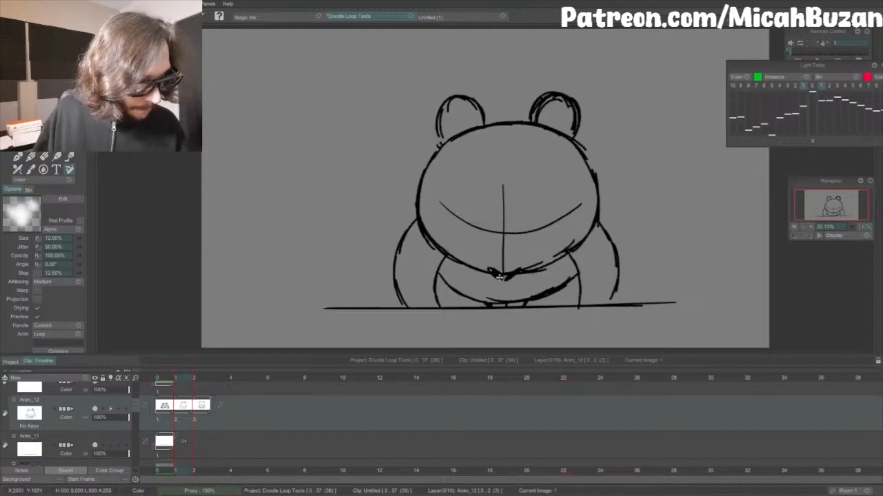
pyautogui.press('Left')
pyautogui.press('Right')
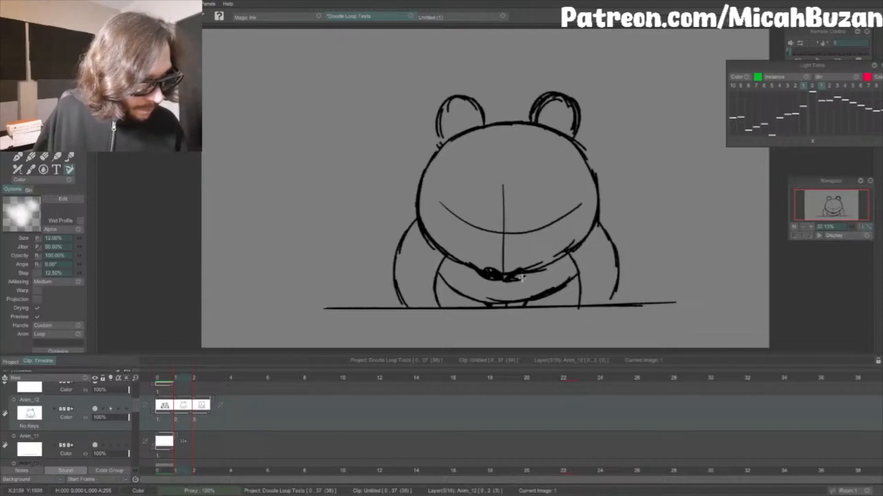
# Step: Complete the right half of the in-between nose, and clear the chin and center guide lines around it
pyautogui.press('Left')
pyautogui.press('Right')
pyautogui.press('Left')
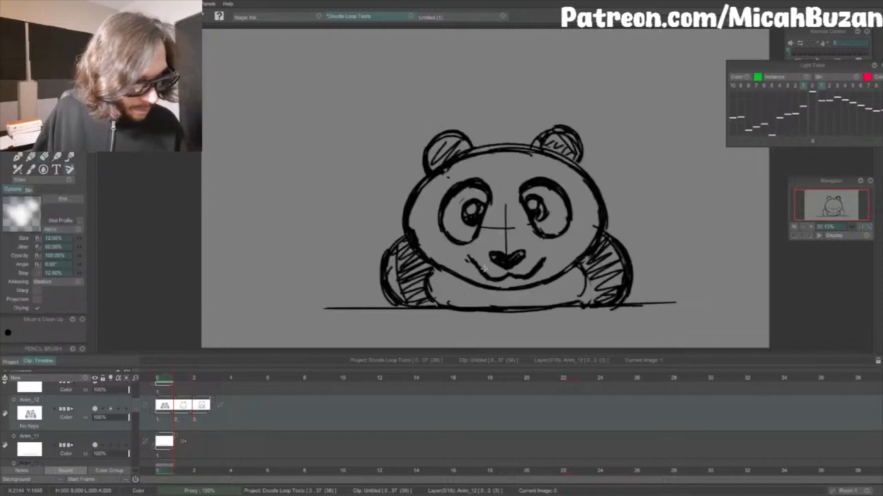
pyautogui.press('Right')
pyautogui.press('Left')
pyautogui.moveTo(517, 283)
pyautogui.mouseDown()
pyautogui.moveTo(489, 268)
pyautogui.moveTo(498, 277)
pyautogui.moveTo(485, 274)
pyautogui.moveTo(501, 280)
pyautogui.moveTo(488, 269)
pyautogui.moveTo(517, 273)
pyautogui.mouseUp()
pyautogui.press('Right')
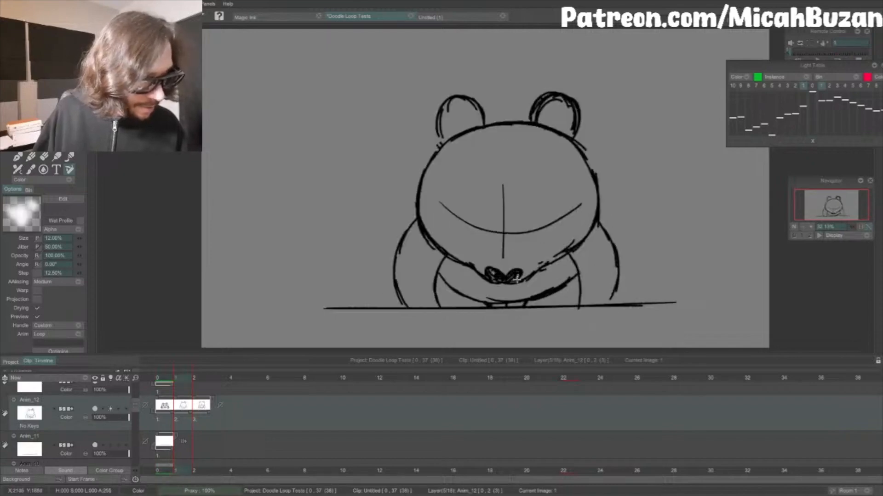
pyautogui.press('Left')
pyautogui.press('Right')
pyautogui.press('Left')
pyautogui.press('Right')
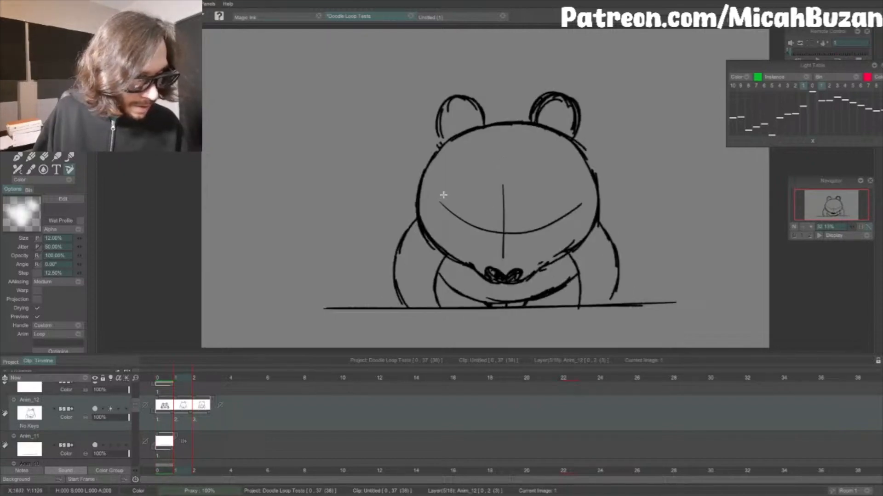
pyautogui.moveTo(448, 203); pyautogui.dragTo(475, 224)
pyautogui.hotkey('ctrl', 'z')
pyautogui.press('Left')
pyautogui.press('Right')
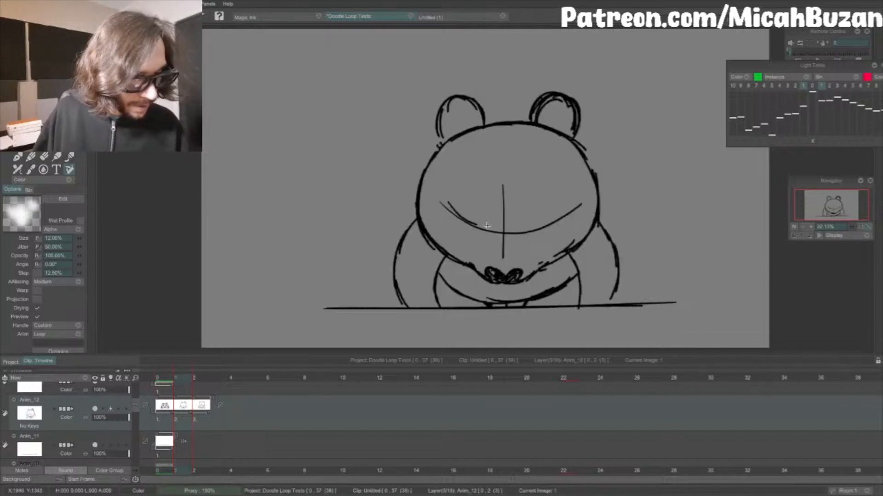
pyautogui.hotkey('ctrl', 'z')
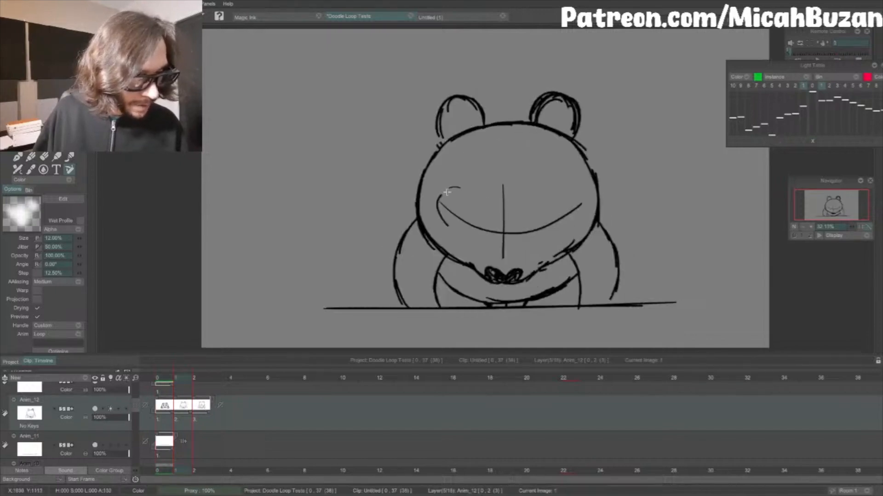
# Step: Sketch a tilted oval eye patch on the left side of the in-between face, comparing it with the squashed pose
pyautogui.moveTo(442, 202)
pyautogui.mouseDown()
pyautogui.moveTo(477, 209)
pyautogui.moveTo(487, 225)
pyautogui.moveTo(479, 229)
pyautogui.moveTo(438, 204)
pyautogui.moveTo(455, 238)
pyautogui.moveTo(459, 190)
pyautogui.mouseUp()
pyautogui.hotkey('ctrl', 'z')
pyautogui.press('Left')
pyautogui.press('Right')
pyautogui.press('Left')
pyautogui.press('Right')
pyautogui.press('e')
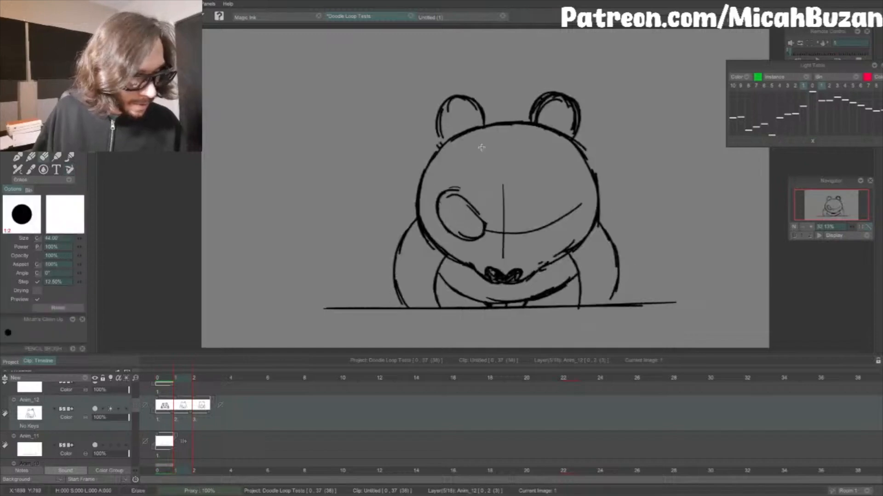
pyautogui.press('Left')
pyautogui.press('Right')
# Step: Try a curved eyelid line inside the left eye patch of the in-between face
pyautogui.press('b')
pyautogui.moveTo(453, 211); pyautogui.dragTo(482, 233)
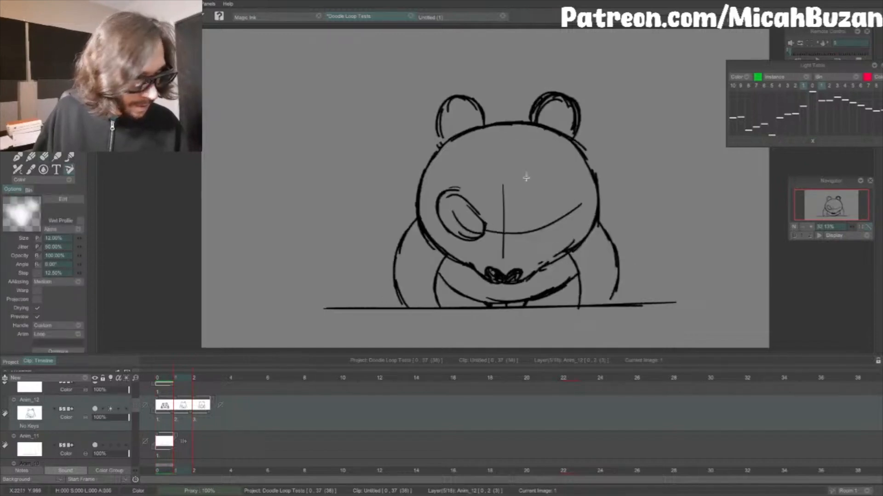
pyautogui.press('Left')
pyautogui.press('Right')
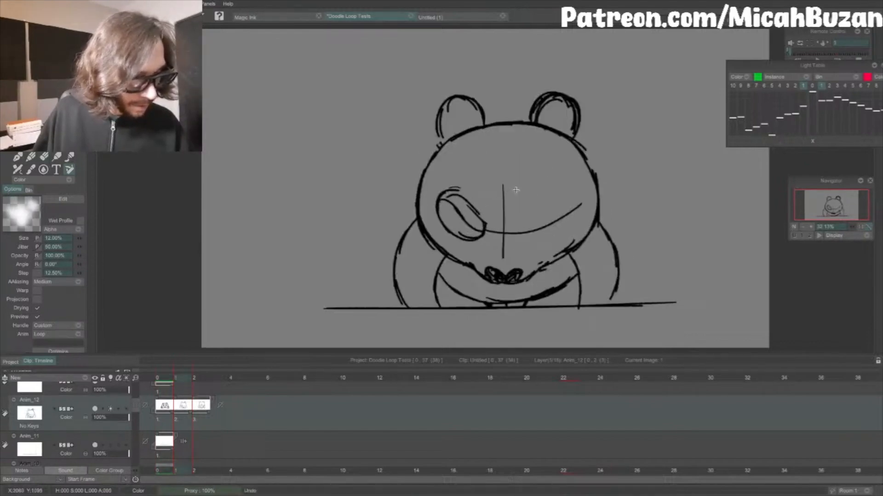
pyautogui.press('Left')
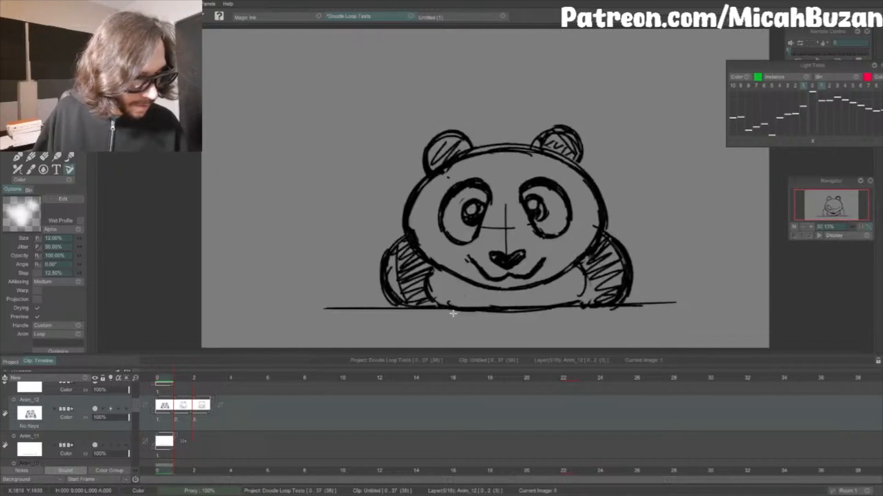
# Step: Start the right eye with a short stroke below the curved guide, and play the loop to check the eyes
pyautogui.press('e')
pyautogui.press('Right')
pyautogui.press('Left')
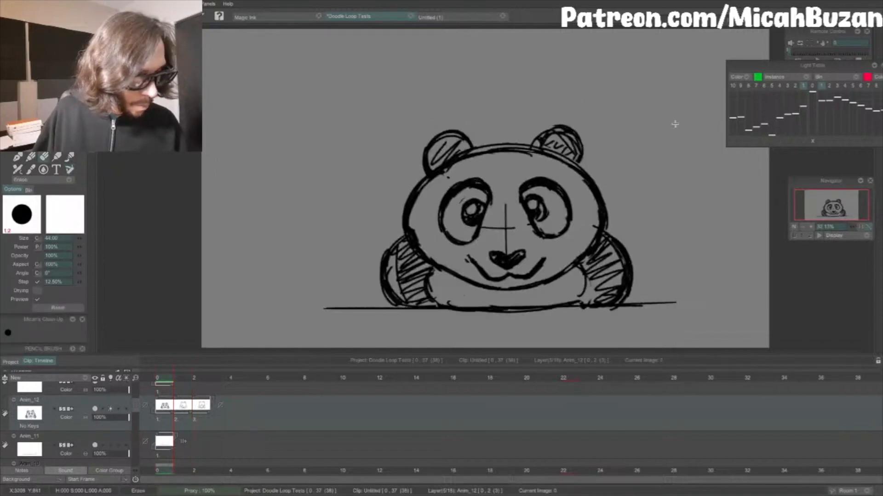
pyautogui.press('Right')
pyautogui.press('e')
pyautogui.press('Left')
pyautogui.press('Return')
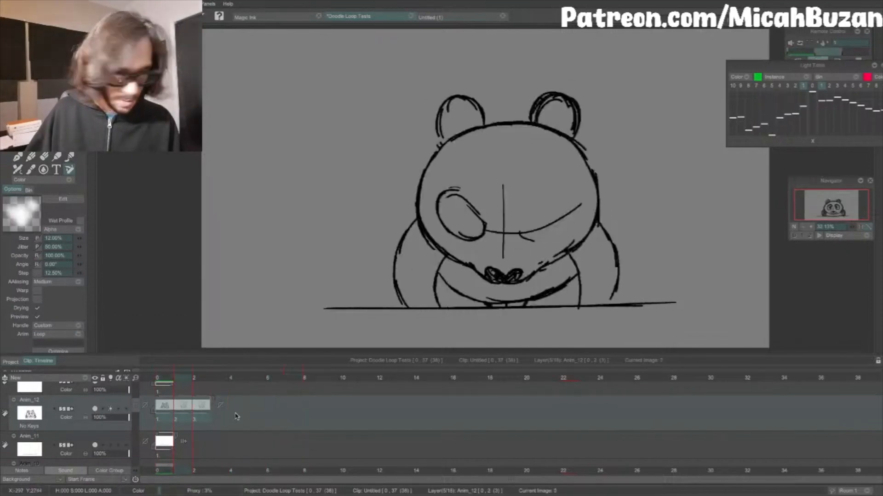
pyautogui.press('Return')
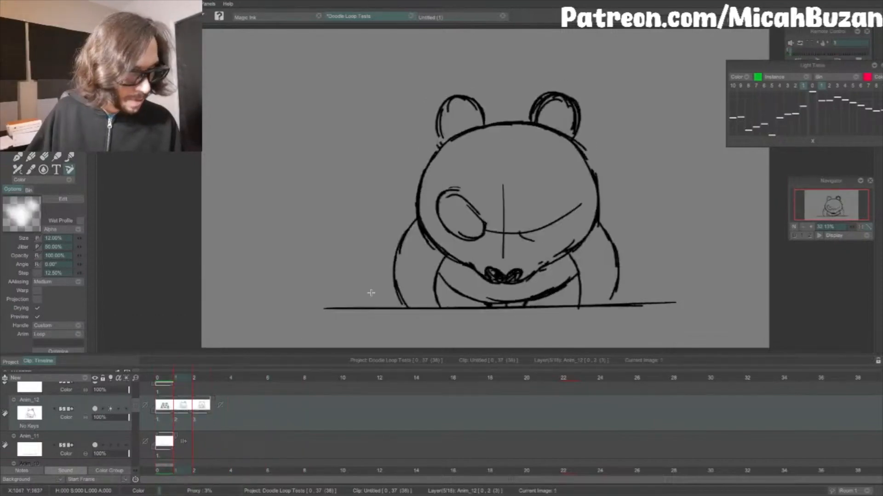
# Step: Erase the left eye patch, the left part of the curved guide and the short right eye stroke
pyautogui.press('Left')
pyautogui.press('Right')
pyautogui.press('e')
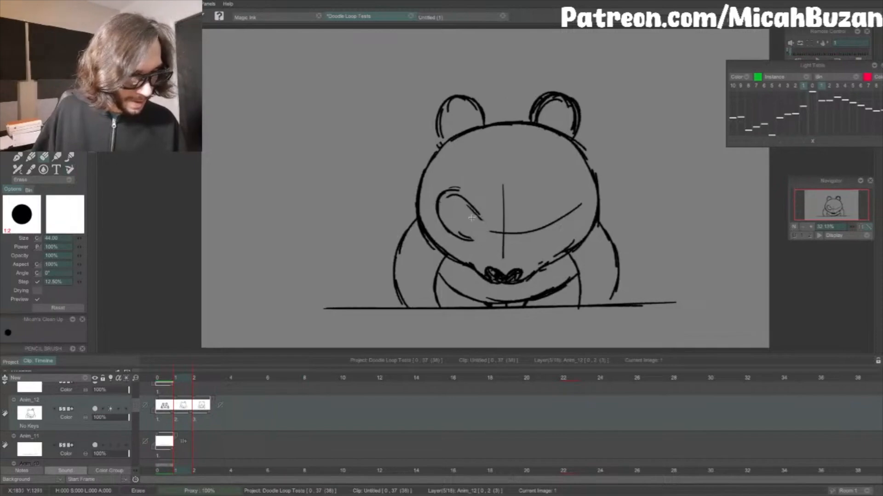
pyautogui.moveTo(471, 217)
pyautogui.mouseDown()
pyautogui.moveTo(446, 191)
pyautogui.moveTo(473, 227)
pyautogui.moveTo(452, 217)
pyautogui.mouseUp()
pyautogui.press('Left')
pyautogui.press('Right')
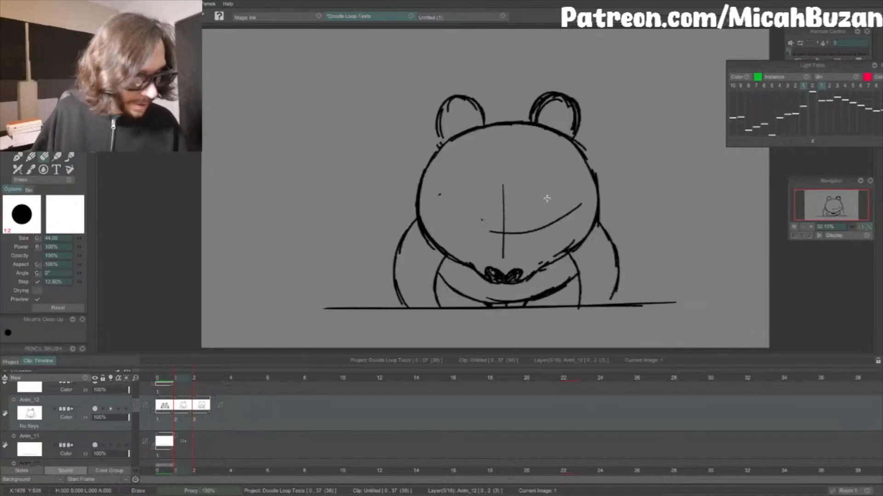
# Step: Sketch a short, inward-slanting upper lid for the left eye of the in-between face
pyautogui.press('b')
pyautogui.press('Left')
pyautogui.press('Right')
pyautogui.press('Left')
pyautogui.press('Right')
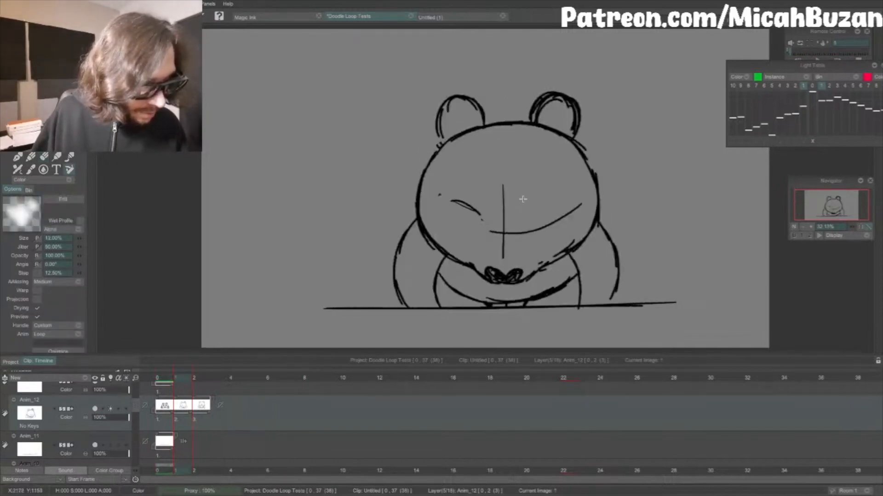
pyautogui.press('Left')
pyautogui.press('Right')
# Step: Draw a downward-curving guide below the eye area, flipping between the in-between and squashed drawings to place it
pyautogui.moveTo(437, 224)
pyautogui.mouseDown()
pyautogui.moveTo(465, 239)
pyautogui.moveTo(454, 236)
pyautogui.moveTo(480, 228)
pyautogui.moveTo(479, 218)
pyautogui.moveTo(478, 227)
pyautogui.moveTo(527, 238)
pyautogui.mouseUp()
pyautogui.press('Left')
pyautogui.press('Right')
pyautogui.press('Left')
pyautogui.press('Right')
pyautogui.press('Left')
pyautogui.press('Right')
# Step: Add an upper curved guide across the in-between face, and outline two narrow, slanted eye patches between the guides
pyautogui.moveTo(446, 195)
pyautogui.mouseDown()
pyautogui.moveTo(501, 214)
pyautogui.moveTo(547, 211)
pyautogui.moveTo(568, 192)
pyautogui.mouseUp()
pyautogui.press('Left')
pyautogui.moveTo(439, 228)
pyautogui.mouseDown()
pyautogui.moveTo(538, 240)
pyautogui.moveTo(521, 220)
pyautogui.moveTo(526, 227)
pyautogui.moveTo(550, 203)
pyautogui.moveTo(523, 218)
pyautogui.moveTo(569, 207)
pyautogui.mouseUp()
pyautogui.press('Right')
pyautogui.press('Left')
pyautogui.press('Right')
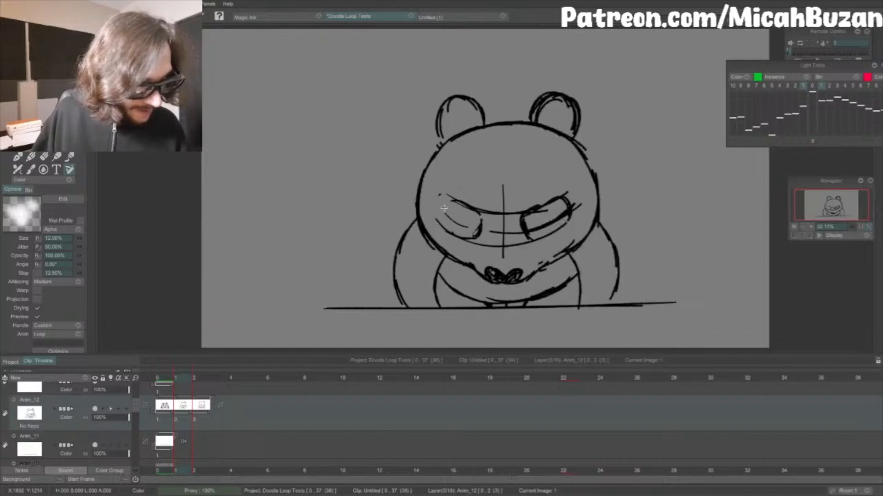
# Step: Draw a closed-eye line in the left patch, and add steep inward-slanting brow strokes above both eyes
pyautogui.moveTo(444, 209); pyautogui.dragTo(483, 231)
pyautogui.press('Left')
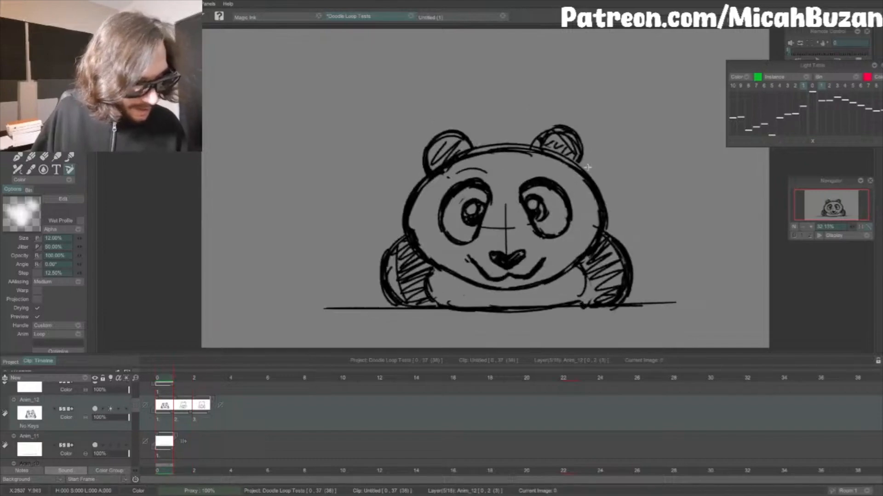
pyautogui.press('Right')
pyautogui.moveTo(455, 180); pyautogui.dragTo(478, 211)
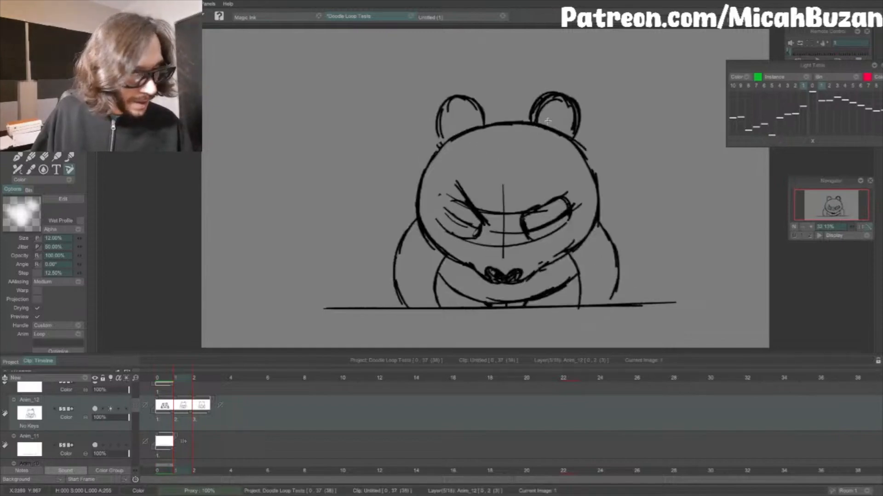
pyautogui.moveTo(543, 191); pyautogui.dragTo(527, 210)
pyautogui.moveTo(552, 181); pyautogui.dragTo(528, 208)
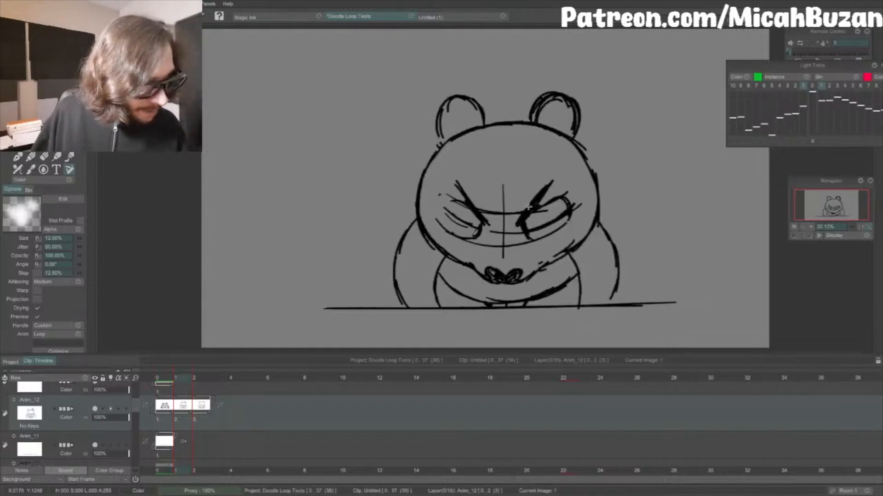
# Step: Erase the upper guide and top of the center line between the eyes, and thicken both slanted brows
pyautogui.press('e')
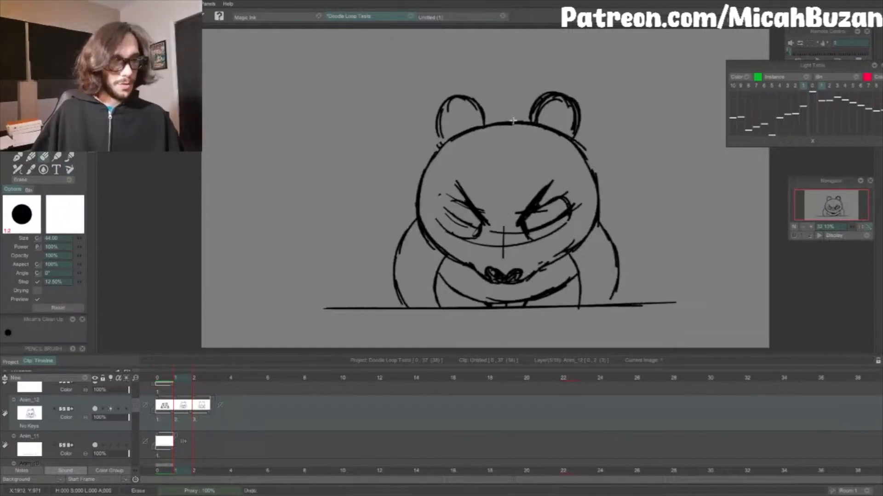
pyautogui.press('e')
pyautogui.moveTo(543, 188); pyautogui.dragTo(518, 226)
pyautogui.press('Left')
pyautogui.press('Right')
pyautogui.moveTo(460, 185); pyautogui.dragTo(487, 227)
pyautogui.press('Left')
pyautogui.press('Right')
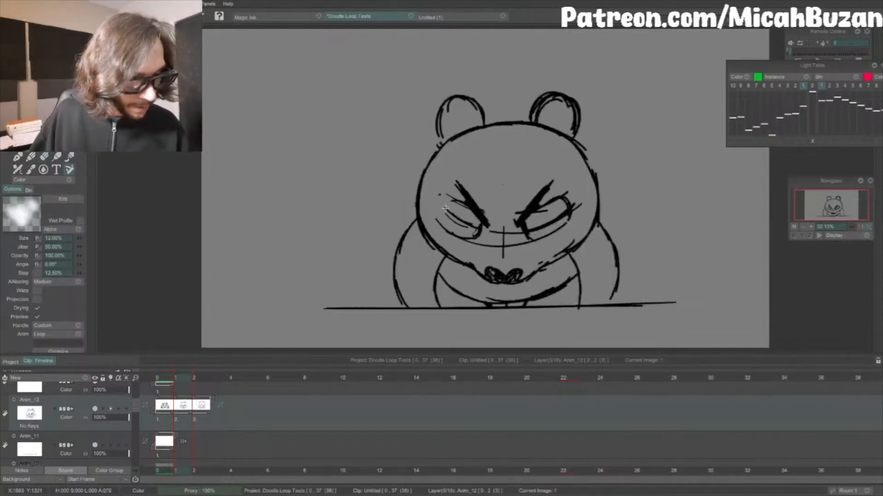
# Step: Darken the closed-eye lines inside the left and right eye patches of the in-between face
pyautogui.moveTo(444, 206); pyautogui.dragTo(476, 228)
pyautogui.press('Left')
pyautogui.press('Right')
pyautogui.moveTo(529, 230); pyautogui.dragTo(572, 208)
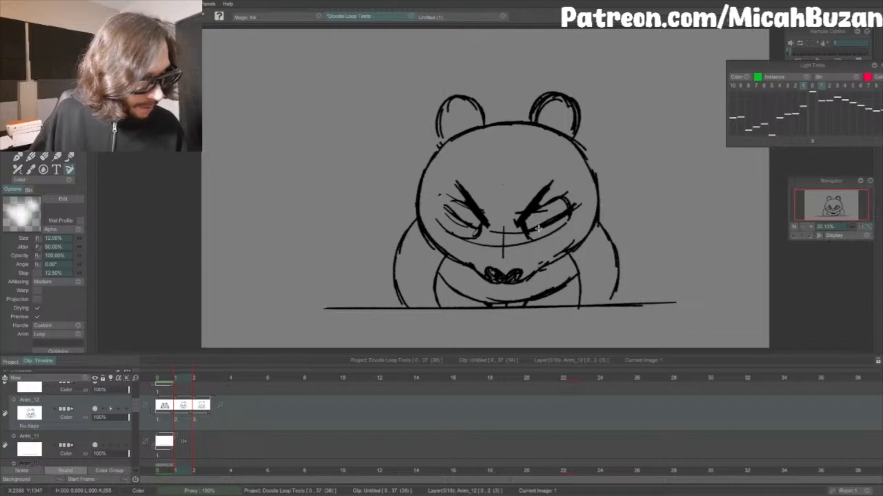
# Step: Thicken the closed-eye line in the left patch and redraw the patch's outer outline on the in-between face
pyautogui.moveTo(441, 204); pyautogui.dragTo(470, 229)
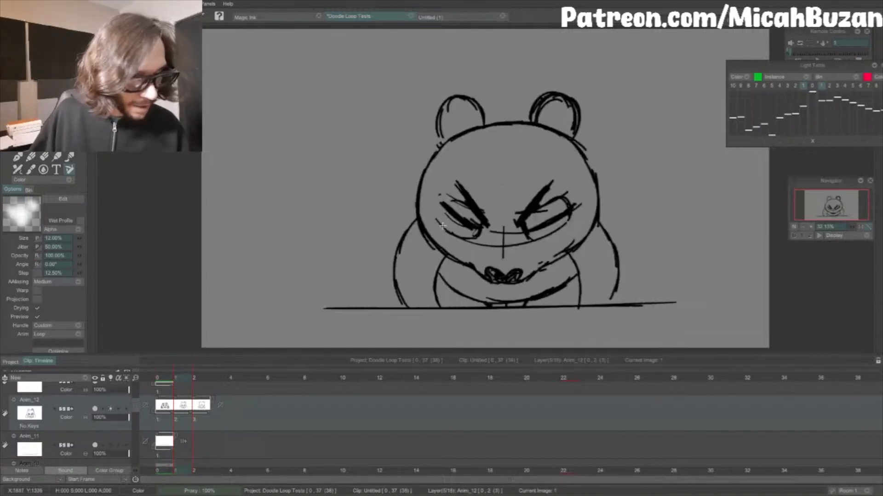
pyautogui.press('Left')
pyautogui.moveTo(441, 202)
pyautogui.mouseDown()
pyautogui.moveTo(444, 228)
pyautogui.moveTo(458, 201)
pyautogui.moveTo(469, 203)
pyautogui.mouseUp()
pyautogui.press('Right')
pyautogui.press('Left')
pyautogui.press('Right')
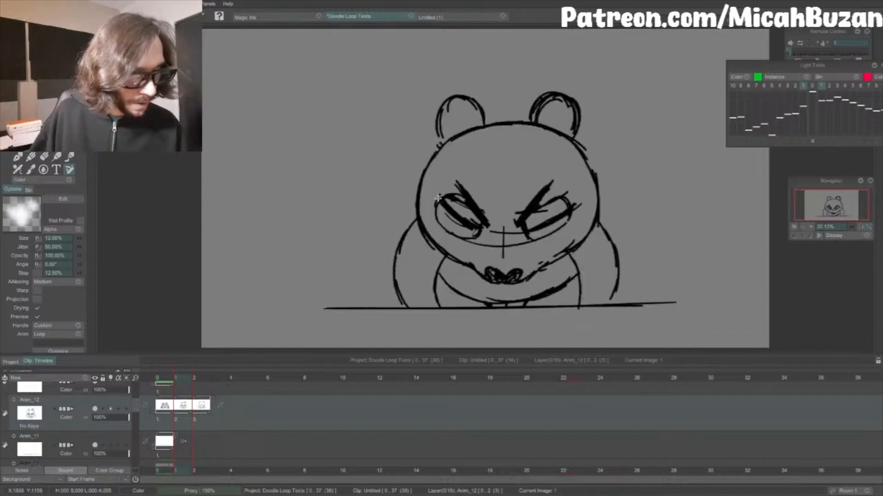
pyautogui.press('Left')
pyautogui.press('Right')
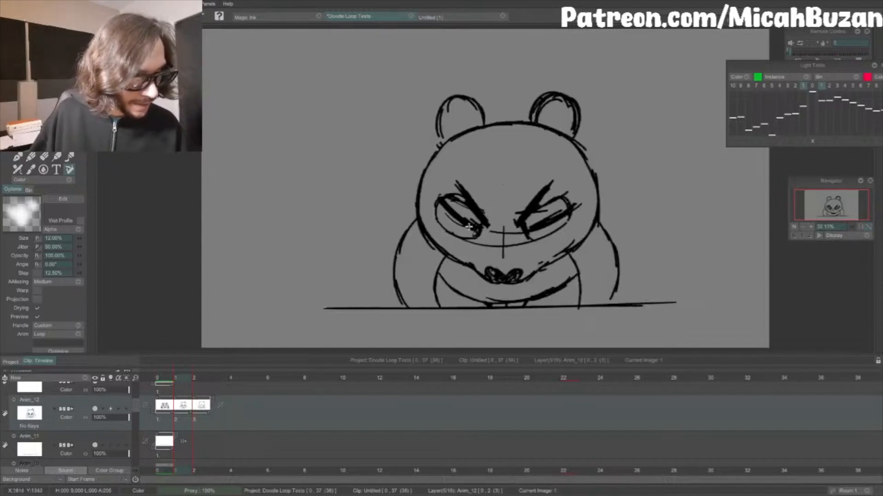
pyautogui.press('Left')
pyautogui.press('Right')
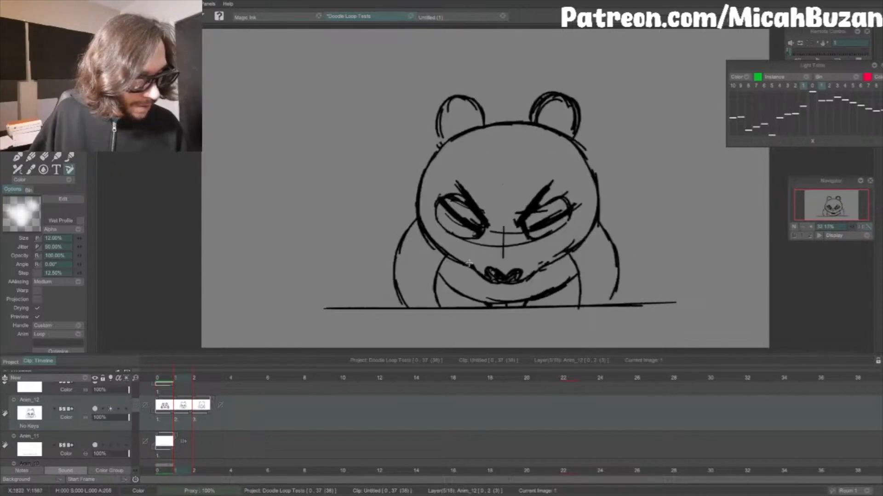
# Step: Darken the nose, and erase the lower part of the center guide together with the middle of the lower curved guide
pyautogui.moveTo(489, 274); pyautogui.dragTo(511, 273)
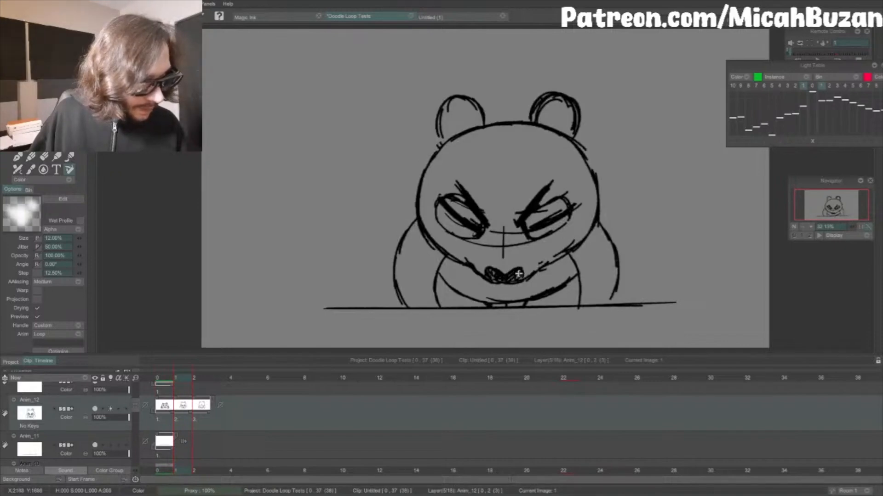
pyautogui.press('Left')
pyautogui.press('Right')
pyautogui.press('e')
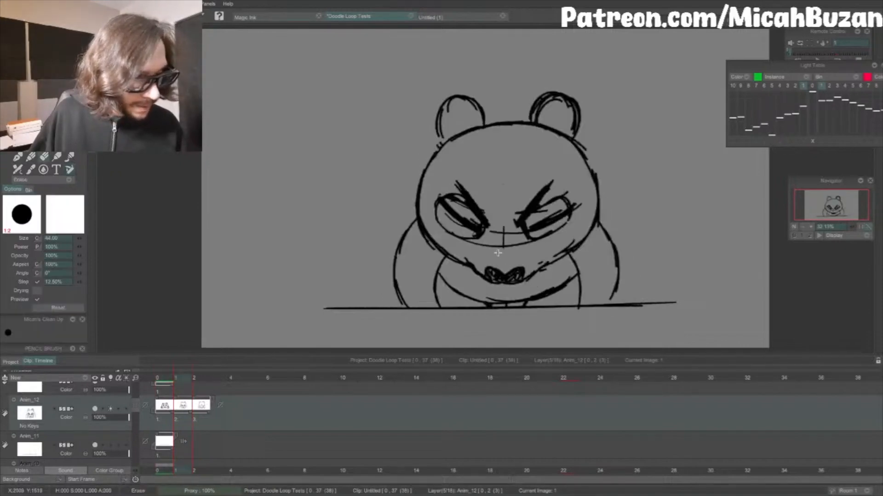
pyautogui.press('Left')
pyautogui.press('Right')
pyautogui.press('e')
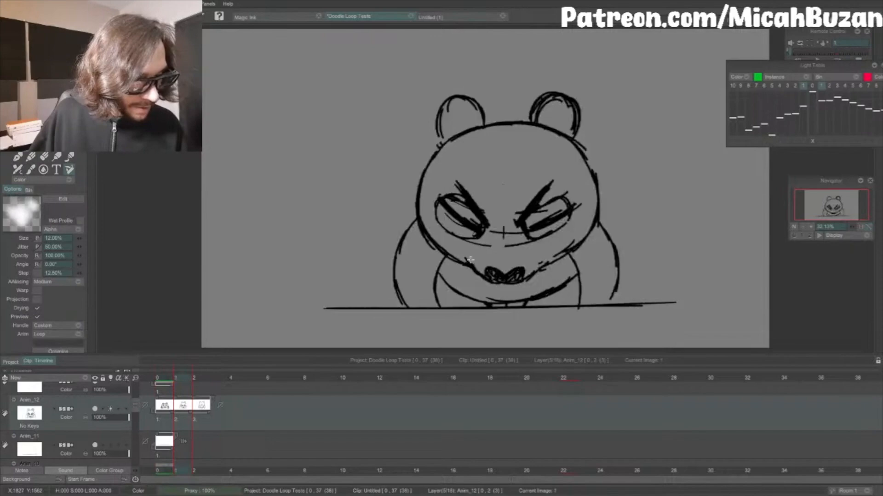
# Step: Clean up the lower jaw line and redraw its right side from the nose up toward the cheek
pyautogui.press('e')
pyautogui.press('Left')
pyautogui.press('Right')
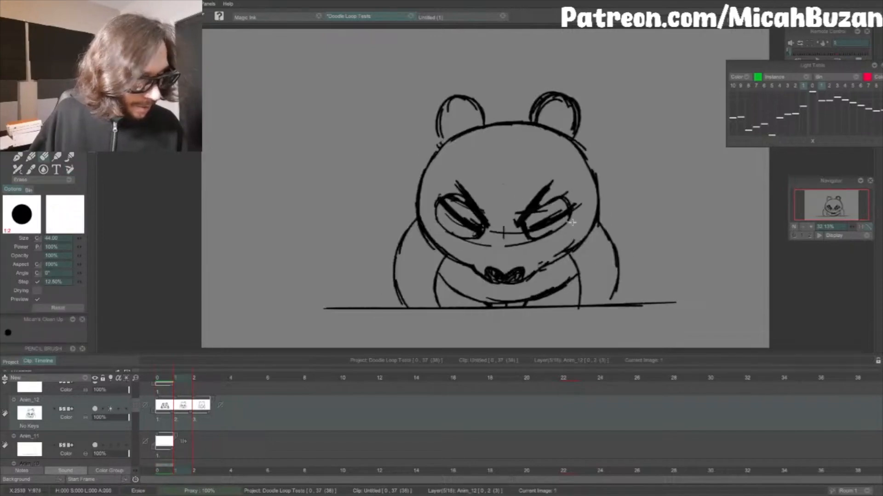
pyautogui.press('e')
pyautogui.moveTo(524, 277); pyautogui.dragTo(552, 263)
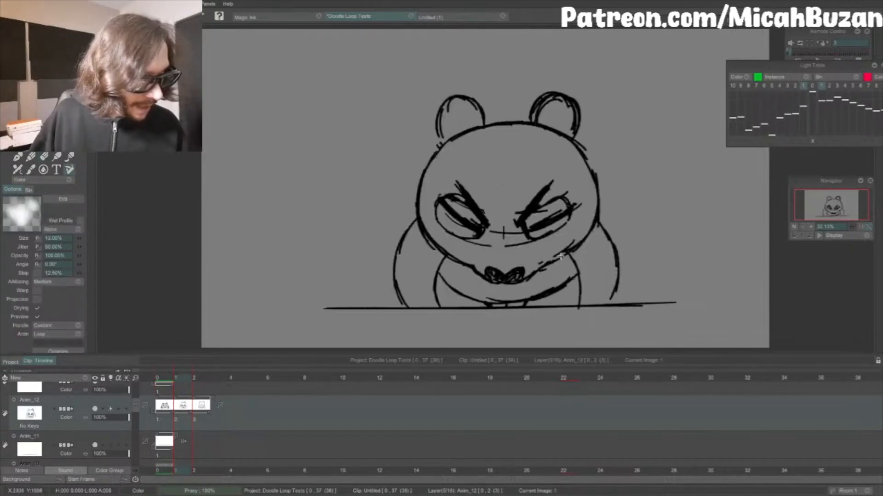
# Step: Erase the stray strokes on the head's upper-right edge and redraw that outline below the right ear
pyautogui.press('e')
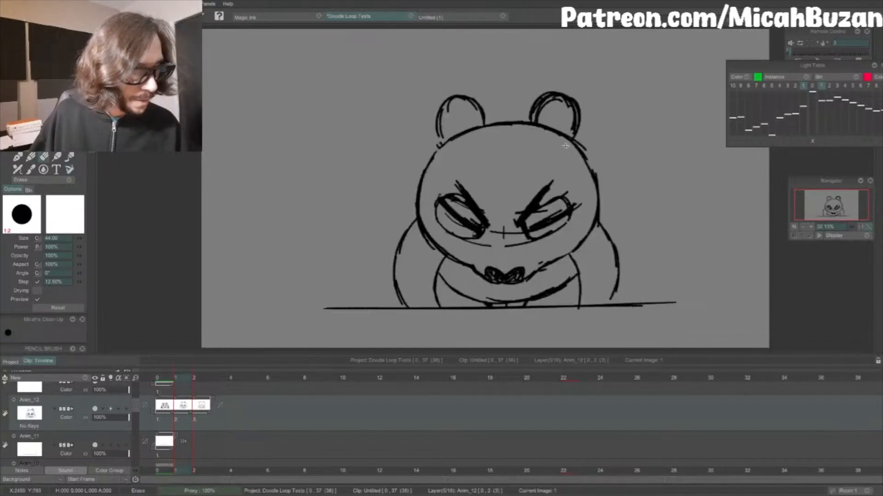
pyautogui.press('e')
pyautogui.hotkey('ctrl', 'z')
pyautogui.moveTo(568, 137); pyautogui.dragTo(585, 154)
pyautogui.press('Left')
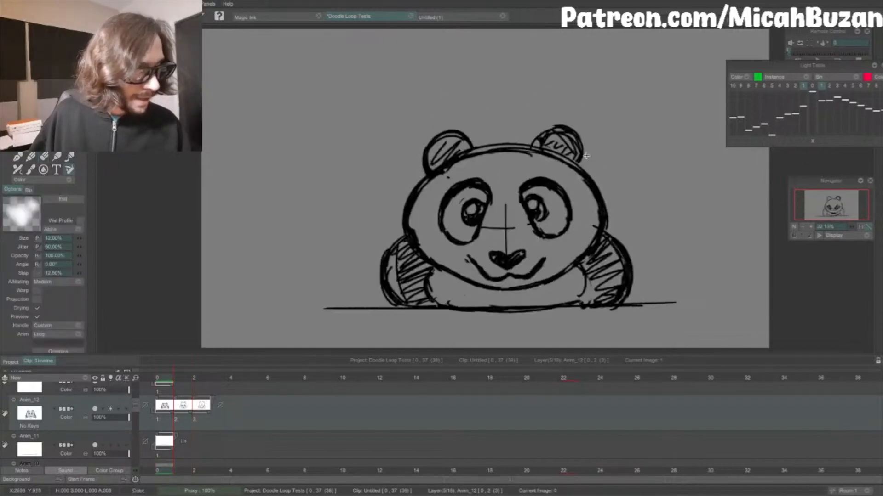
pyautogui.press('Right')
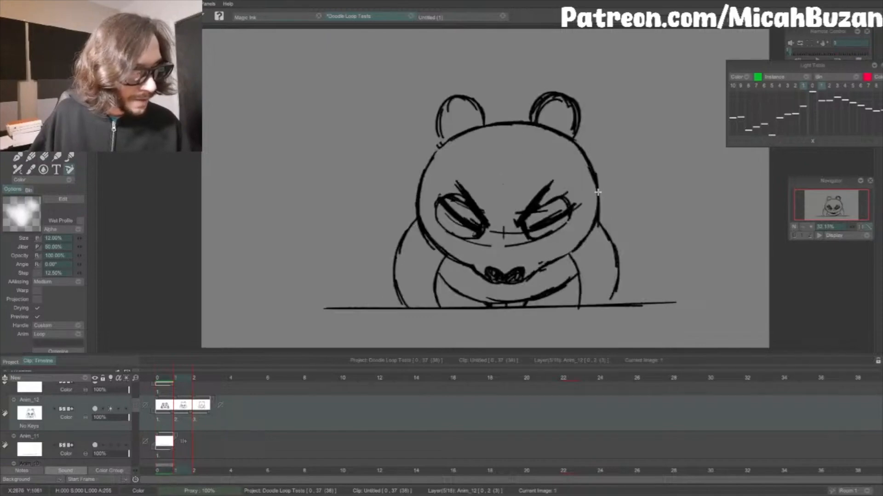
# Step: Redraw the head's left edge slightly farther out and erase the old line inside it
pyautogui.press('Left')
pyautogui.press('Right')
pyautogui.press('Left')
pyautogui.press('Right')
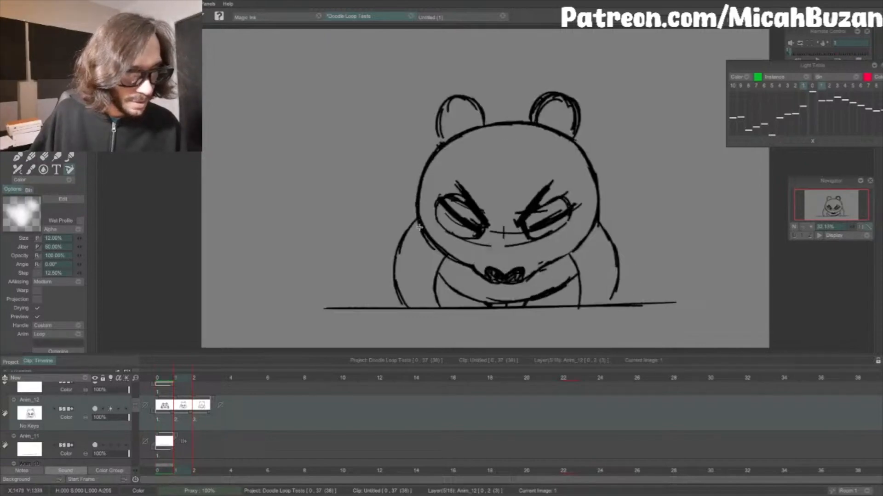
pyautogui.press('Left')
pyautogui.press('Right')
pyautogui.press('e')
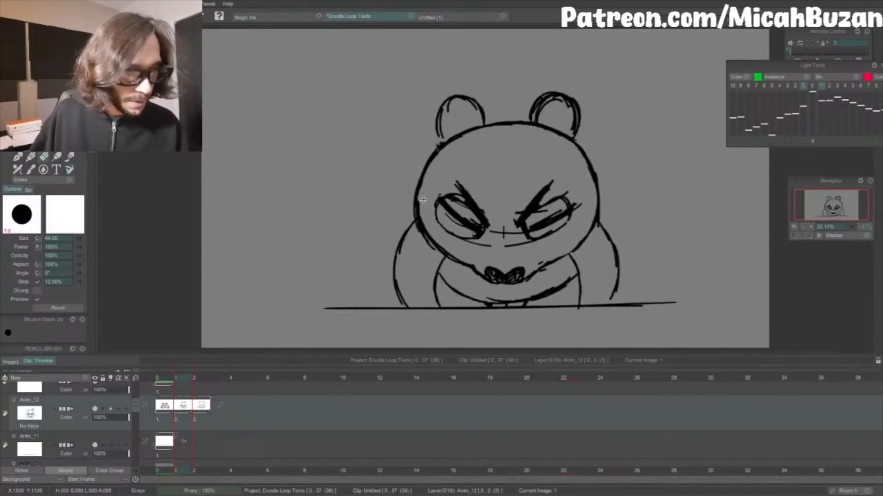
pyautogui.press('Left')
pyautogui.press('Right')
pyautogui.press('e')
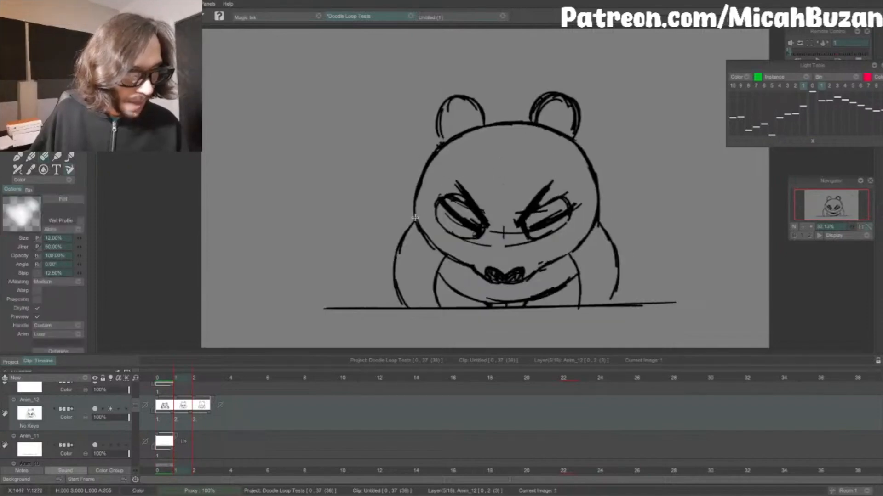
# Step: Thicken the left and right sides of the head and the left jaw line, checking against the squashed pose
pyautogui.press('Left')
pyautogui.press('Right')
pyautogui.press('Left')
pyautogui.press('Right')
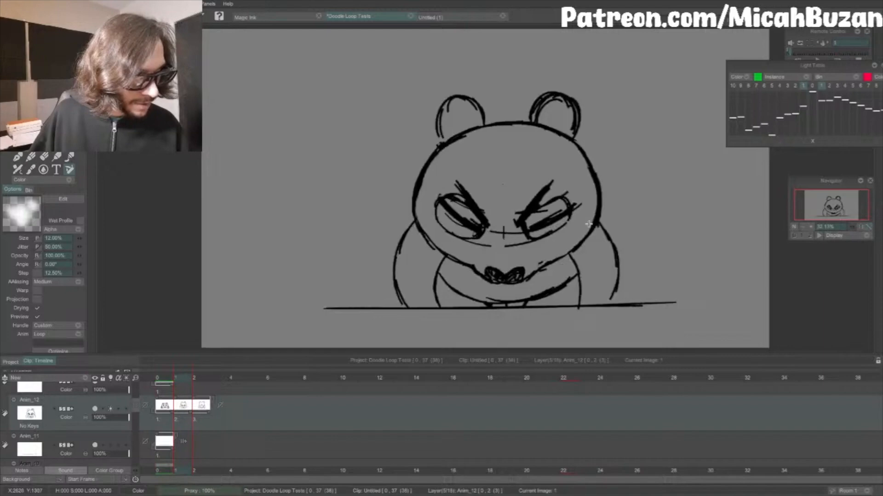
pyautogui.press('Left')
pyautogui.press('Right')
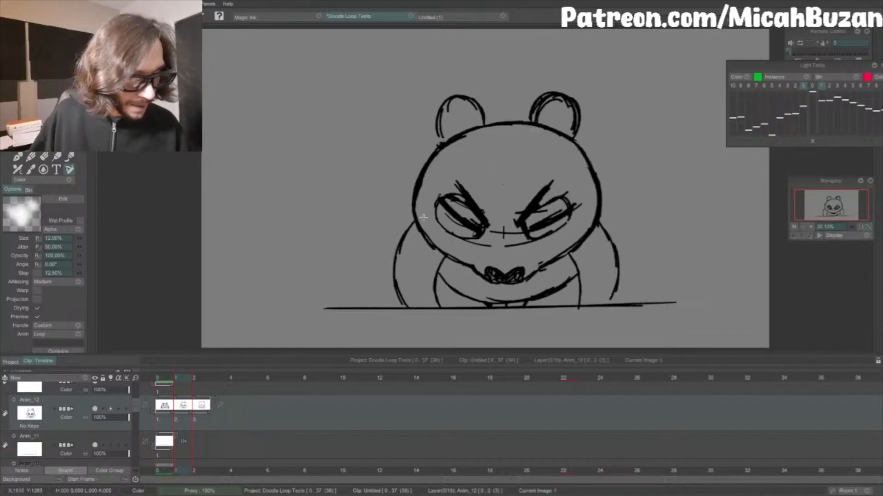
pyautogui.press('Left')
pyautogui.press('Right')
pyautogui.press('Left')
pyautogui.press('Right')
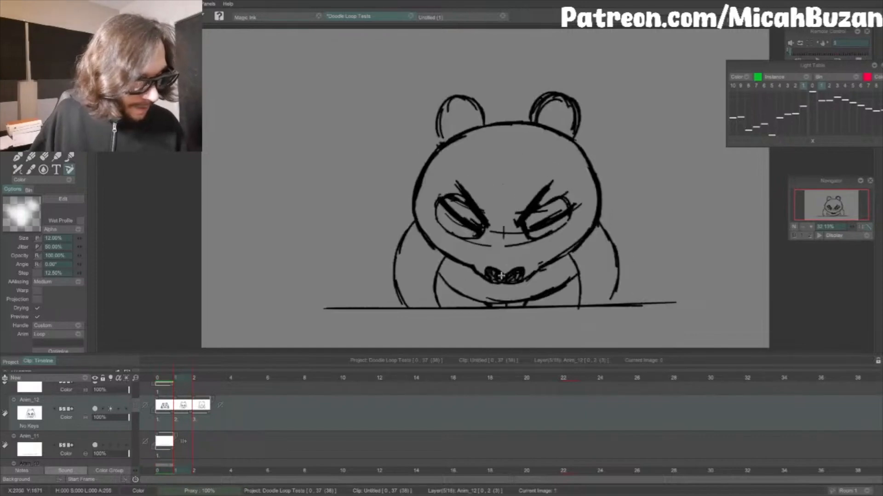
# Step: Erase the inner end of the left eye patch and extend the squeezed-eye lines inward toward the bridge of the nose
pyautogui.press('e')
pyautogui.press('b')
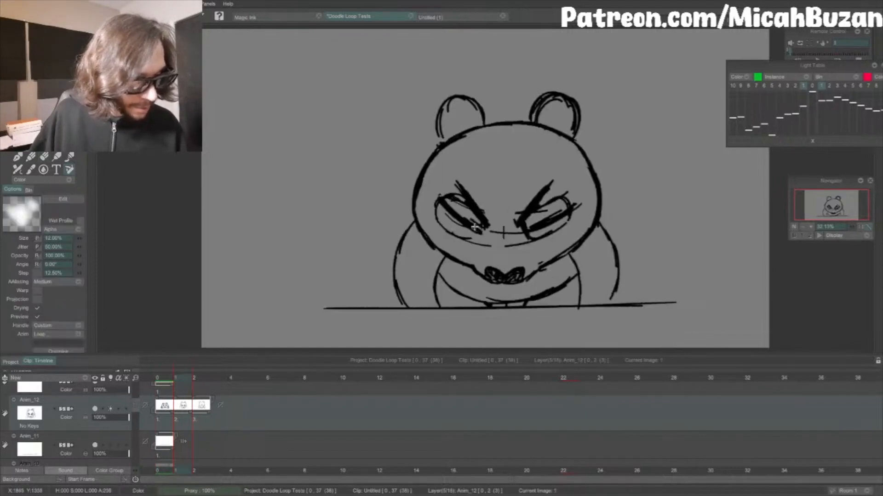
pyautogui.press('Left')
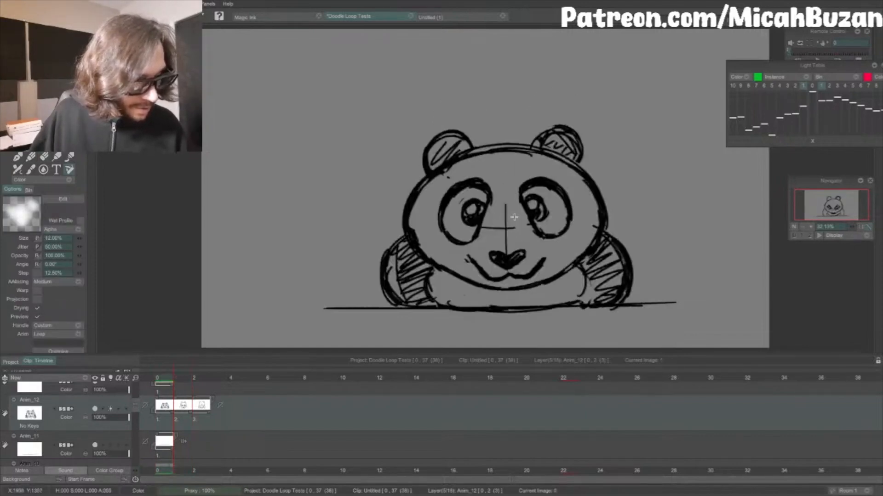
pyautogui.press('Right')
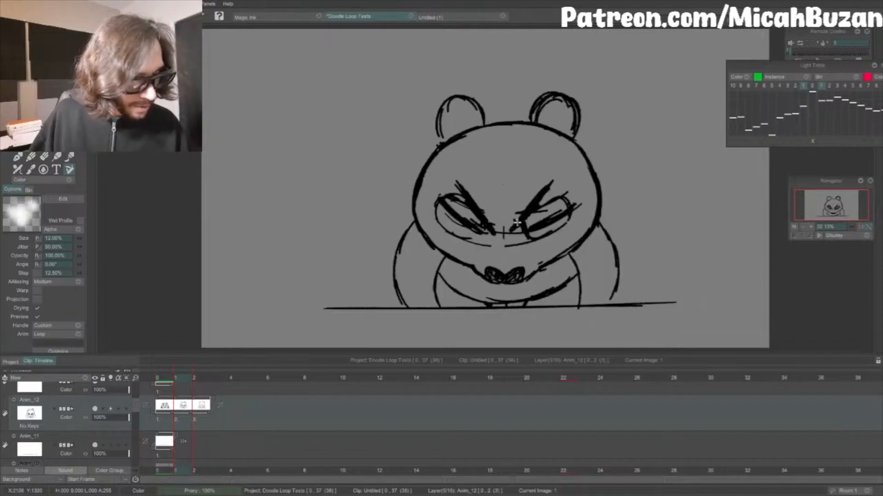
# Step: Play the animation from the first frame to check the motion from the squashed to the risen pose
pyautogui.click(164, 379)
pyautogui.press('Return')
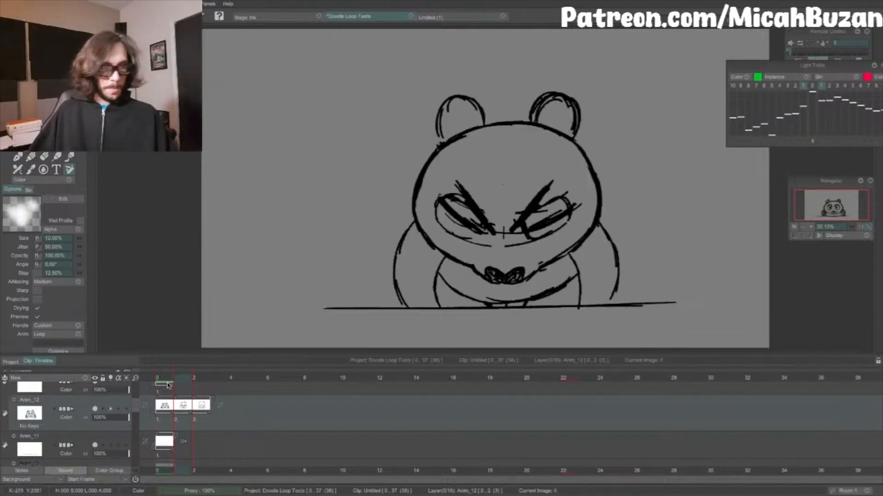
pyautogui.press('Return')
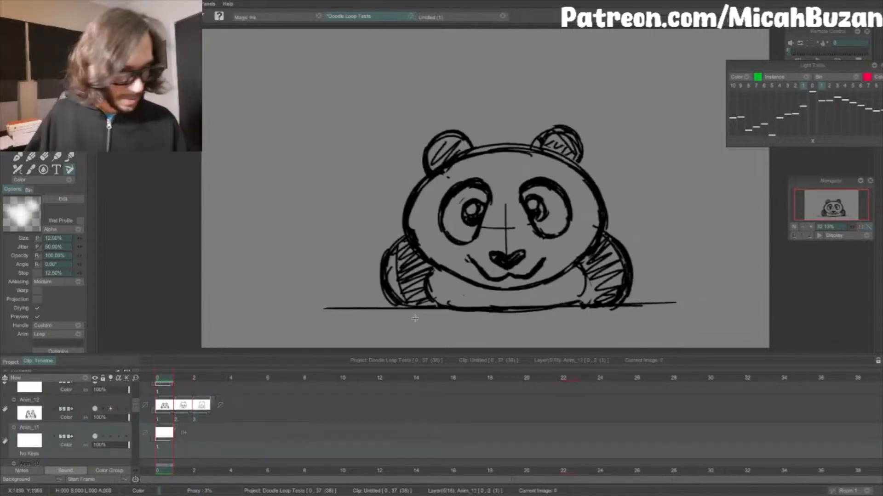
pyautogui.press('Return')
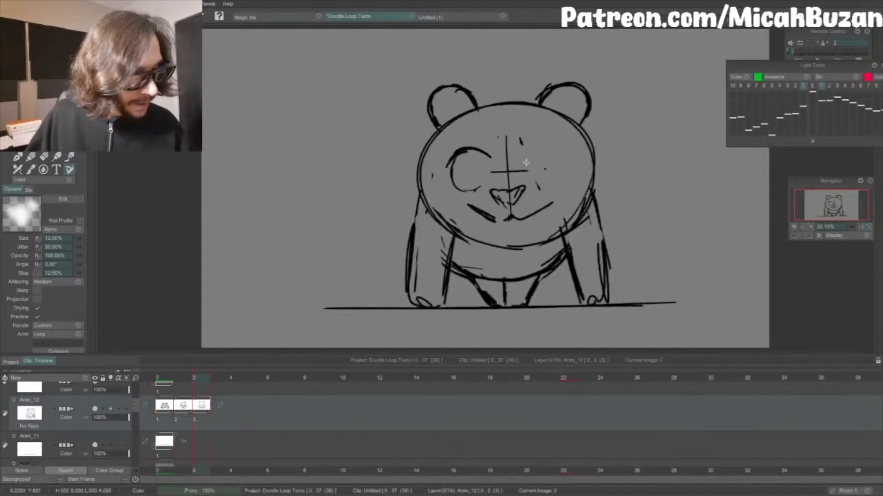
# Step: Turn both eyes of the risen pose into happy closed arcs, erase the horizontal guide, and darken the nose outline
pyautogui.moveTo(522, 161)
pyautogui.mouseDown()
pyautogui.moveTo(547, 152)
pyautogui.moveTo(541, 146)
pyautogui.moveTo(558, 155)
pyautogui.mouseUp()
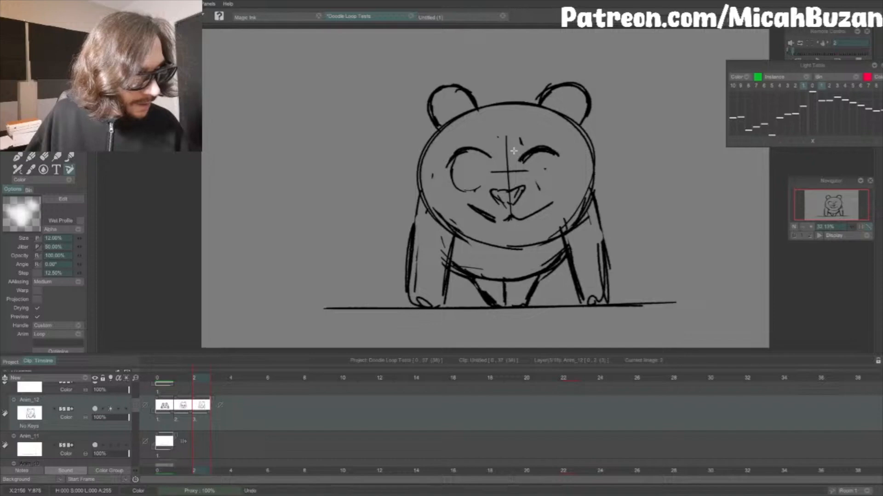
pyautogui.moveTo(455, 158); pyautogui.dragTo(528, 171)
pyautogui.press('e')
pyautogui.press('Left')
pyautogui.press('Right')
pyautogui.moveTo(494, 197); pyautogui.dragTo(500, 204)
pyautogui.press('b')
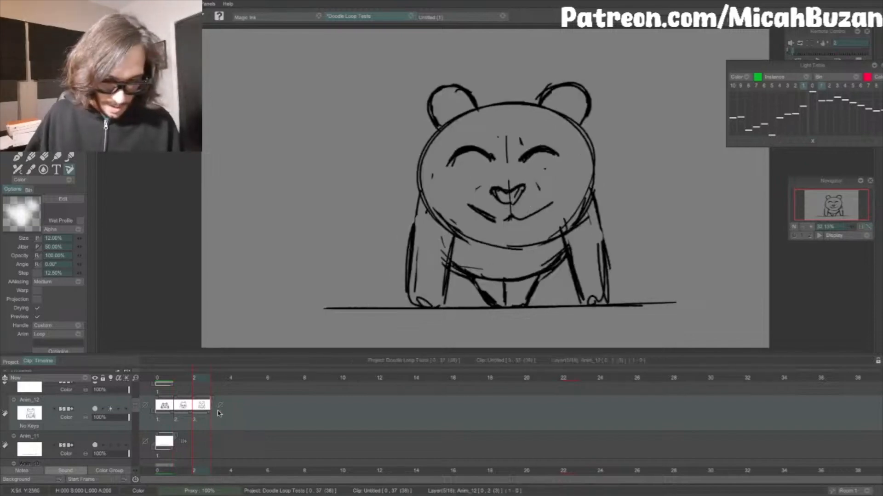
# Step: Start a fourth drawing after the risen pose with the previous one showing through in green, and draw the head's upper-left curve
pyautogui.press('Right')
pyautogui.click(812, 85)
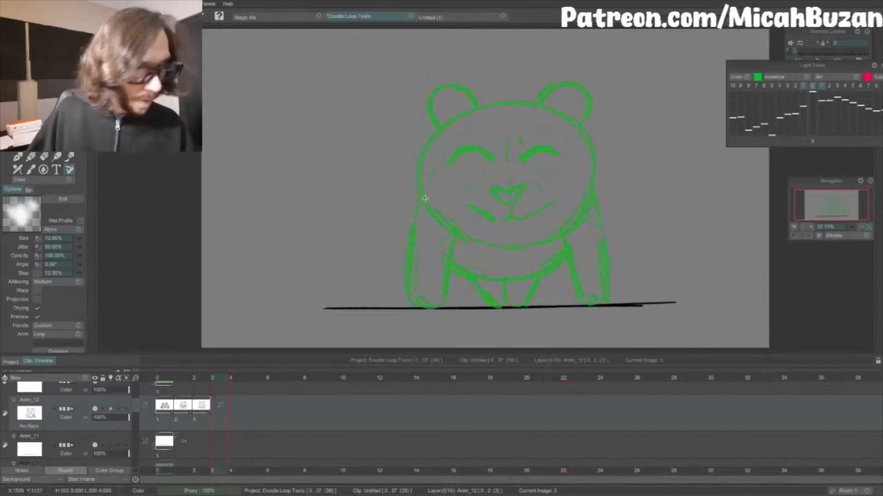
pyautogui.moveTo(424, 198); pyautogui.dragTo(447, 121)
pyautogui.moveTo(431, 138); pyautogui.dragTo(493, 98)
pyautogui.hotkey('ctrl', 'z')
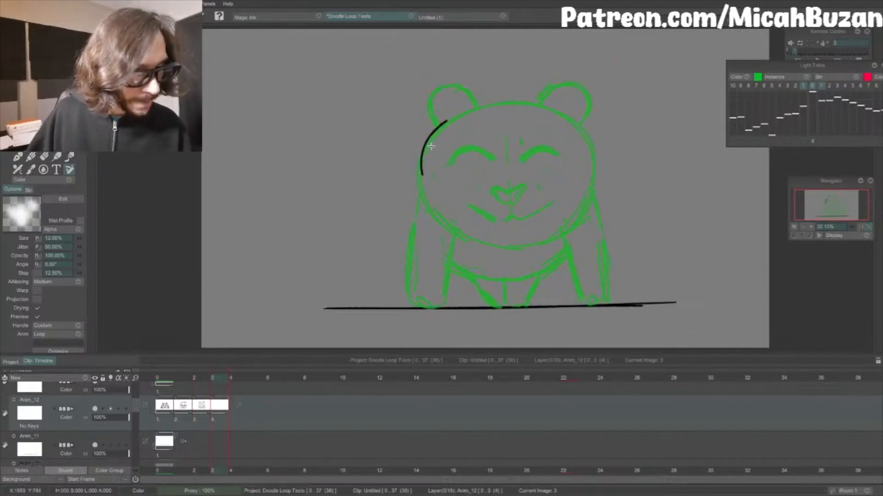
# Step: Continue the head outline across the top, slightly above the previous drawing, ending at the right ear
pyautogui.moveTo(431, 135)
pyautogui.mouseDown()
pyautogui.moveTo(517, 97)
pyautogui.moveTo(465, 108)
pyautogui.moveTo(552, 100)
pyautogui.mouseUp()
pyautogui.press('Left')
pyautogui.press('Right')
pyautogui.hotkey('ctrl', 'z')
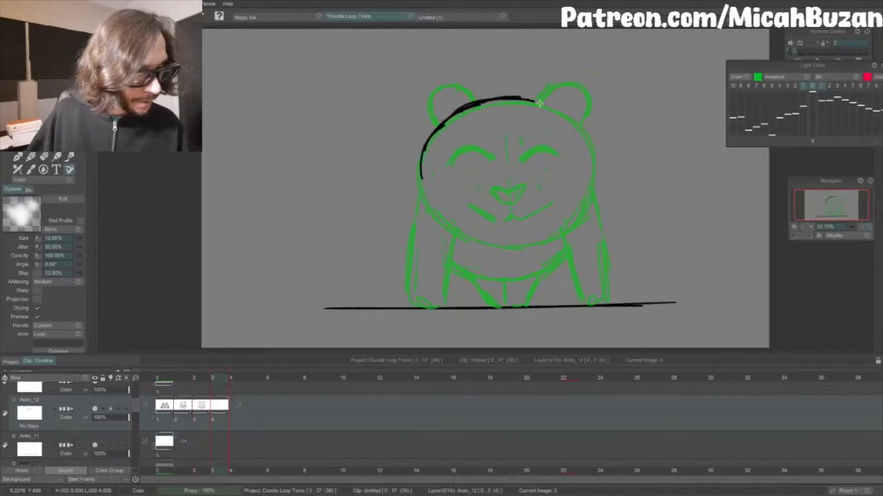
pyautogui.moveTo(539, 101); pyautogui.dragTo(575, 114)
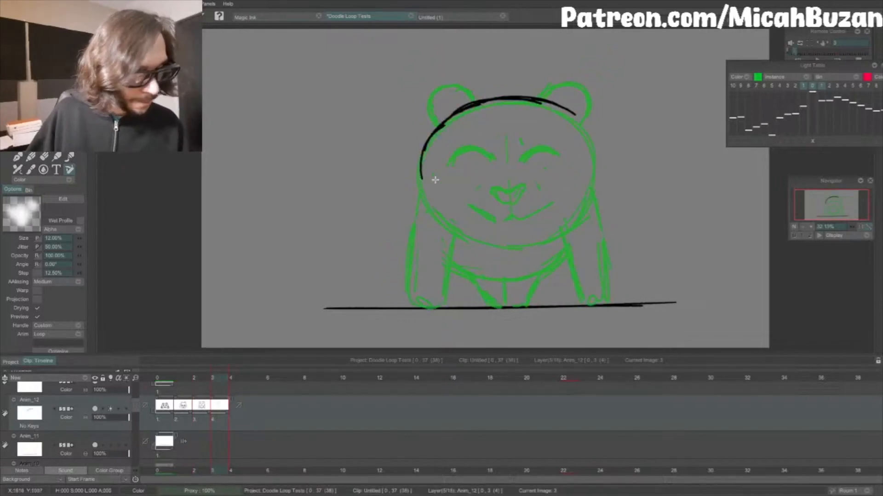
# Step: Draw the left side of the head down around the cheek to the middle of the chin
pyautogui.moveTo(481, 243); pyautogui.dragTo(497, 245)
pyautogui.press('Left')
pyautogui.press('Right')
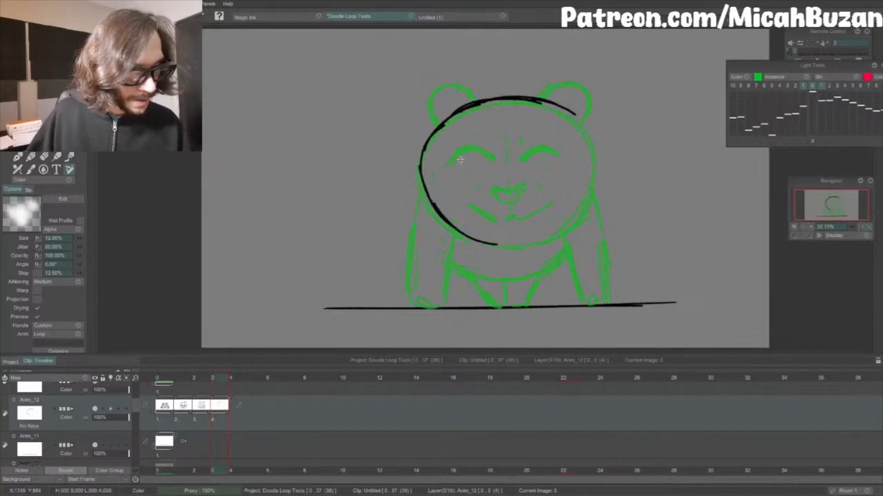
pyautogui.press('Left')
pyautogui.press('Right')
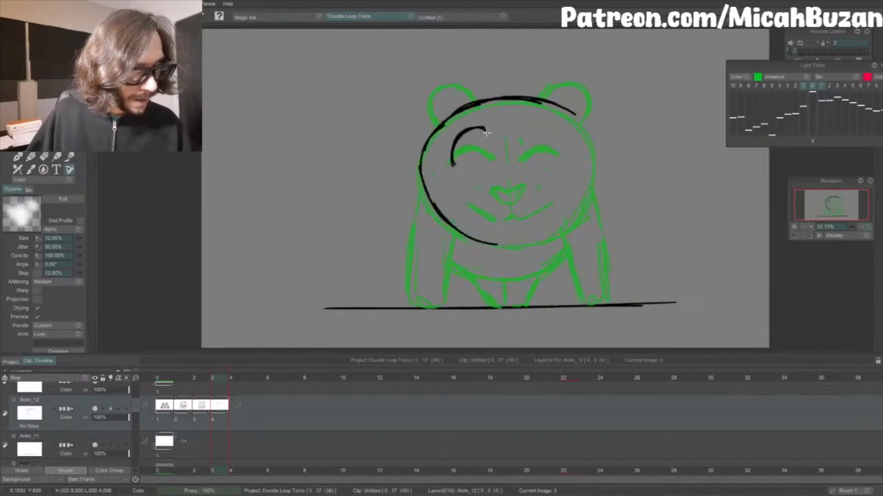
# Step: Draw arched eye-patch outlines above both eyes of the fourth drawing and extend the left patch down around its outer side
pyautogui.press('Left')
pyautogui.press('Right')
pyautogui.moveTo(521, 160)
pyautogui.mouseDown()
pyautogui.moveTo(531, 128)
pyautogui.moveTo(547, 134)
pyautogui.mouseUp()
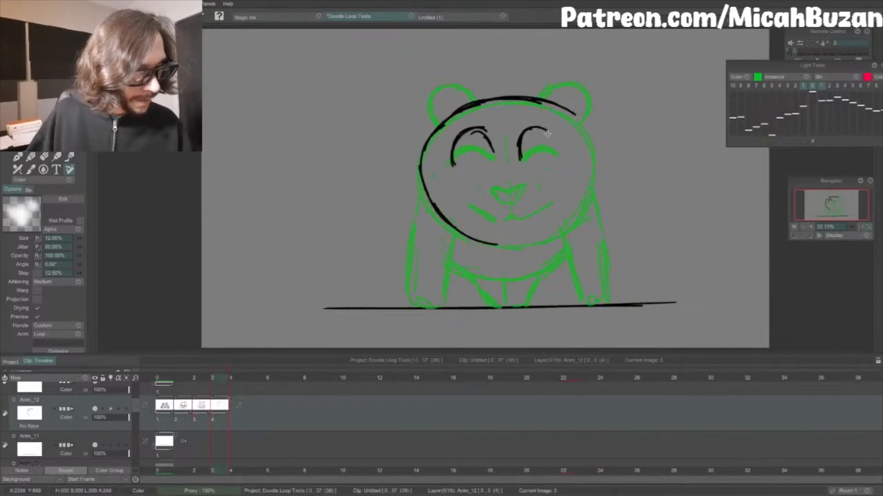
pyautogui.moveTo(452, 142); pyautogui.dragTo(470, 183)
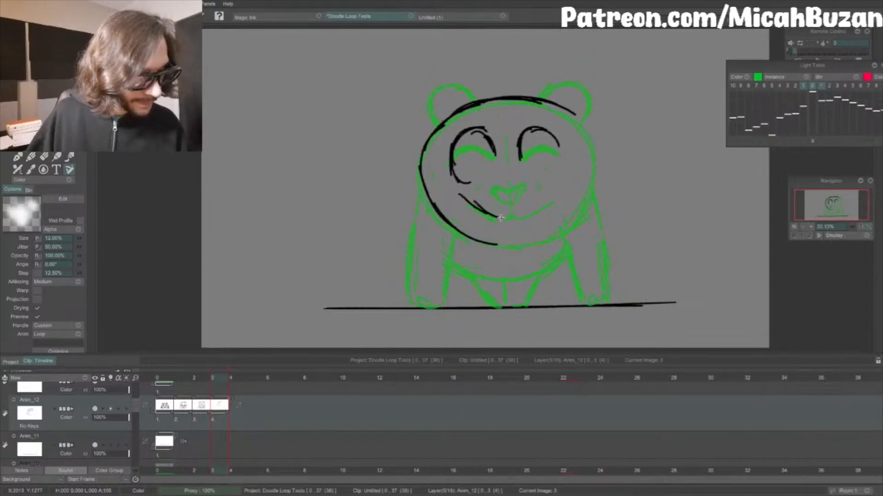
# Step: Draw the smiling mouth and the heart-shaped nose slightly higher than in the previous drawing
pyautogui.press('Left')
pyautogui.press('Right')
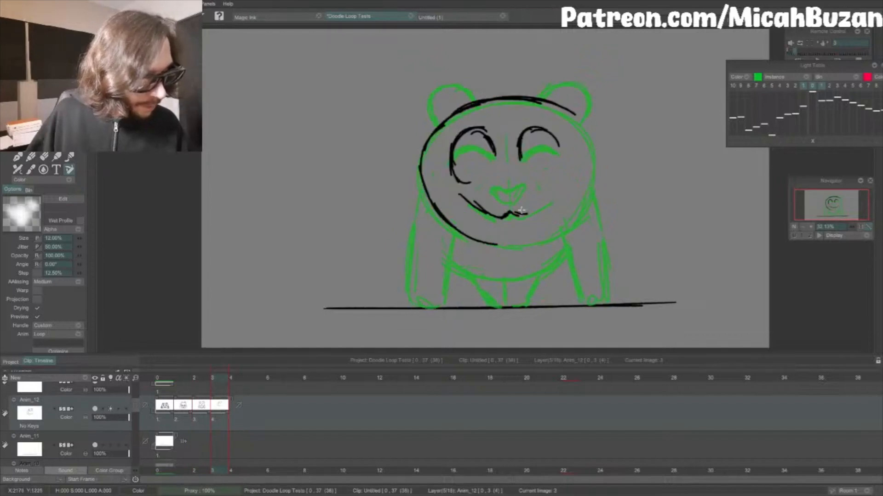
pyautogui.press('Left')
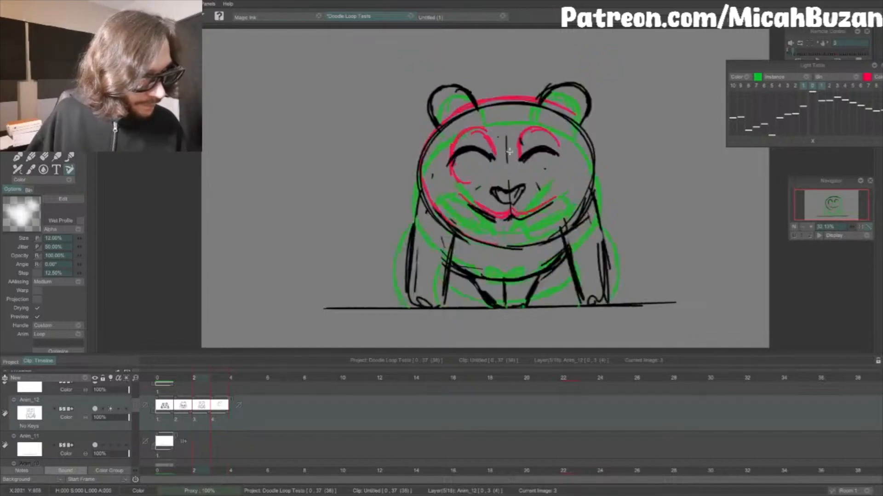
pyautogui.press('Right')
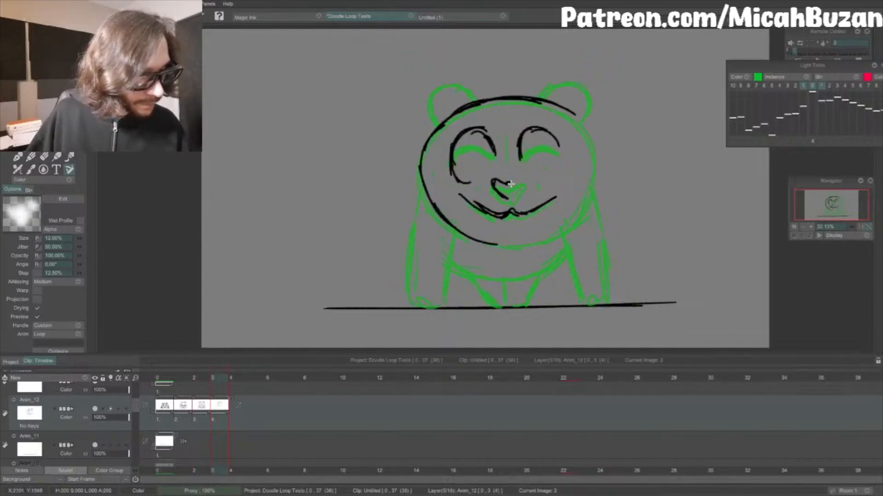
pyautogui.moveTo(506, 179); pyautogui.dragTo(524, 184)
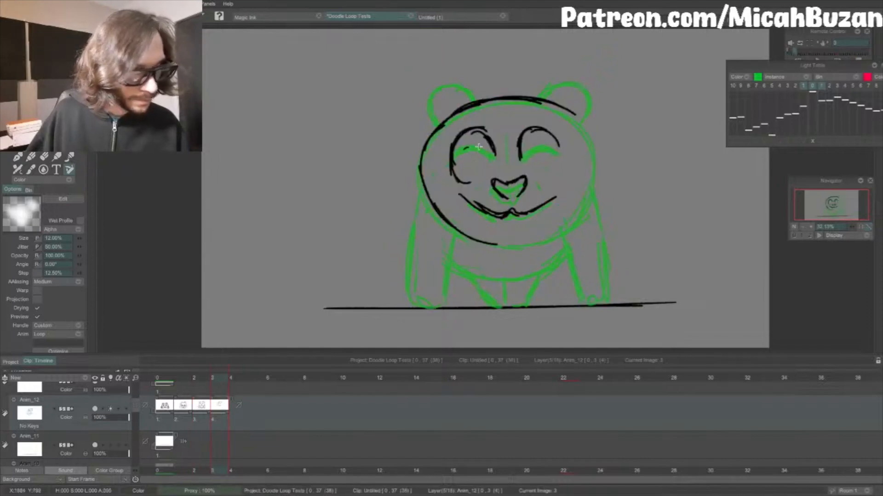
# Step: Draw small open eyes with curved pupils inside both eye patches, close to the inner edges
pyautogui.press('Left')
pyautogui.press('Right')
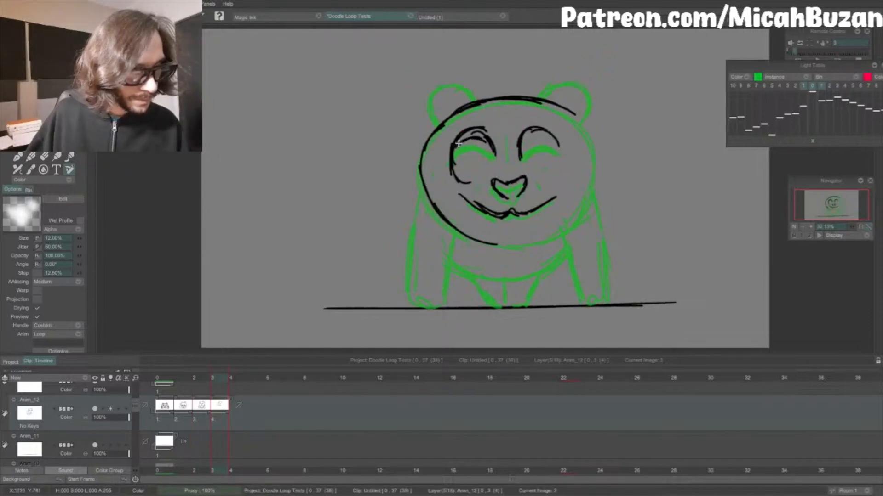
pyautogui.press('Left')
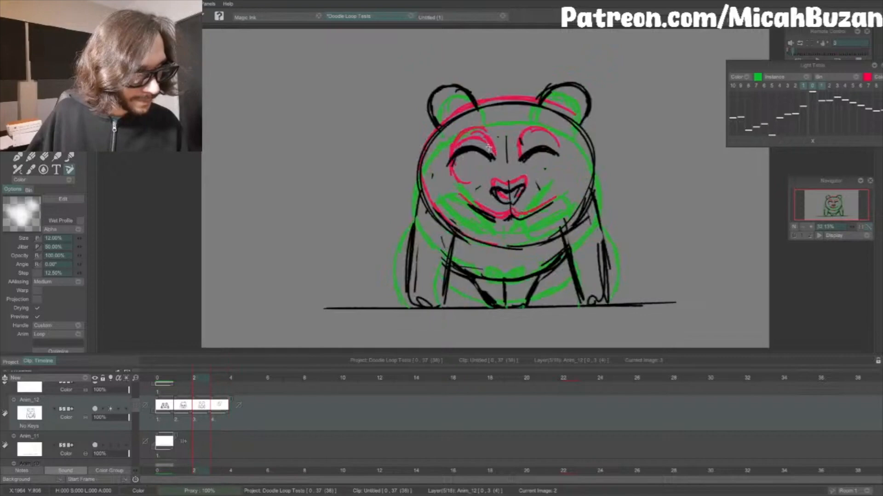
pyautogui.press('Right')
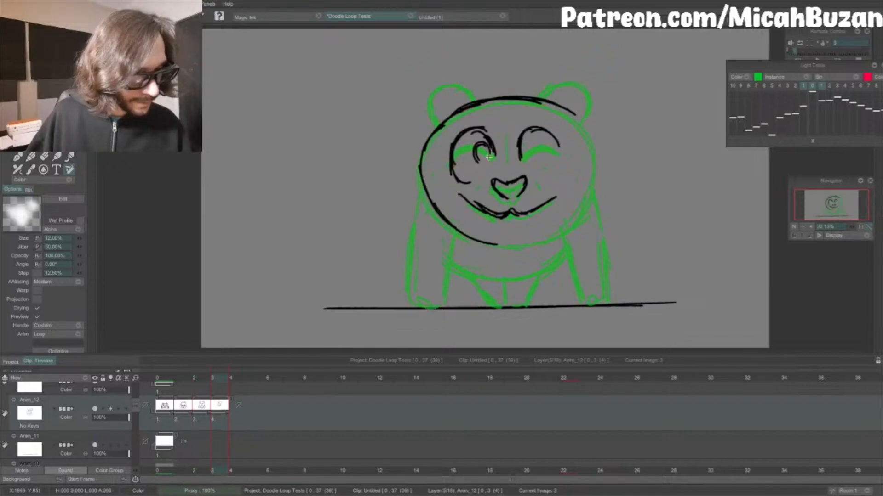
pyautogui.press('Left')
pyautogui.press('Right')
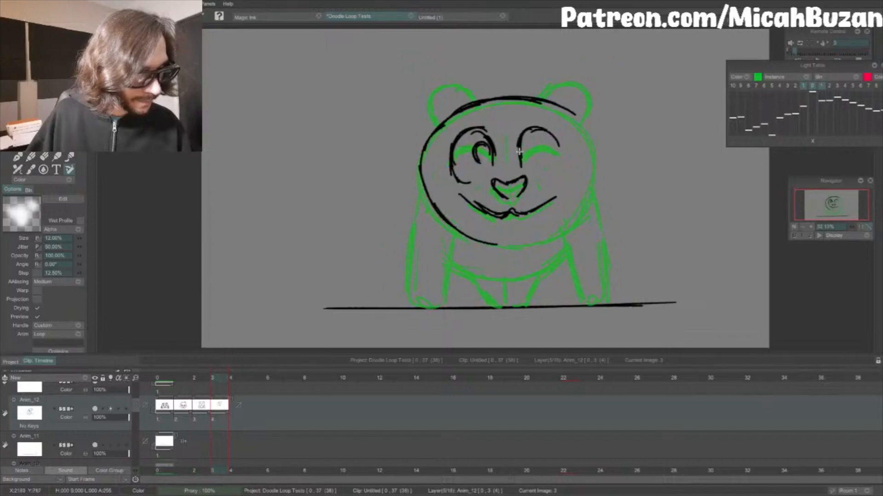
pyautogui.press('Left')
pyautogui.press('Right')
pyautogui.moveTo(521, 151); pyautogui.dragTo(530, 148)
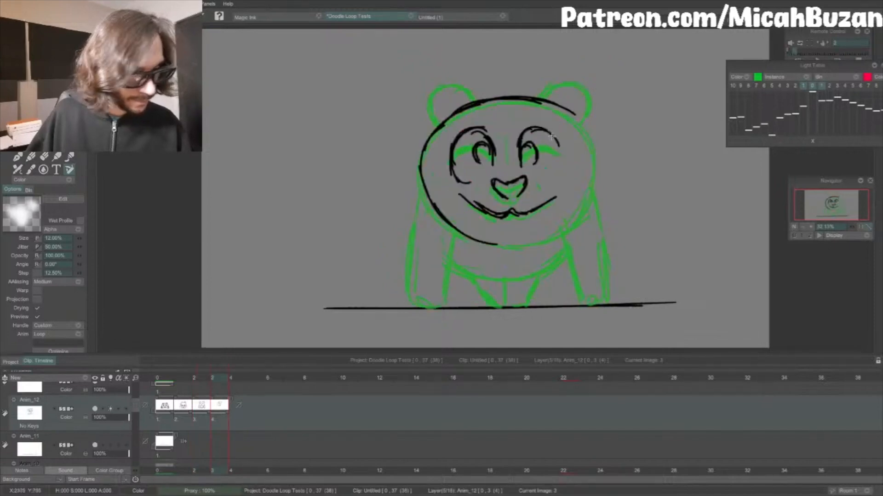
# Step: Set the panda layer to repeat as Ping-Pong after its last drawing and play the animation from the first frame
pyautogui.click(161, 379)
pyautogui.press('Return')
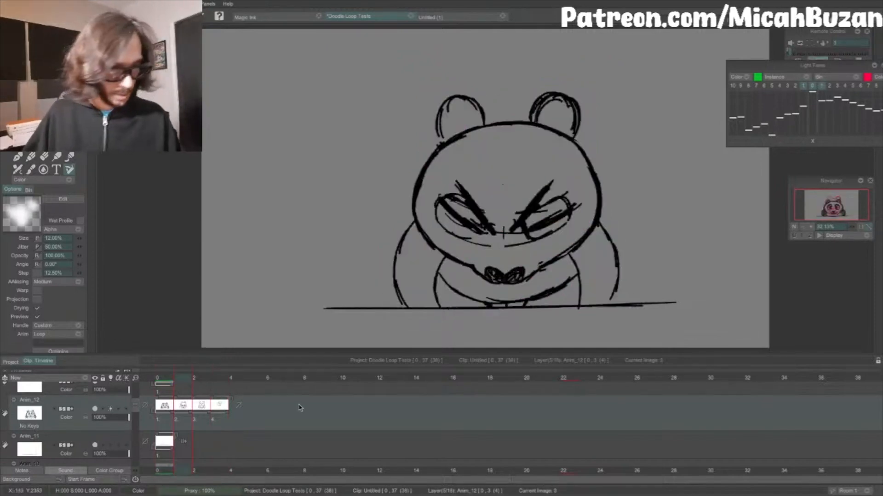
pyautogui.press('Return')
pyautogui.click(239, 404)
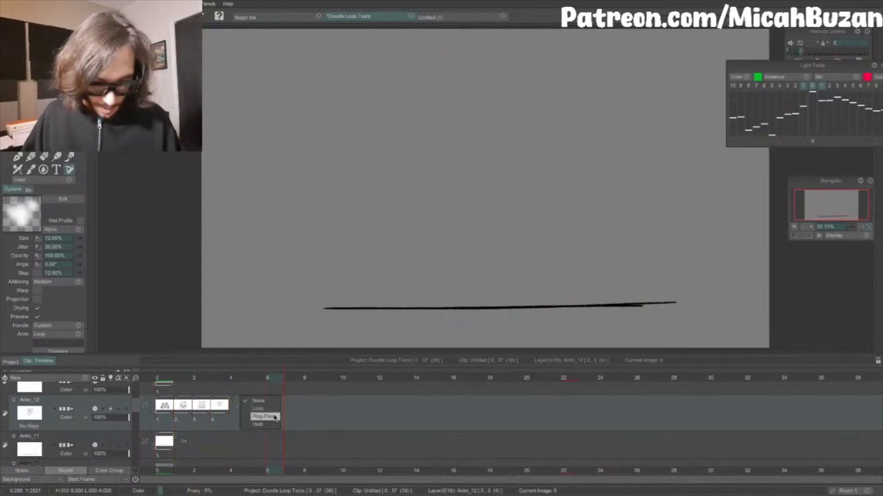
pyautogui.click(272, 415)
pyautogui.moveTo(225, 379); pyautogui.dragTo(161, 378)
pyautogui.press('Return')
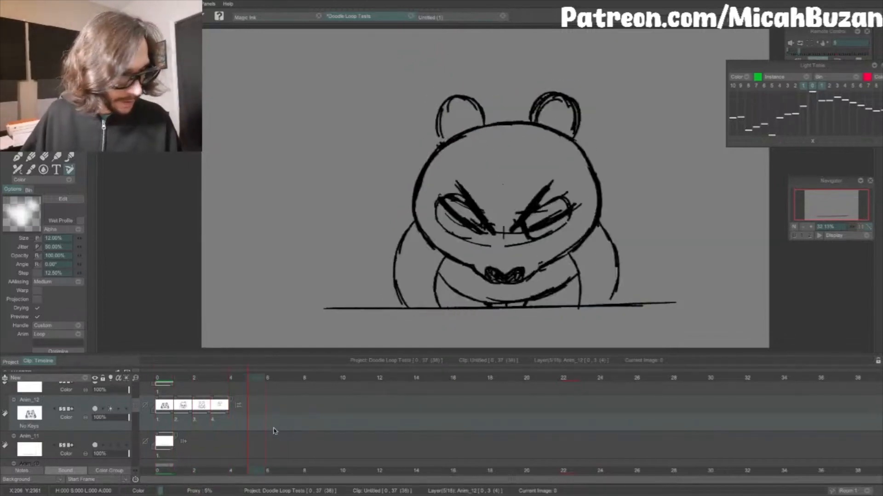
pyautogui.press('Return')
pyautogui.click(166, 377)
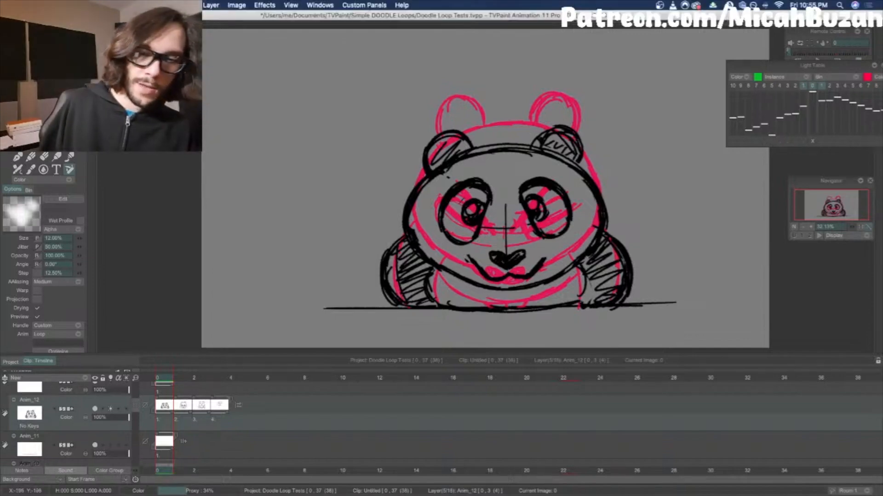
# Step: Save the Doodle Loop Tests project and play the animation once more
pyautogui.click(121, 5)
pyautogui.click(142, 77)
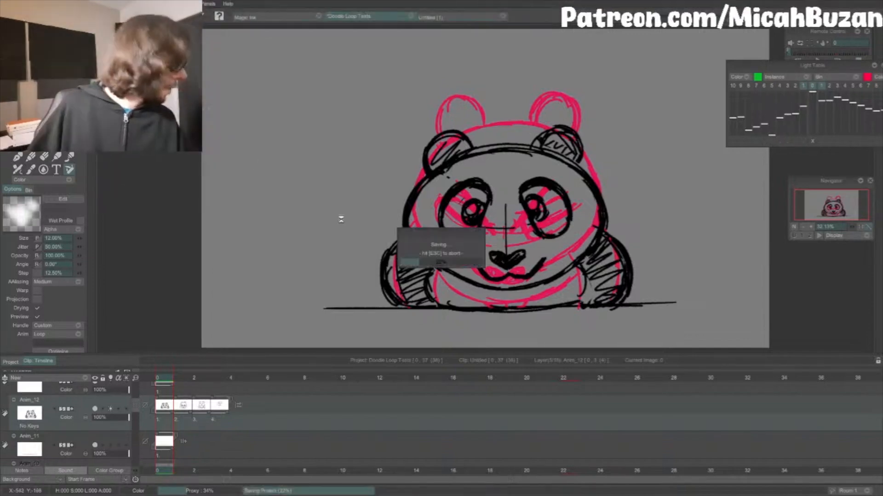
pyautogui.press('Return')
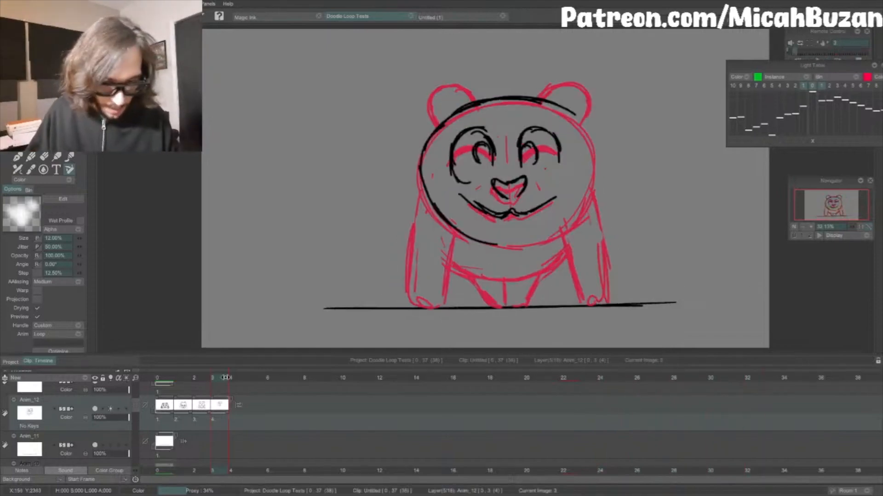
# Step: Draw both round ears of the fourth drawing slightly higher than in the previous one
pyautogui.press('Left')
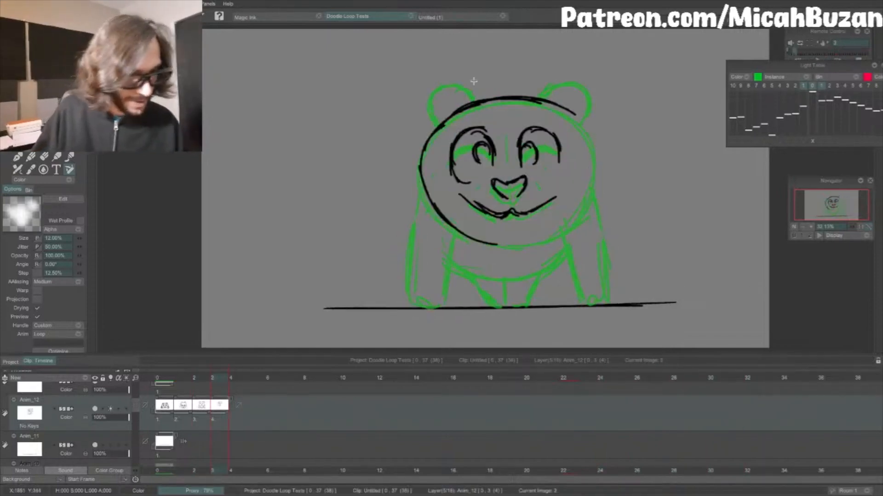
pyautogui.press('Right')
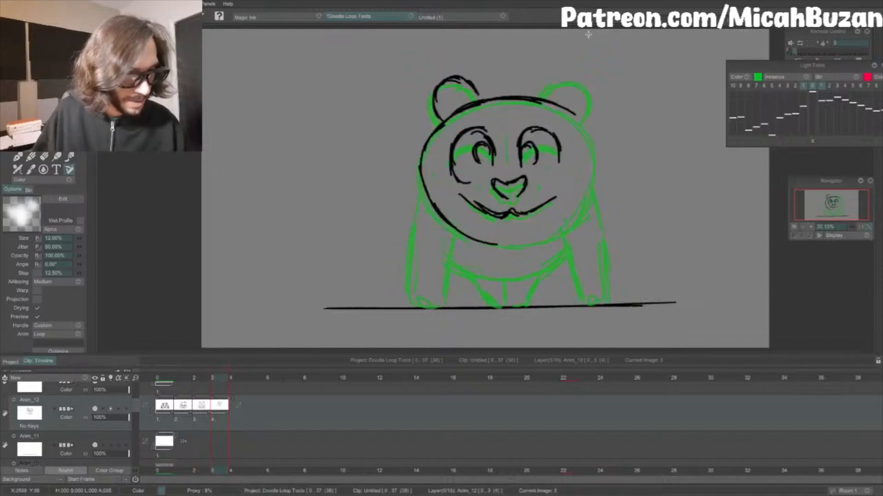
pyautogui.moveTo(542, 91); pyautogui.dragTo(578, 104)
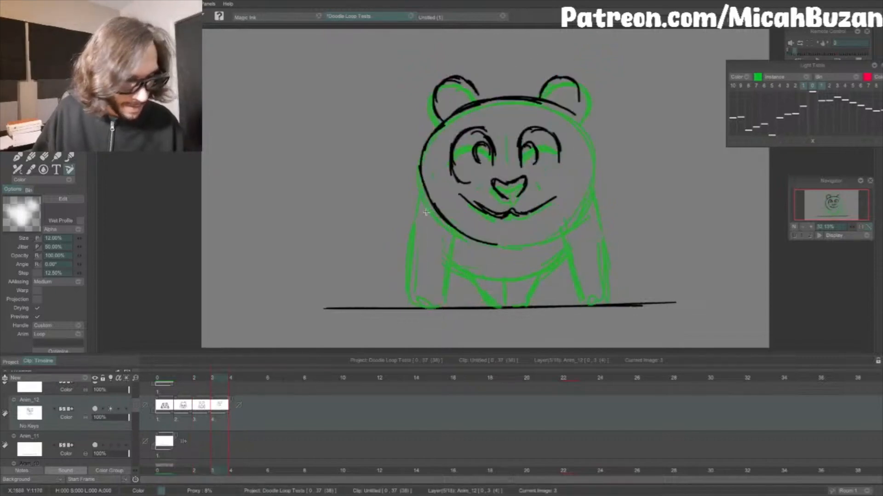
# Step: Draw both front legs down to the ground line, with the belly curve and short hind-leg lines between them
pyautogui.moveTo(417, 295); pyautogui.dragTo(419, 303)
pyautogui.press('Left')
pyautogui.press('Right')
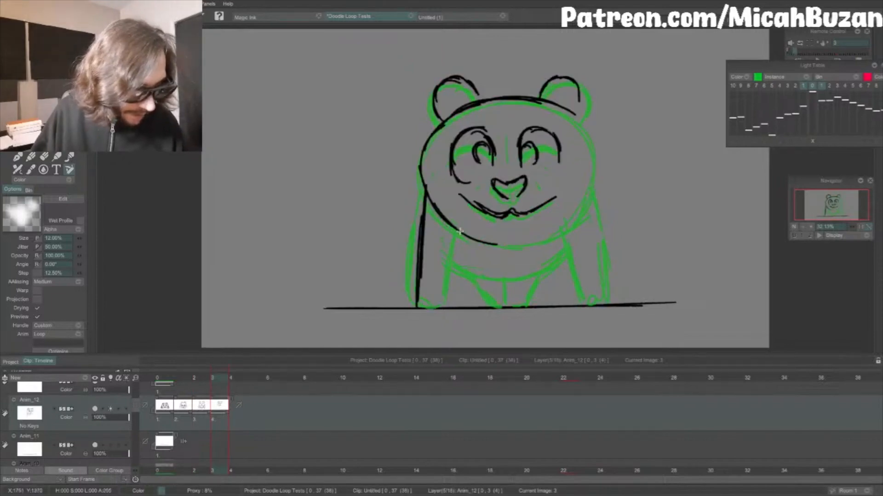
pyautogui.moveTo(460, 244); pyautogui.dragTo(450, 299)
pyautogui.press('Left')
pyautogui.moveTo(551, 230); pyautogui.dragTo(578, 316)
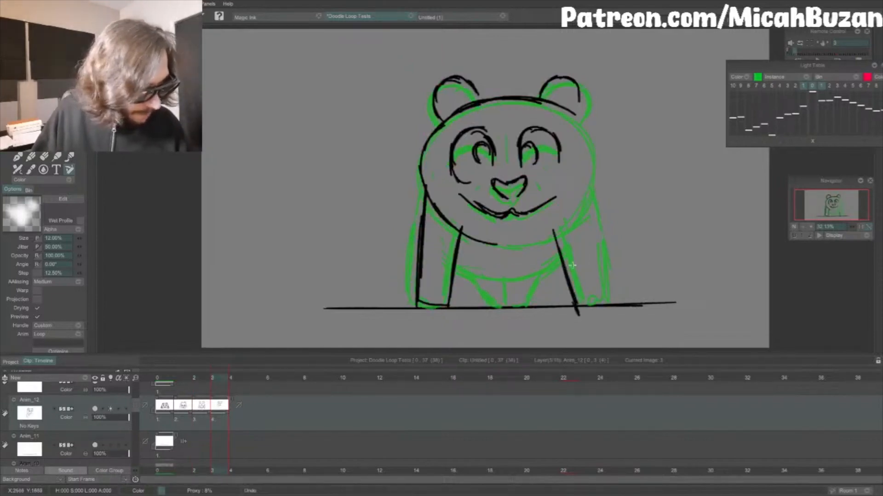
pyautogui.moveTo(581, 202); pyautogui.dragTo(600, 284)
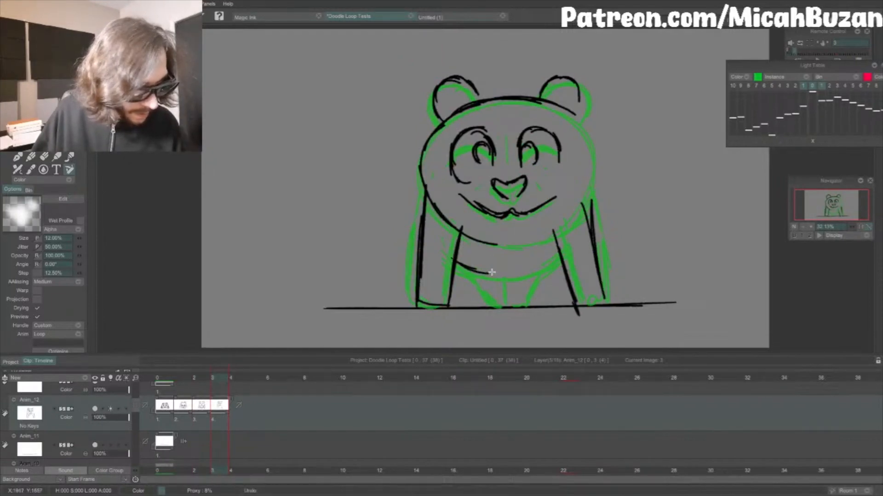
pyautogui.moveTo(454, 262)
pyautogui.mouseDown()
pyautogui.moveTo(529, 271)
pyautogui.moveTo(561, 256)
pyautogui.mouseUp()
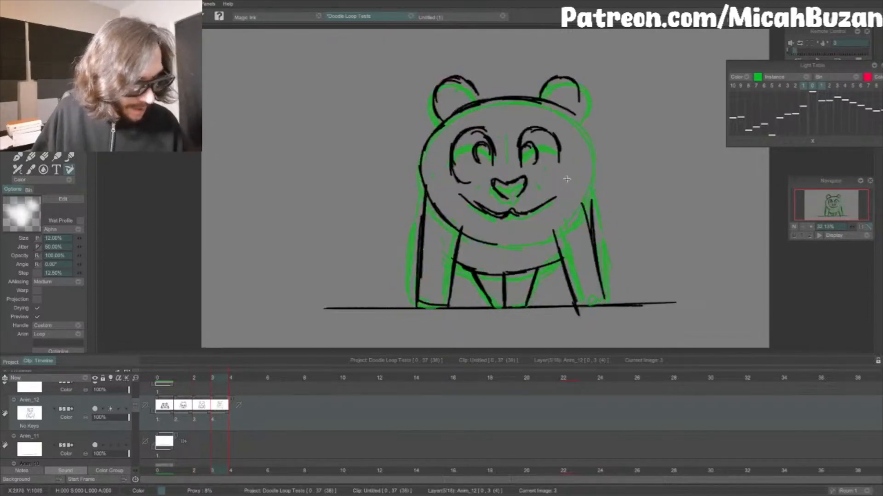
# Step: Redraw the chin line slightly higher and clean up the upper-left contour of the head
pyautogui.press('e')
pyautogui.moveTo(534, 238)
pyautogui.mouseDown()
pyautogui.moveTo(483, 239)
pyautogui.moveTo(531, 240)
pyautogui.mouseUp()
pyautogui.press('b')
pyautogui.hotkey('ctrl', 'z')
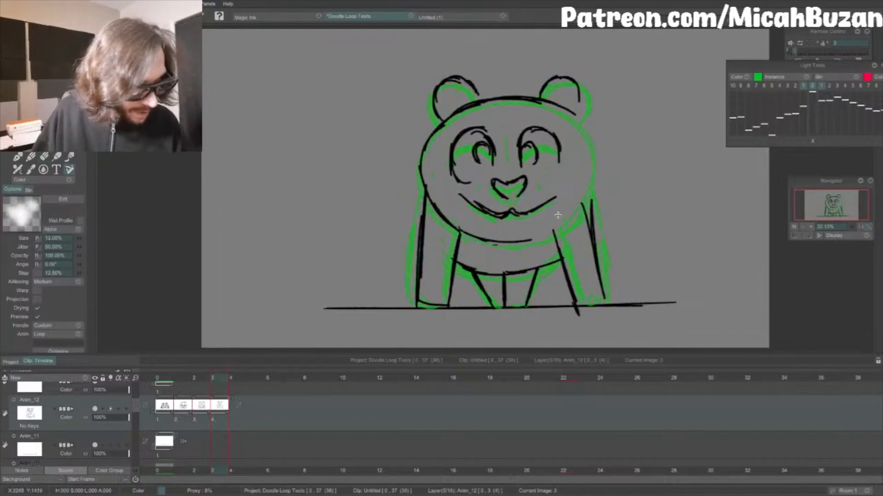
pyautogui.press('e')
pyautogui.moveTo(421, 159); pyautogui.dragTo(442, 122)
pyautogui.press('Left')
pyautogui.press('Right')
pyautogui.press('b')
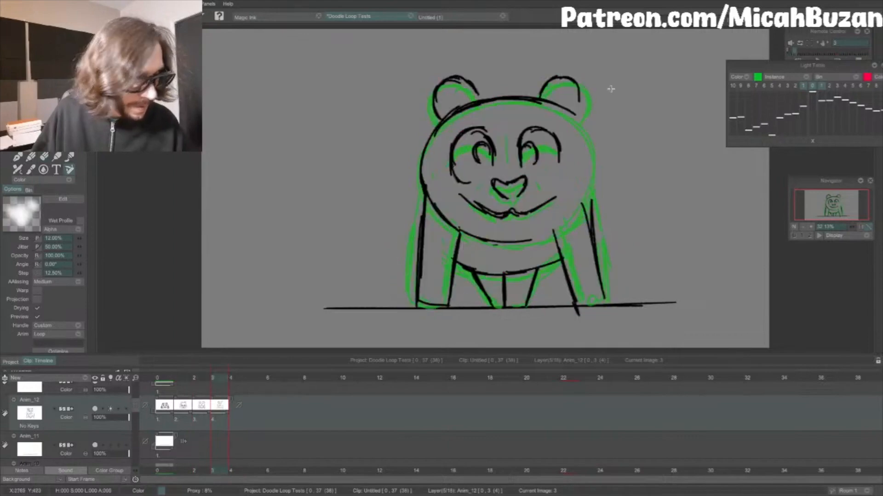
# Step: Draw the right side of the head from below the ear around the cheek to the right front leg
pyautogui.press('e')
pyautogui.press('Left')
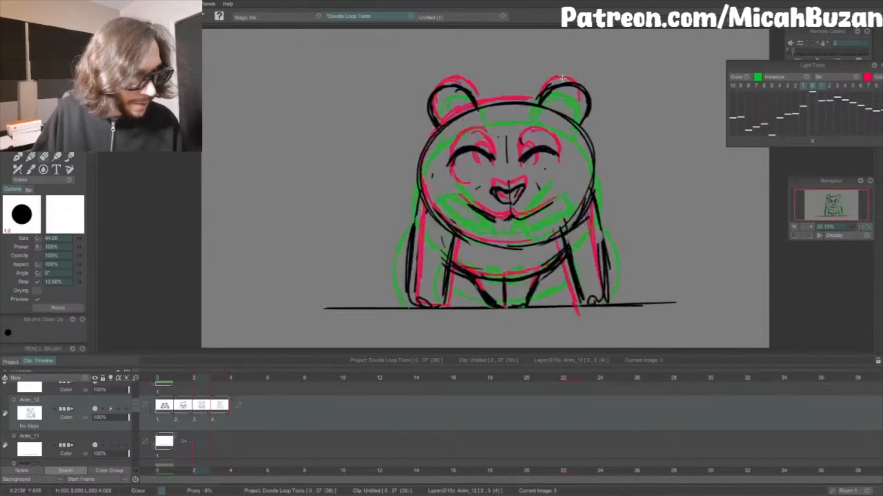
pyautogui.press('Right')
pyautogui.press('b')
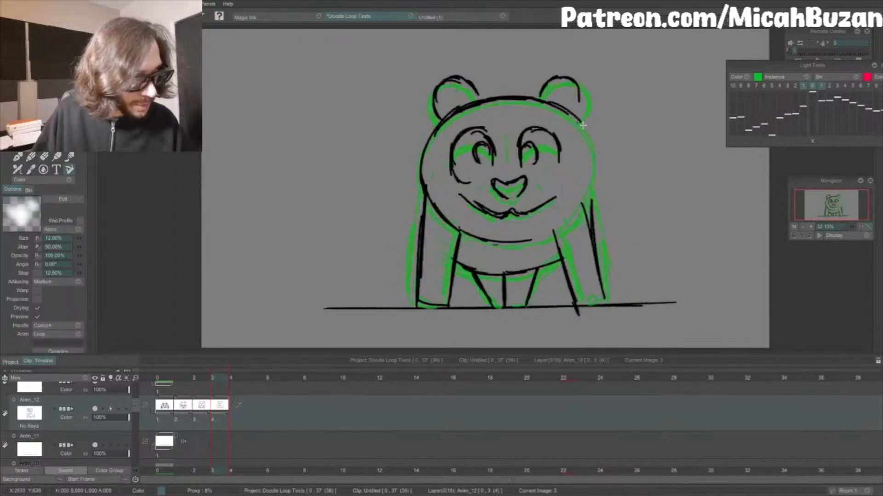
pyautogui.moveTo(589, 168); pyautogui.dragTo(589, 160)
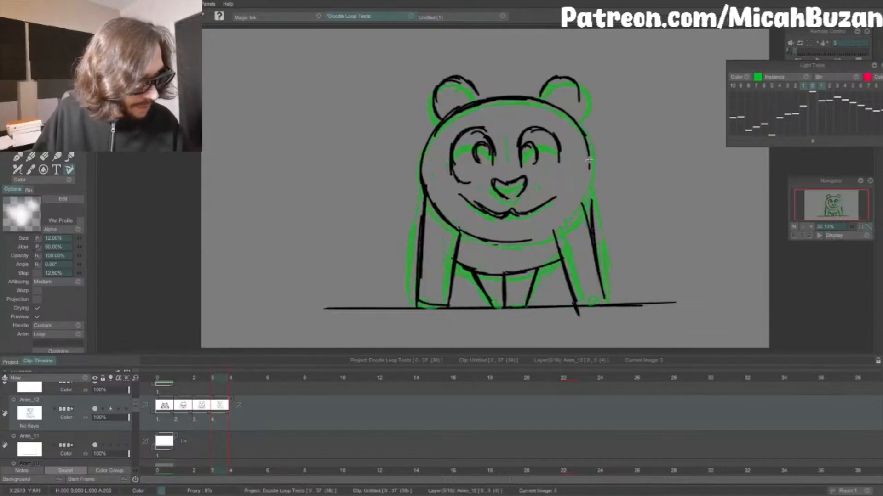
pyautogui.moveTo(587, 191); pyautogui.dragTo(566, 222)
pyautogui.press('Left')
pyautogui.press('Right')
# Step: Flip between the neighbouring drawings and play the animation from the start to check the movement
pyautogui.press('Right')
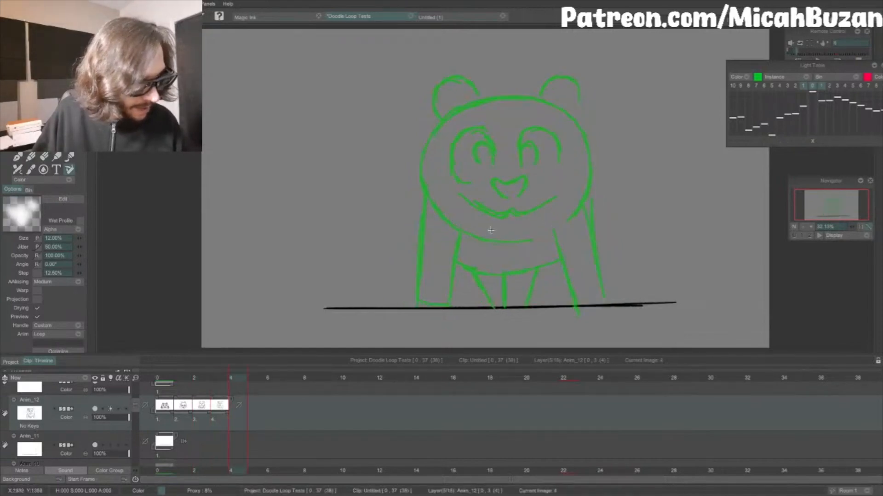
pyautogui.press('Left')
pyautogui.press('Left')
pyautogui.press('Right')
pyautogui.press('Left')
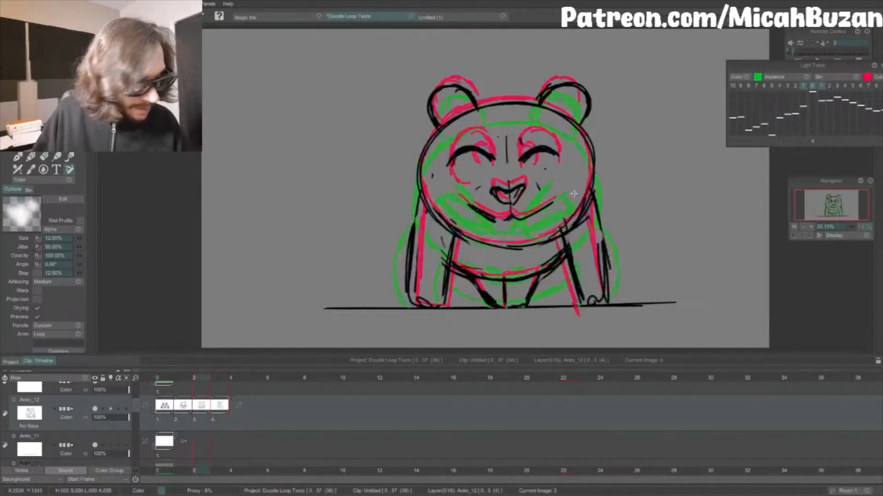
pyautogui.press('Right')
pyautogui.click(167, 379)
pyautogui.press('Return')
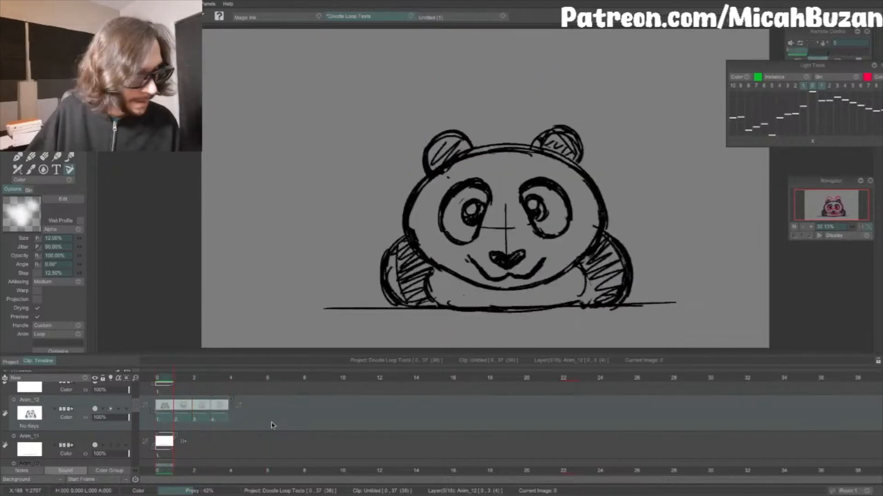
pyautogui.press('Return')
# Step: Refine the right head contour of the fourth drawing and add lower edge lines to both eye patches
pyautogui.press('Right')
pyautogui.press('e')
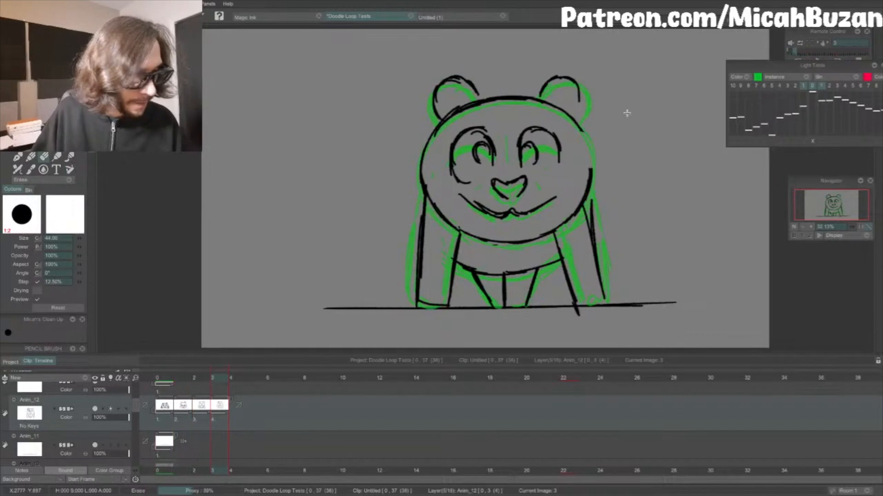
pyautogui.press('b')
pyautogui.moveTo(580, 128); pyautogui.dragTo(591, 171)
pyautogui.press('Left')
pyautogui.press('Right')
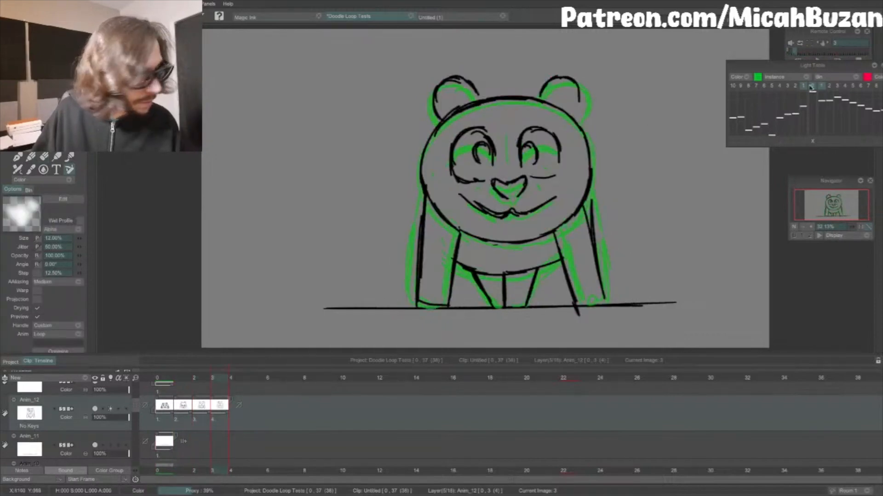
# Step: Turn off the light table overlays and step back through the drawings to review the poses
pyautogui.press('l')
pyautogui.press('Left')
pyautogui.press('Left')
pyautogui.press('Left')
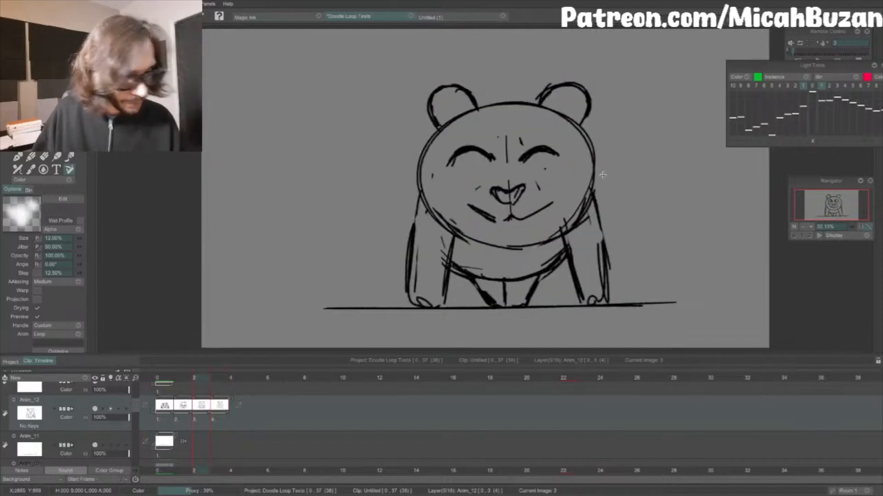
# Step: Shift the four panda drawings one frame later and show the neighbouring drawing through the light table on the empty first frame
pyautogui.press('Return')
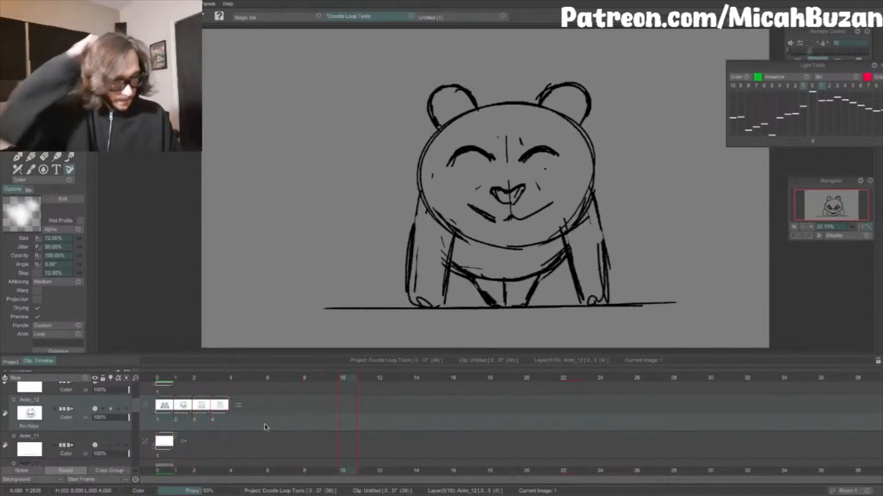
pyautogui.click(168, 381)
pyautogui.moveTo(164, 406); pyautogui.dragTo(182, 409)
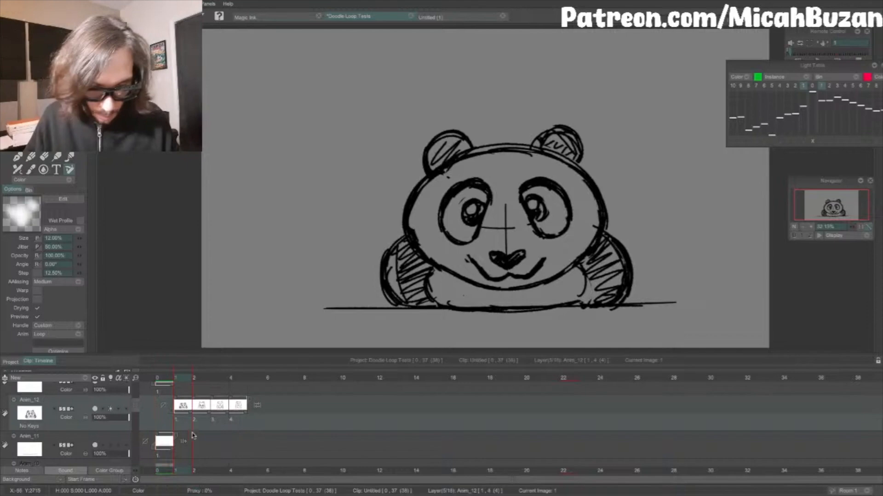
pyautogui.press('Left')
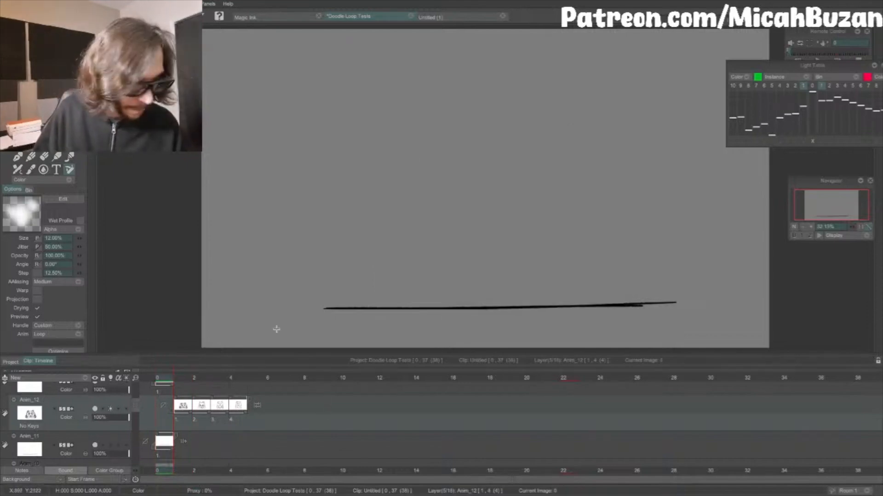
pyautogui.click(820, 86)
# Step: Draw the new first drawing's head outline, slightly lower and flatter than the crouched pose shown underneath
pyautogui.moveTo(410, 255); pyautogui.dragTo(449, 278)
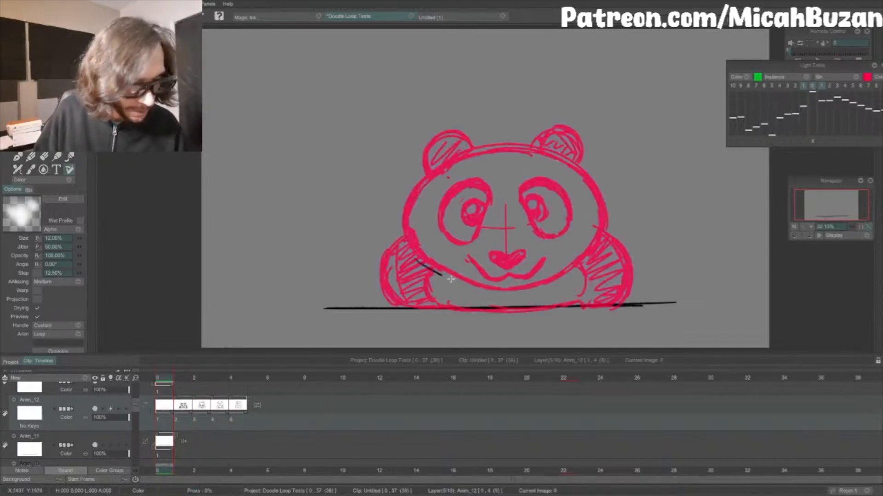
pyautogui.moveTo(503, 292); pyautogui.dragTo(505, 292)
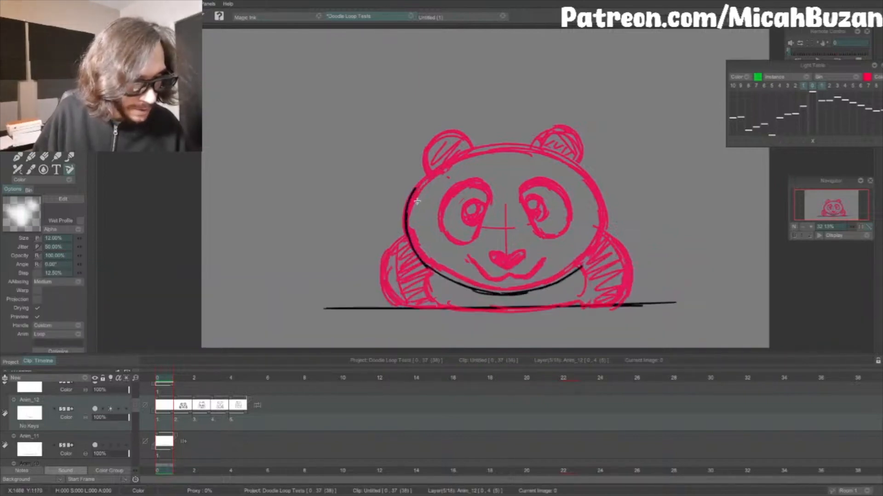
pyautogui.moveTo(403, 214)
pyautogui.mouseDown()
pyautogui.moveTo(464, 164)
pyautogui.moveTo(438, 175)
pyautogui.moveTo(522, 154)
pyautogui.moveTo(490, 156)
pyautogui.moveTo(568, 162)
pyautogui.moveTo(512, 153)
pyautogui.moveTo(587, 180)
pyautogui.mouseUp()
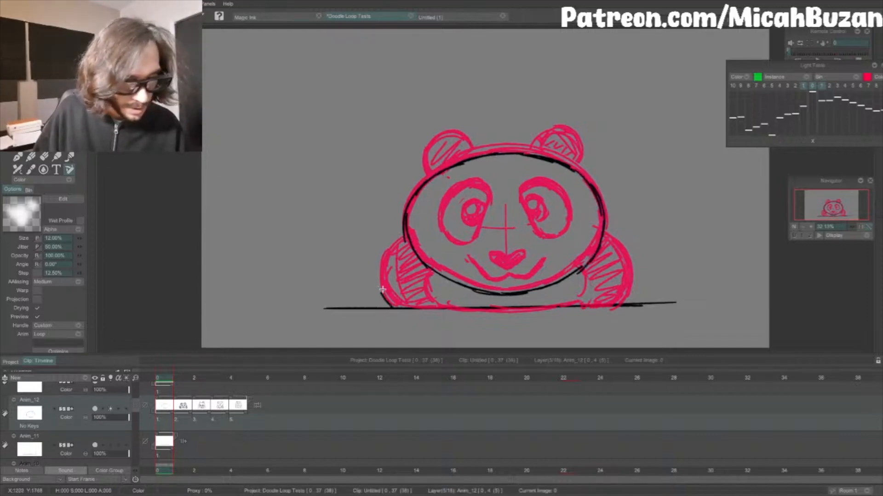
# Step: Draw the inner and outer contours of both bent front legs to the ground line and flip against the next drawing
pyautogui.moveTo(389, 307); pyautogui.dragTo(379, 266)
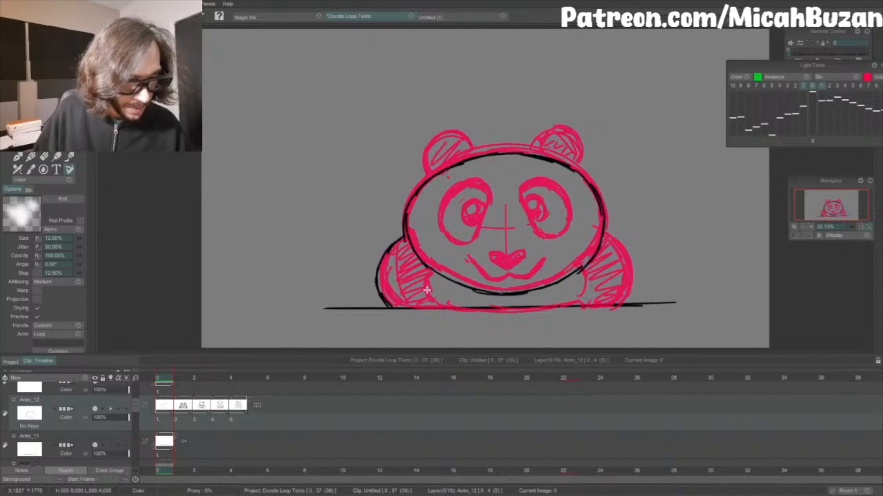
pyautogui.moveTo(432, 276); pyautogui.dragTo(429, 303)
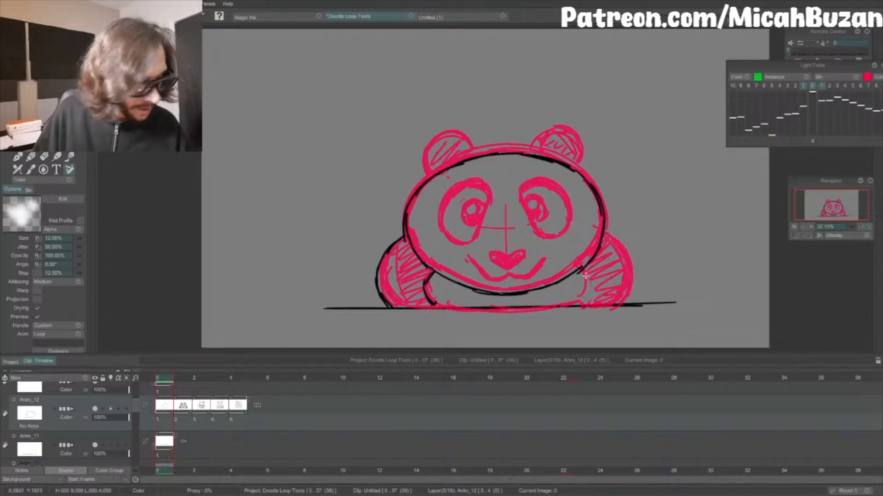
pyautogui.moveTo(584, 276); pyautogui.dragTo(585, 302)
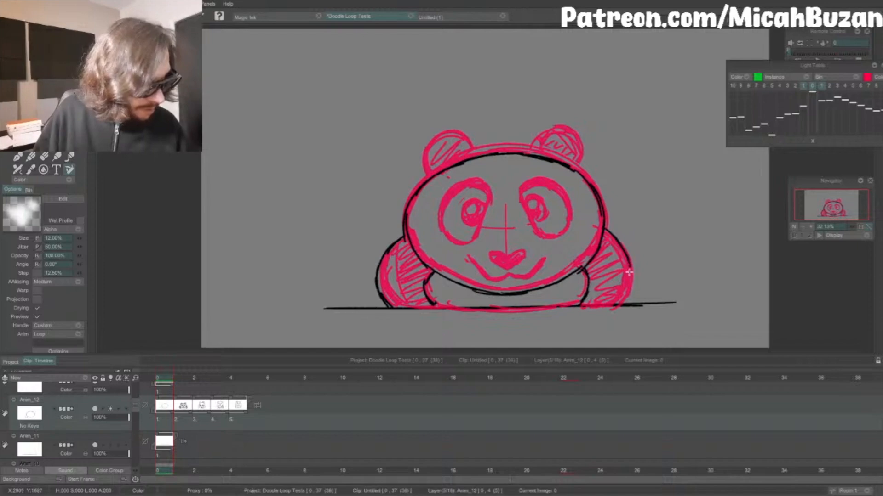
pyautogui.moveTo(617, 238); pyautogui.dragTo(632, 294)
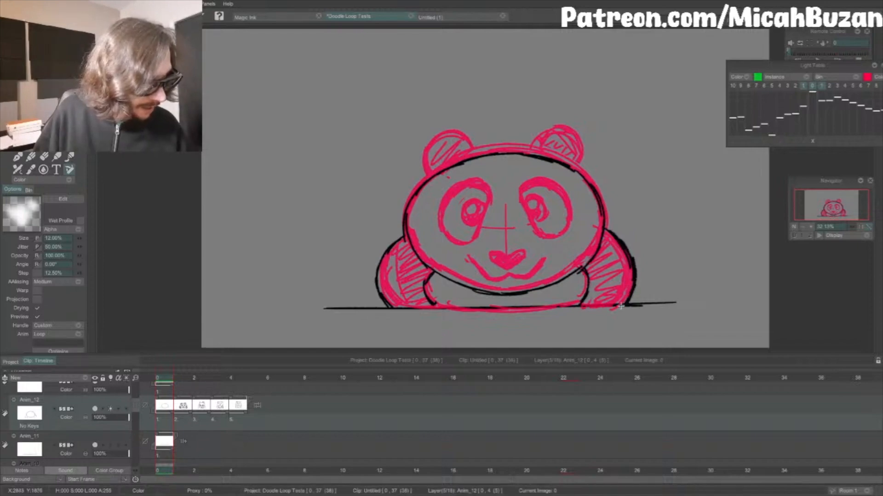
pyautogui.press('Right')
pyautogui.press('Left')
pyautogui.press('Right')
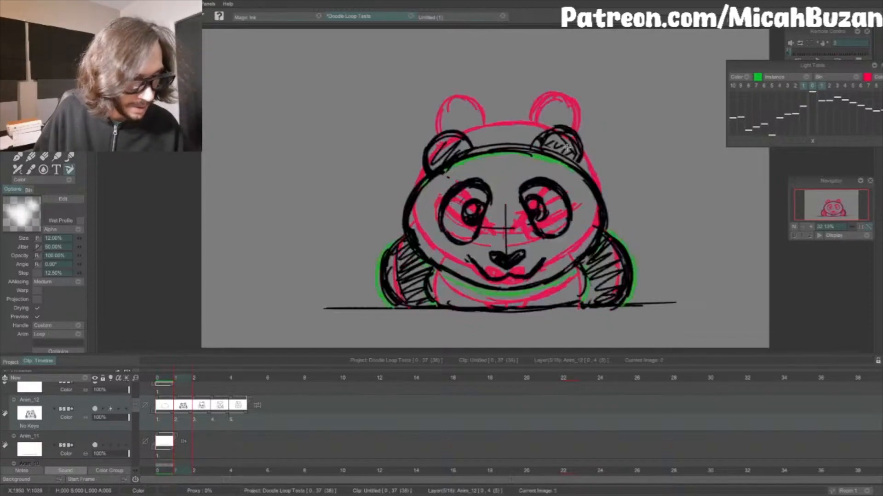
pyautogui.press('Left')
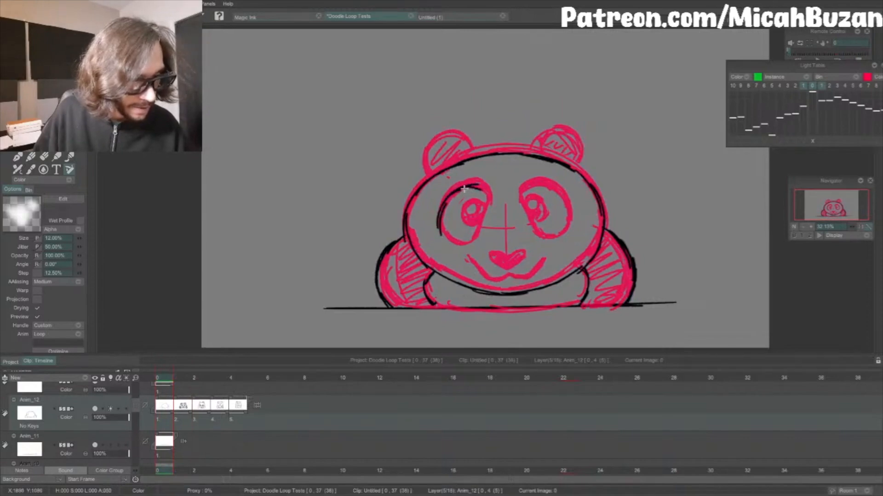
# Step: Add the eyes, nose, mouth and ears to the first drawing, and play the animation with the light table off
pyautogui.moveTo(464, 188)
pyautogui.mouseDown()
pyautogui.moveTo(484, 193)
pyautogui.moveTo(476, 245)
pyautogui.mouseUp()
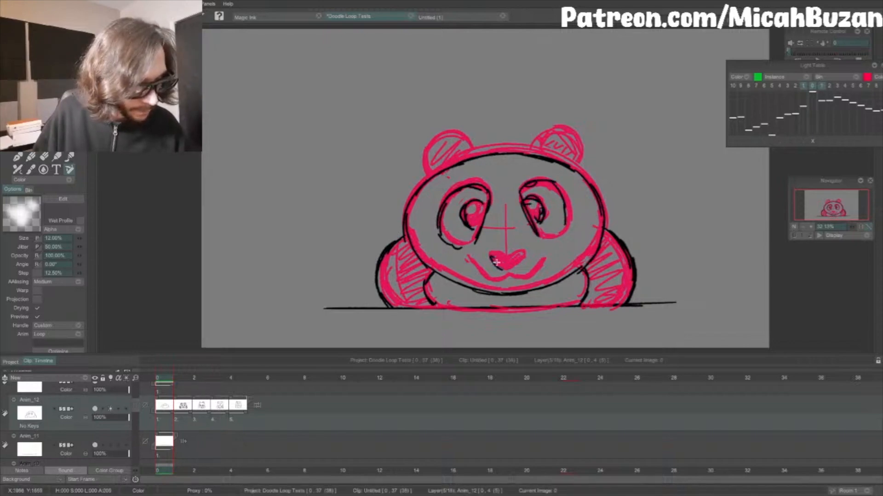
pyautogui.moveTo(518, 253)
pyautogui.mouseDown()
pyautogui.moveTo(509, 269)
pyautogui.moveTo(478, 271)
pyautogui.moveTo(498, 279)
pyautogui.mouseUp()
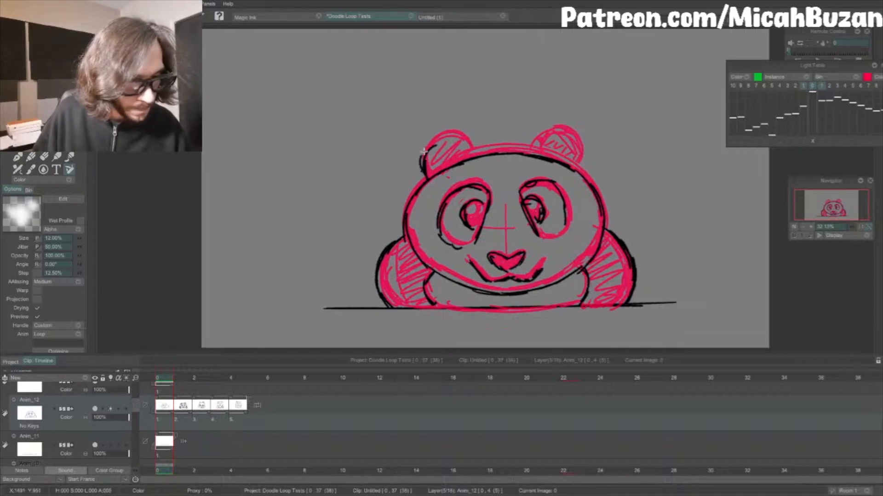
pyautogui.moveTo(424, 151)
pyautogui.mouseDown()
pyautogui.moveTo(470, 154)
pyautogui.moveTo(434, 140)
pyautogui.moveTo(426, 175)
pyautogui.moveTo(450, 139)
pyautogui.moveTo(442, 166)
pyautogui.mouseUp()
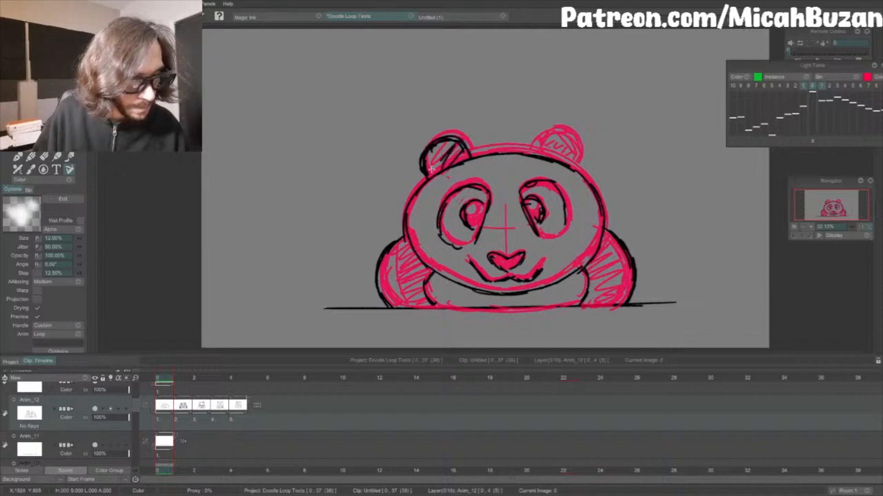
pyautogui.moveTo(539, 142)
pyautogui.mouseDown()
pyautogui.moveTo(553, 134)
pyautogui.moveTo(574, 141)
pyautogui.mouseUp()
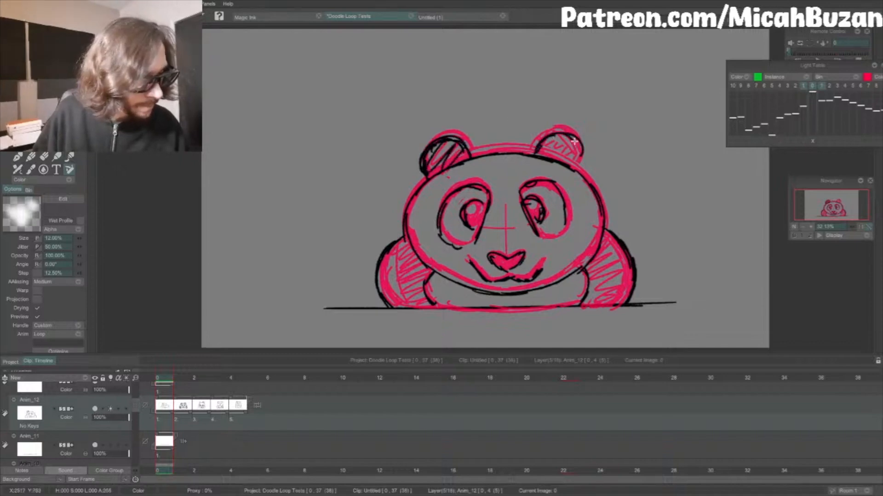
pyautogui.click(813, 87)
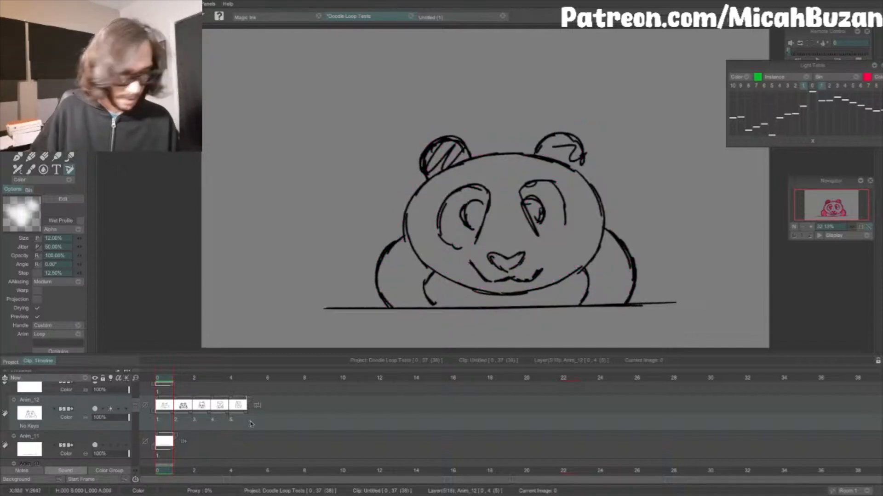
pyautogui.press('Return')
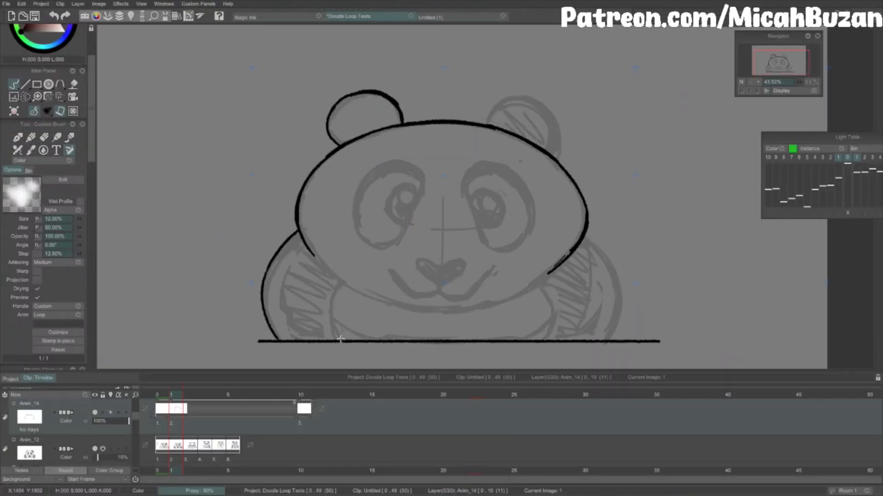
# Step: Ink the second clean-up drawing's eyes, nose and mouth over the faded rough sketch
pyautogui.moveTo(464, 197); pyautogui.dragTo(481, 239)
pyautogui.moveTo(441, 267); pyautogui.dragTo(442, 284)
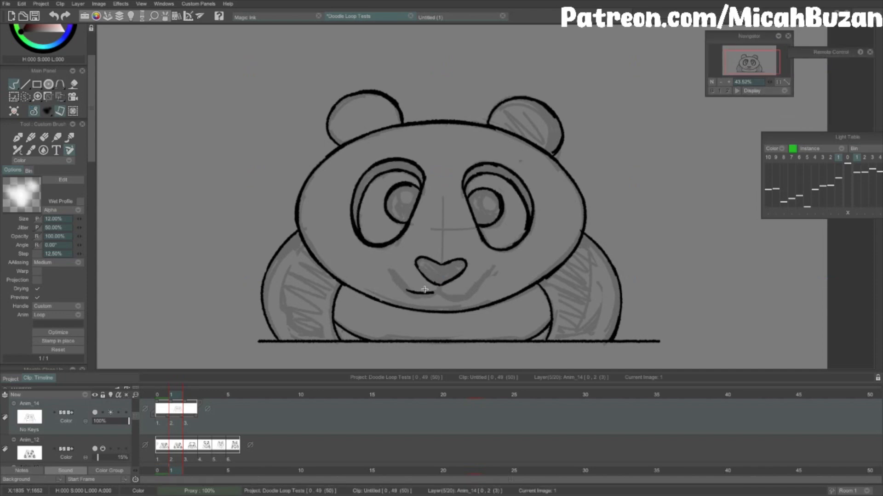
pyautogui.moveTo(389, 270); pyautogui.dragTo(439, 294)
# Step: Ink the third clean-up drawing's face, head outline and legs over its rough sketch
pyautogui.press('Right')
pyautogui.moveTo(367, 165); pyautogui.dragTo(420, 234)
pyautogui.moveTo(335, 128); pyautogui.dragTo(417, 295)
pyautogui.moveTo(310, 213); pyautogui.dragTo(281, 341)
pyautogui.moveTo(483, 108)
pyautogui.mouseDown()
pyautogui.moveTo(547, 140)
pyautogui.moveTo(577, 294)
pyautogui.mouseUp()
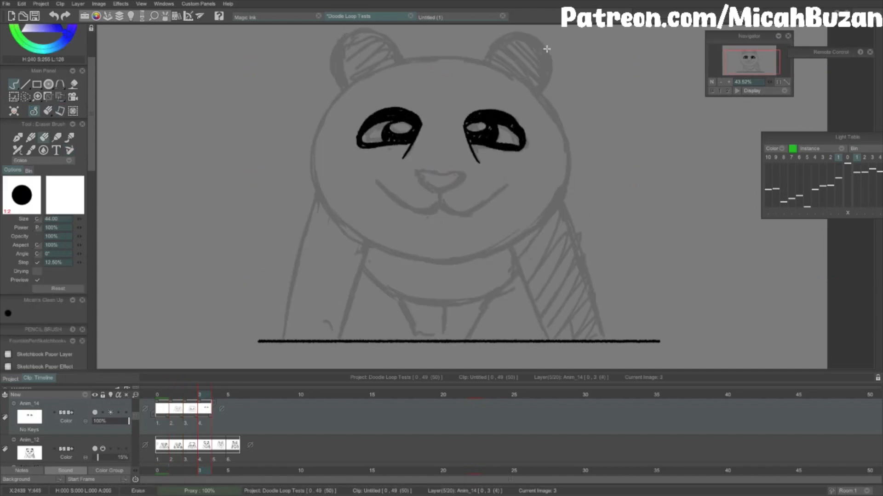
# Step: Ink the fourth clean-up drawing's head outline around the half-closed eyes and smile, and continue its body lines
pyautogui.moveTo(546, 48)
pyautogui.mouseDown()
pyautogui.moveTo(434, 208)
pyautogui.moveTo(492, 192)
pyautogui.moveTo(487, 248)
pyautogui.mouseUp()
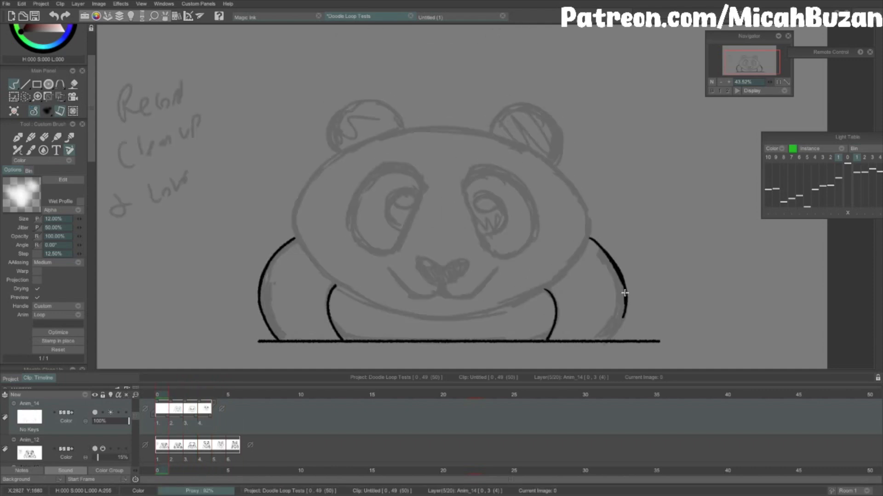
pyautogui.moveTo(626, 299)
pyautogui.mouseDown()
pyautogui.moveTo(582, 240)
pyautogui.moveTo(342, 287)
pyautogui.mouseUp()
pyautogui.moveTo(529, 146); pyautogui.dragTo(589, 210)
pyautogui.moveTo(490, 131); pyautogui.dragTo(554, 163)
# Step: Rework the second drawing's mouth and eye patch lines, extending both corners of the smile
pyautogui.moveTo(416, 264)
pyautogui.mouseDown()
pyautogui.moveTo(438, 287)
pyautogui.moveTo(384, 263)
pyautogui.mouseUp()
pyautogui.moveTo(442, 295); pyautogui.dragTo(498, 269)
pyautogui.moveTo(359, 245); pyautogui.dragTo(399, 244)
pyautogui.press('e')
pyautogui.moveTo(464, 175); pyautogui.dragTo(529, 207)
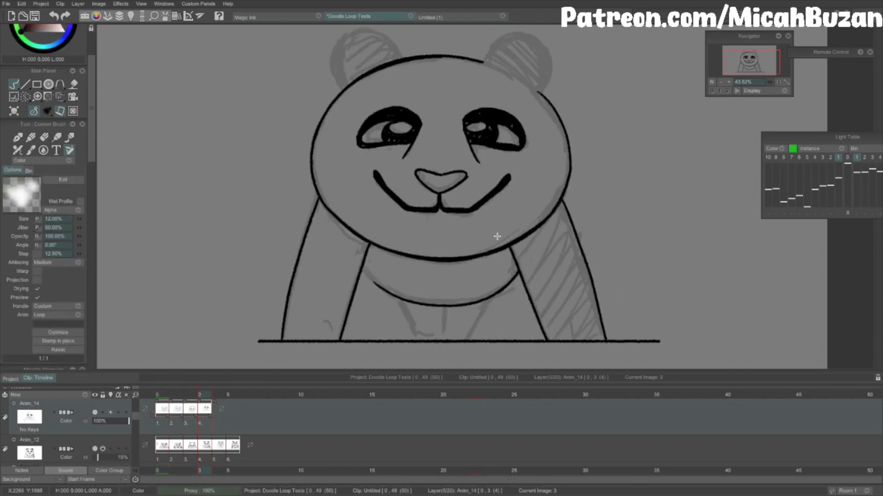
# Step: Ink the ears and head outlines of the remaining raised drawings, flipping between neighbouring drawings to match them
pyautogui.moveTo(338, 110); pyautogui.dragTo(393, 81)
pyautogui.moveTo(480, 82); pyautogui.dragTo(536, 116)
pyautogui.press('Right')
pyautogui.moveTo(320, 214)
pyautogui.mouseDown()
pyautogui.moveTo(449, 75)
pyautogui.moveTo(368, 257)
pyautogui.moveTo(471, 75)
pyautogui.mouseUp()
pyautogui.press('Right')
pyautogui.moveTo(473, 75); pyautogui.dragTo(532, 69)
pyautogui.moveTo(379, 259); pyautogui.dragTo(471, 268)
pyautogui.press('Right')
pyautogui.press('Left')
pyautogui.press('Left')
# Step: Ink the fifth drawing's straight front legs and hind legs, comparing them with the sixth drawing
pyautogui.moveTo(341, 159); pyautogui.dragTo(309, 306)
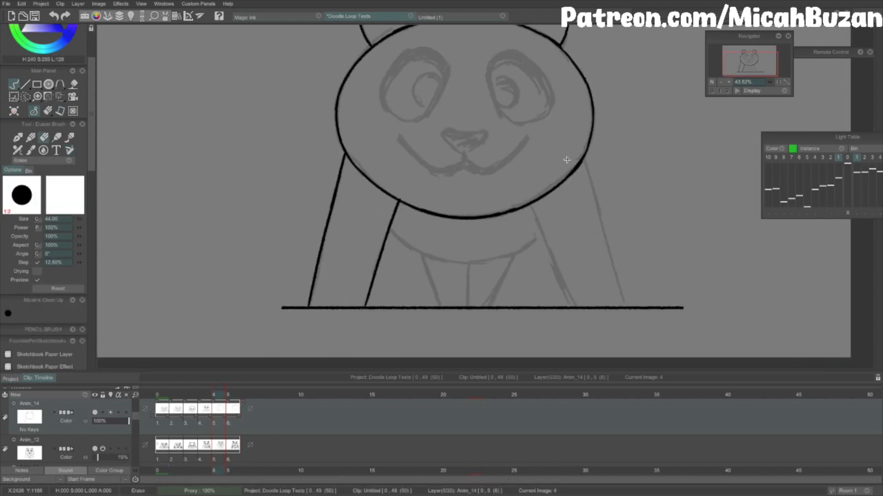
pyautogui.moveTo(587, 167); pyautogui.dragTo(629, 305)
pyautogui.moveTo(532, 201); pyautogui.dragTo(571, 305)
pyautogui.press('Right')
pyautogui.press('Left')
pyautogui.moveTo(385, 277)
pyautogui.mouseDown()
pyautogui.moveTo(515, 268)
pyautogui.moveTo(415, 336)
pyautogui.mouseUp()
pyautogui.moveTo(489, 287); pyautogui.dragTo(466, 336)
pyautogui.press('Right')
# Step: Ink the fifth drawing's eye patches, pupils, nose and wide smiling mouth
pyautogui.moveTo(847, 137); pyautogui.dragTo(739, 126)
pyautogui.press('Left')
pyautogui.moveTo(423, 122); pyautogui.dragTo(368, 165)
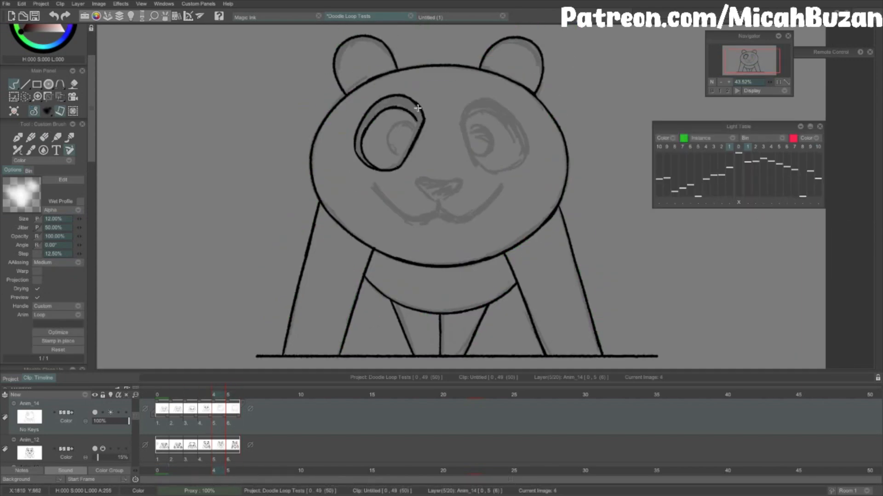
pyautogui.moveTo(462, 124); pyautogui.dragTo(523, 129)
pyautogui.moveTo(438, 182)
pyautogui.mouseDown()
pyautogui.moveTo(426, 194)
pyautogui.moveTo(438, 200)
pyautogui.mouseUp()
pyautogui.press('Right')
pyautogui.press('Left')
pyautogui.moveTo(371, 182); pyautogui.dragTo(438, 215)
pyautogui.moveTo(438, 215); pyautogui.dragTo(506, 184)
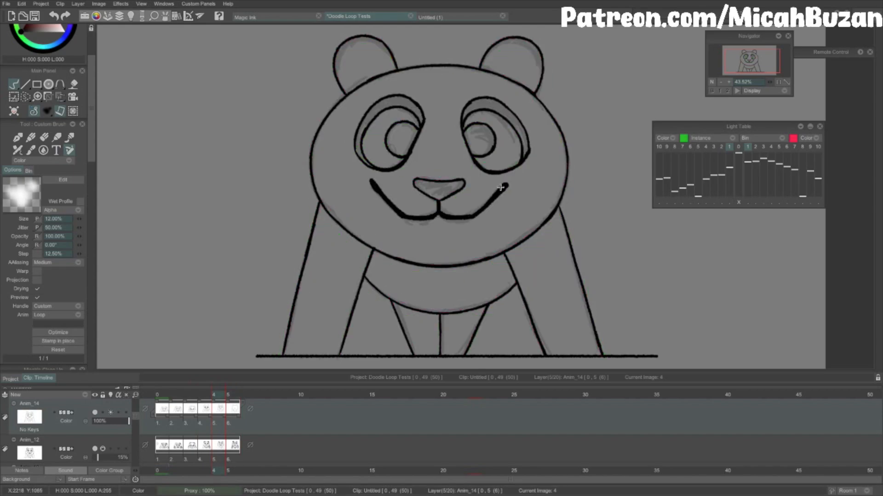
# Step: Ink the sixth drawing's facial features and flip between it and the fifth drawing
pyautogui.press('Right')
pyautogui.moveTo(420, 115)
pyautogui.mouseDown()
pyautogui.moveTo(368, 165)
pyautogui.moveTo(469, 216)
pyautogui.mouseUp()
pyautogui.press('Left')
pyautogui.press('Right')
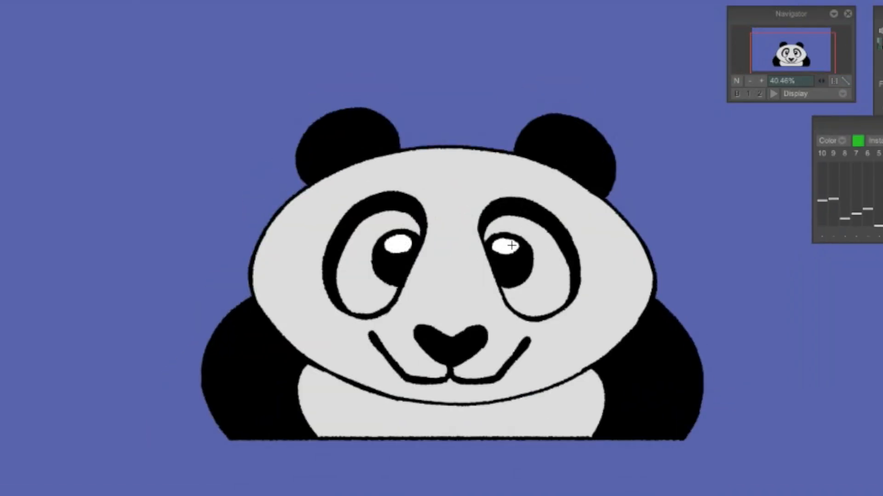
# Step: Paint white oval highlights into both black pupils of the coloured crouched drawing
pyautogui.press('Right')
pyautogui.scroll(3, 507, 245)
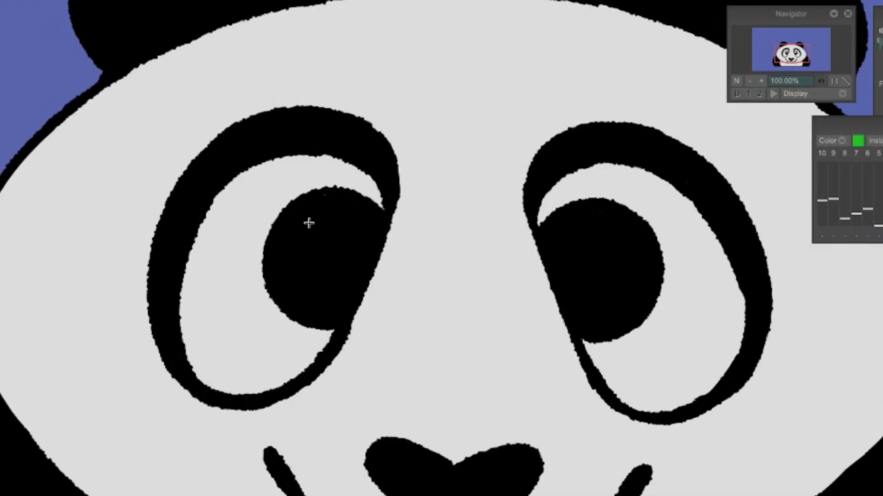
pyautogui.moveTo(296, 235); pyautogui.dragTo(298, 229)
pyautogui.moveTo(555, 246)
pyautogui.mouseDown()
pyautogui.moveTo(589, 223)
pyautogui.moveTo(564, 235)
pyautogui.mouseUp()
pyautogui.hotkey('ctrl', 'z')
pyautogui.click(328, 227)
pyautogui.click(597, 236)
pyautogui.moveTo(353, 215); pyautogui.dragTo(362, 223)
# Step: Touch up the left pupil's white highlight in the neighbouring crouched drawing and flip through to the squinting drawing
pyautogui.press('Right')
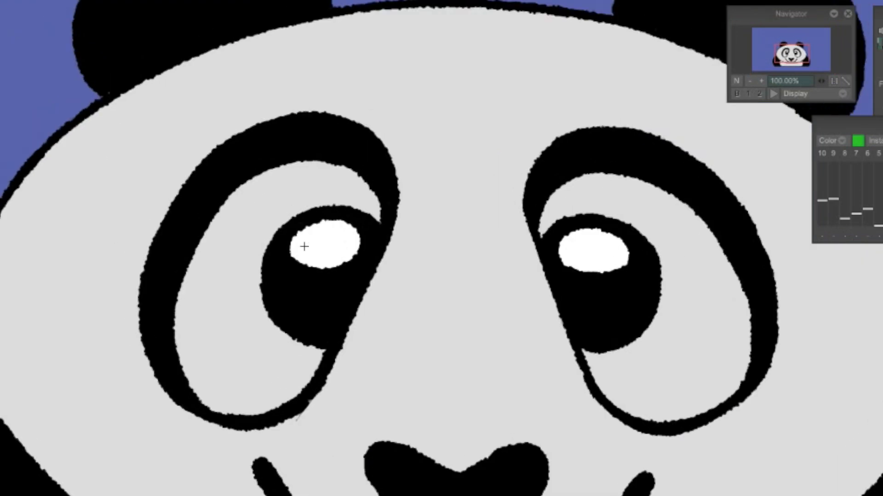
pyautogui.moveTo(304, 246); pyautogui.dragTo(345, 243)
pyautogui.press('Left')
pyautogui.press('Right')
# Step: Paint white highlights into both pupils of the coloured raised panda, starting each with an arc at the pupil's upper edge
pyautogui.press('Right')
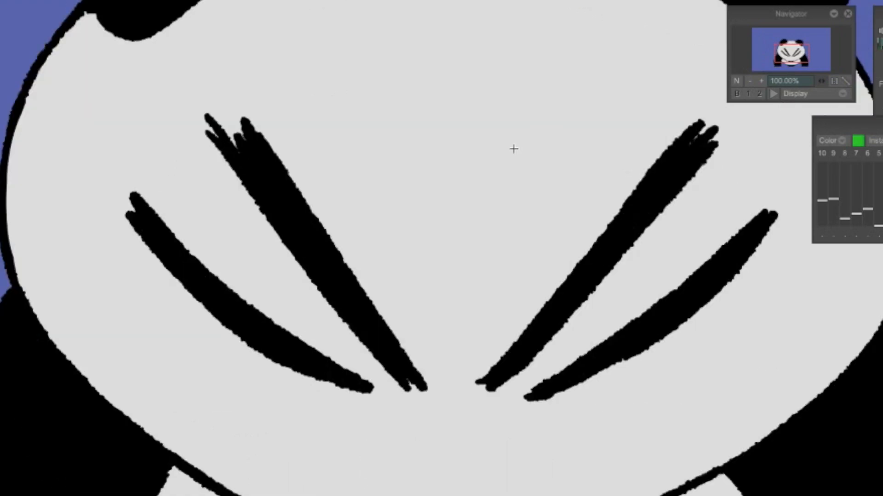
# Step: Shape and fill the right pupil's highlight in white, and continue filling the left pupil's highlight
pyautogui.press('Right')
pyautogui.press('Right')
pyautogui.moveTo(789, 53); pyautogui.dragTo(789, 48)
pyautogui.moveTo(353, 182); pyautogui.dragTo(349, 188)
pyautogui.click(382, 189)
pyautogui.moveTo(661, 177)
pyautogui.mouseDown()
pyautogui.moveTo(648, 192)
pyautogui.moveTo(665, 182)
pyautogui.mouseUp()
pyautogui.click(645, 187)
pyautogui.moveTo(358, 189)
pyautogui.mouseDown()
pyautogui.moveTo(351, 217)
pyautogui.moveTo(412, 191)
pyautogui.mouseUp()
pyautogui.press('Right')
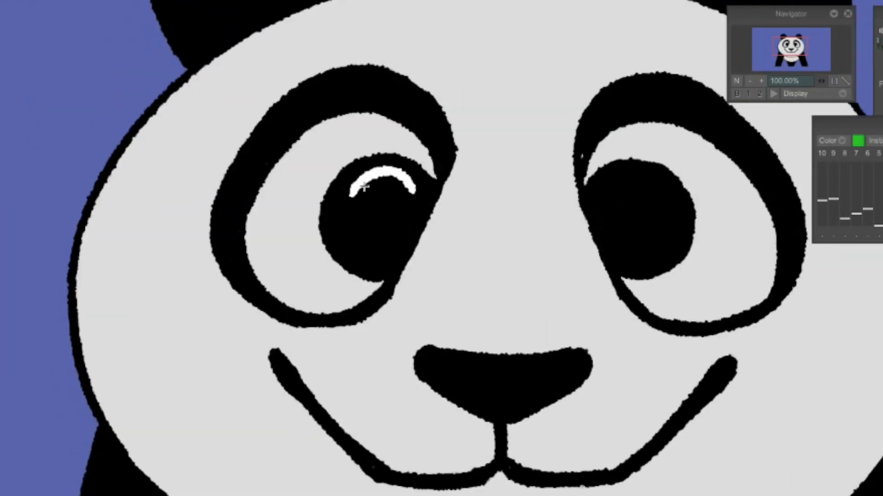
pyautogui.moveTo(597, 199); pyautogui.dragTo(662, 198)
pyautogui.moveTo(604, 177); pyautogui.dragTo(694, 241)
pyautogui.moveTo(321, 210); pyautogui.dragTo(344, 174)
pyautogui.moveTo(597, 200); pyautogui.dragTo(661, 200)
pyautogui.moveTo(646, 191); pyautogui.dragTo(628, 201)
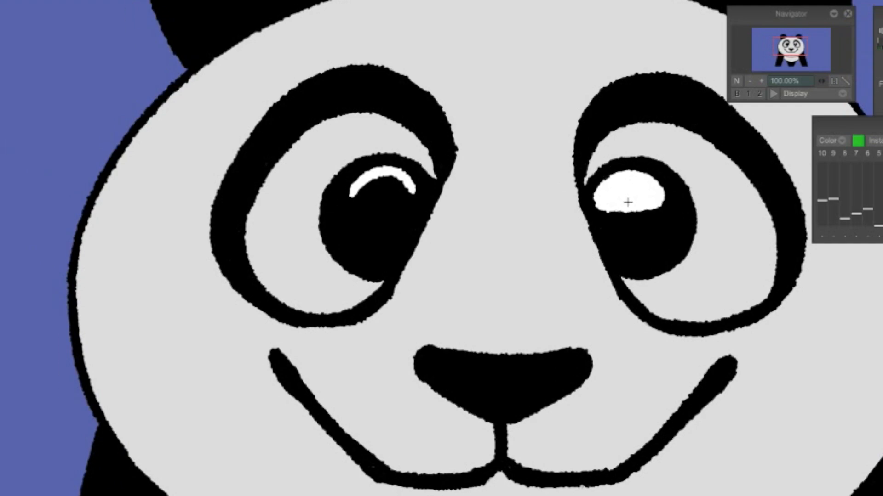
pyautogui.moveTo(351, 195)
pyautogui.mouseDown()
pyautogui.moveTo(413, 191)
pyautogui.moveTo(357, 184)
pyautogui.moveTo(419, 172)
pyautogui.mouseUp()
# Step: Paint the right pupil's white highlight in the last raised drawing, flipping to the previous drawing to match its shape
pyautogui.press('Right')
pyautogui.moveTo(597, 186)
pyautogui.mouseDown()
pyautogui.moveTo(635, 171)
pyautogui.moveTo(665, 186)
pyautogui.mouseUp()
pyautogui.moveTo(621, 152); pyautogui.dragTo(694, 248)
pyautogui.press('Left')
pyautogui.moveTo(586, 182)
pyautogui.mouseDown()
pyautogui.moveTo(618, 161)
pyautogui.moveTo(653, 193)
pyautogui.mouseUp()
pyautogui.press('Right')
pyautogui.moveTo(637, 192); pyautogui.dragTo(613, 192)
pyautogui.press('Left')
pyautogui.press('Right')
# Step: Complete the white oval highlights in both pupils of the last raised drawing
pyautogui.moveTo(361, 184); pyautogui.dragTo(413, 183)
pyautogui.moveTo(607, 183); pyautogui.dragTo(655, 184)
pyautogui.moveTo(609, 196); pyautogui.dragTo(662, 191)
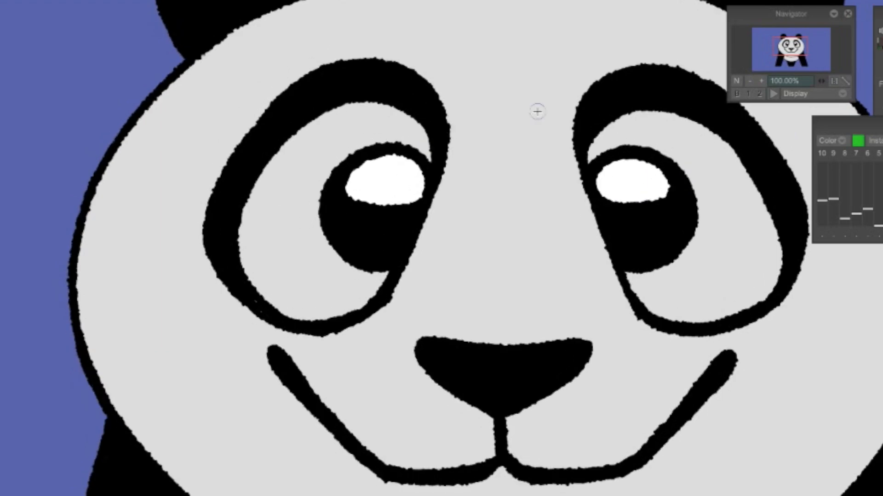
pyautogui.moveTo(367, 166); pyautogui.dragTo(417, 198)
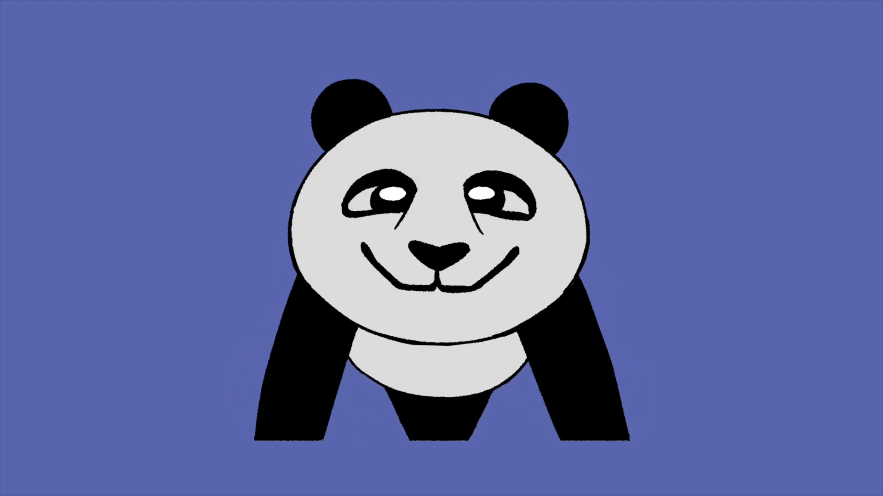